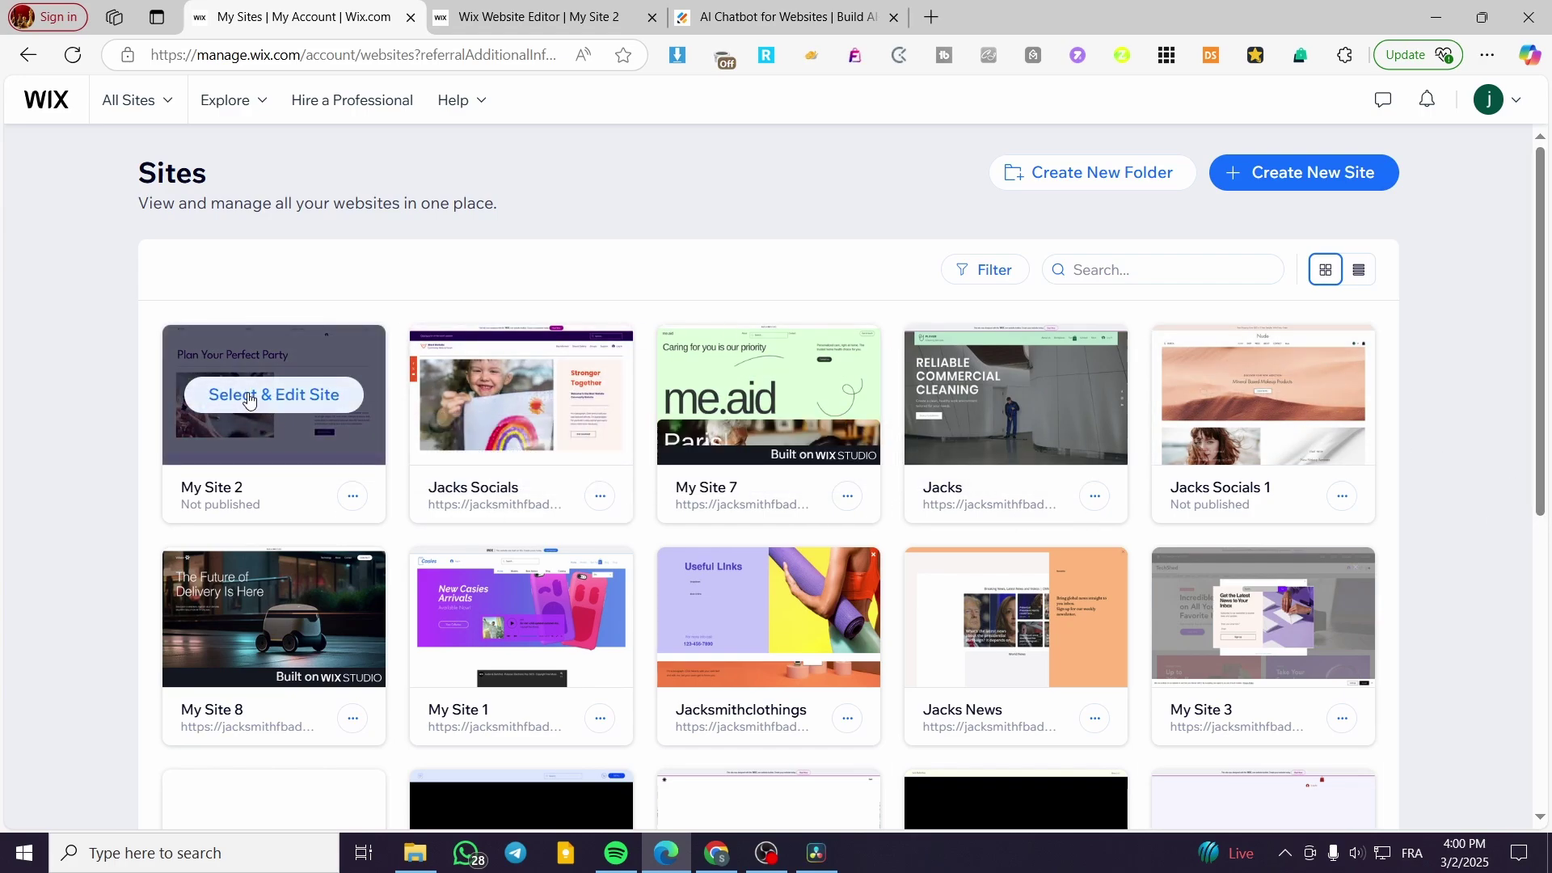
Step: Open My Site 2 in the website editor and bring up the Wix App Market
left_click(248, 412)
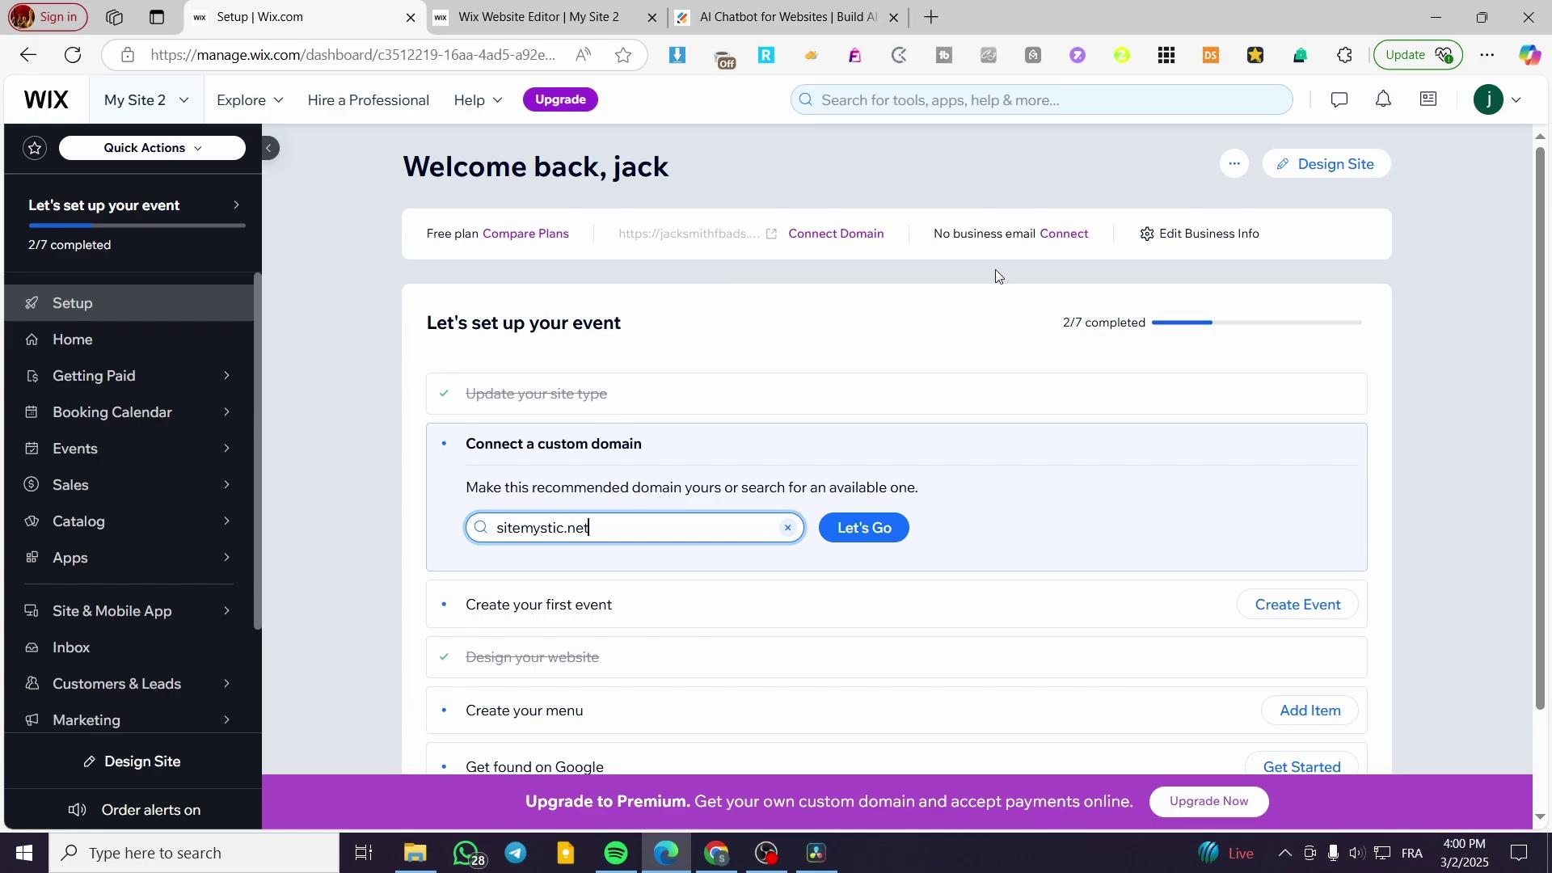
left_click(1339, 166)
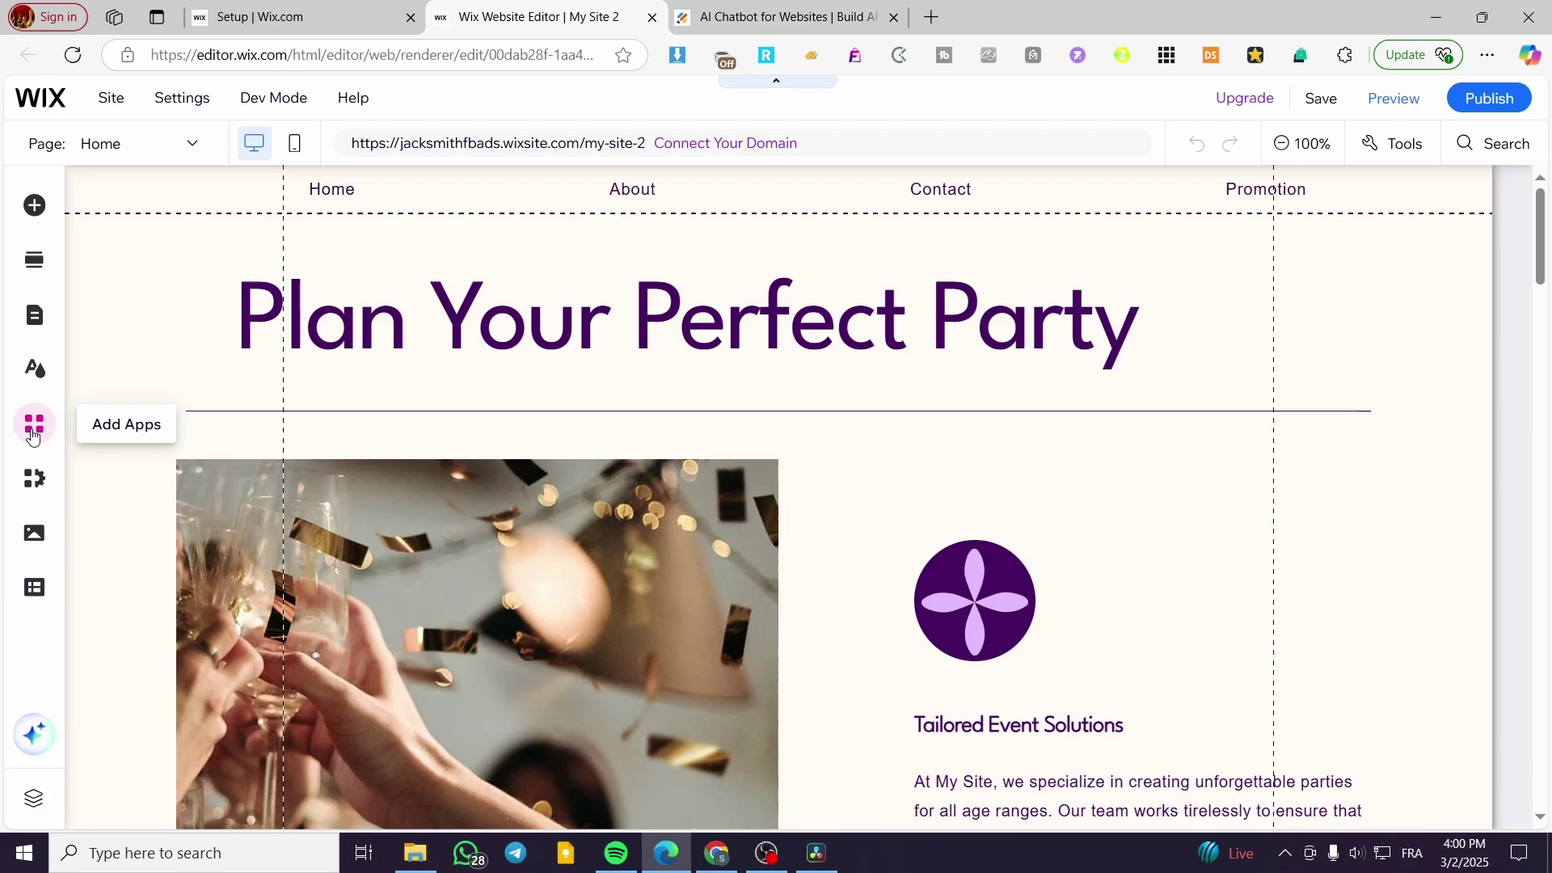
left_click(33, 436)
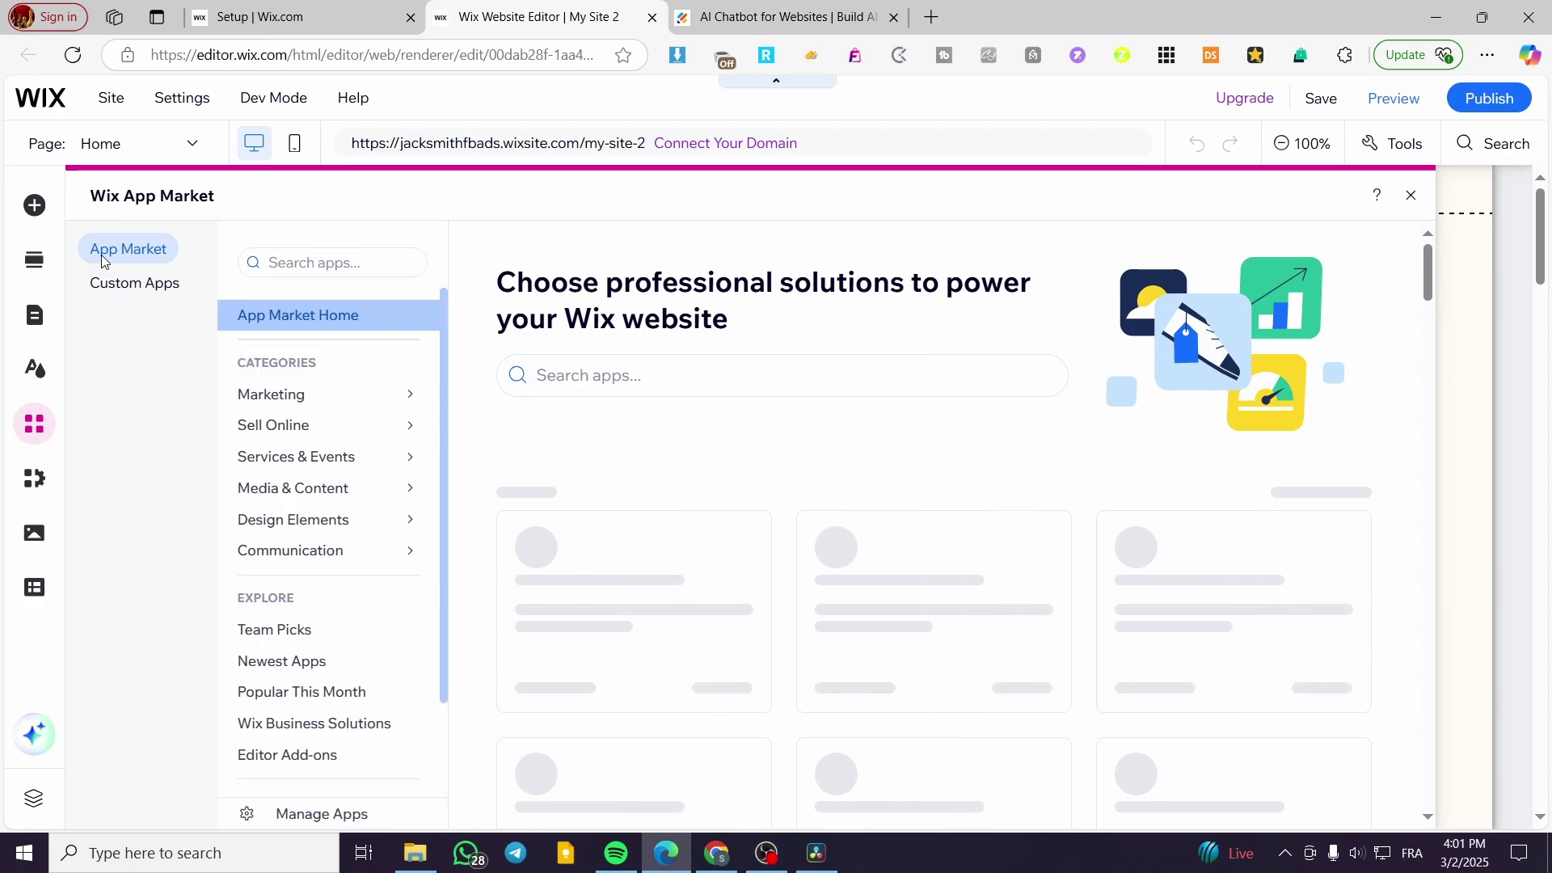
Step: Search the App Market for "wix chat", review the Wix Chat app's overview and add it to the site
left_click(562, 378)
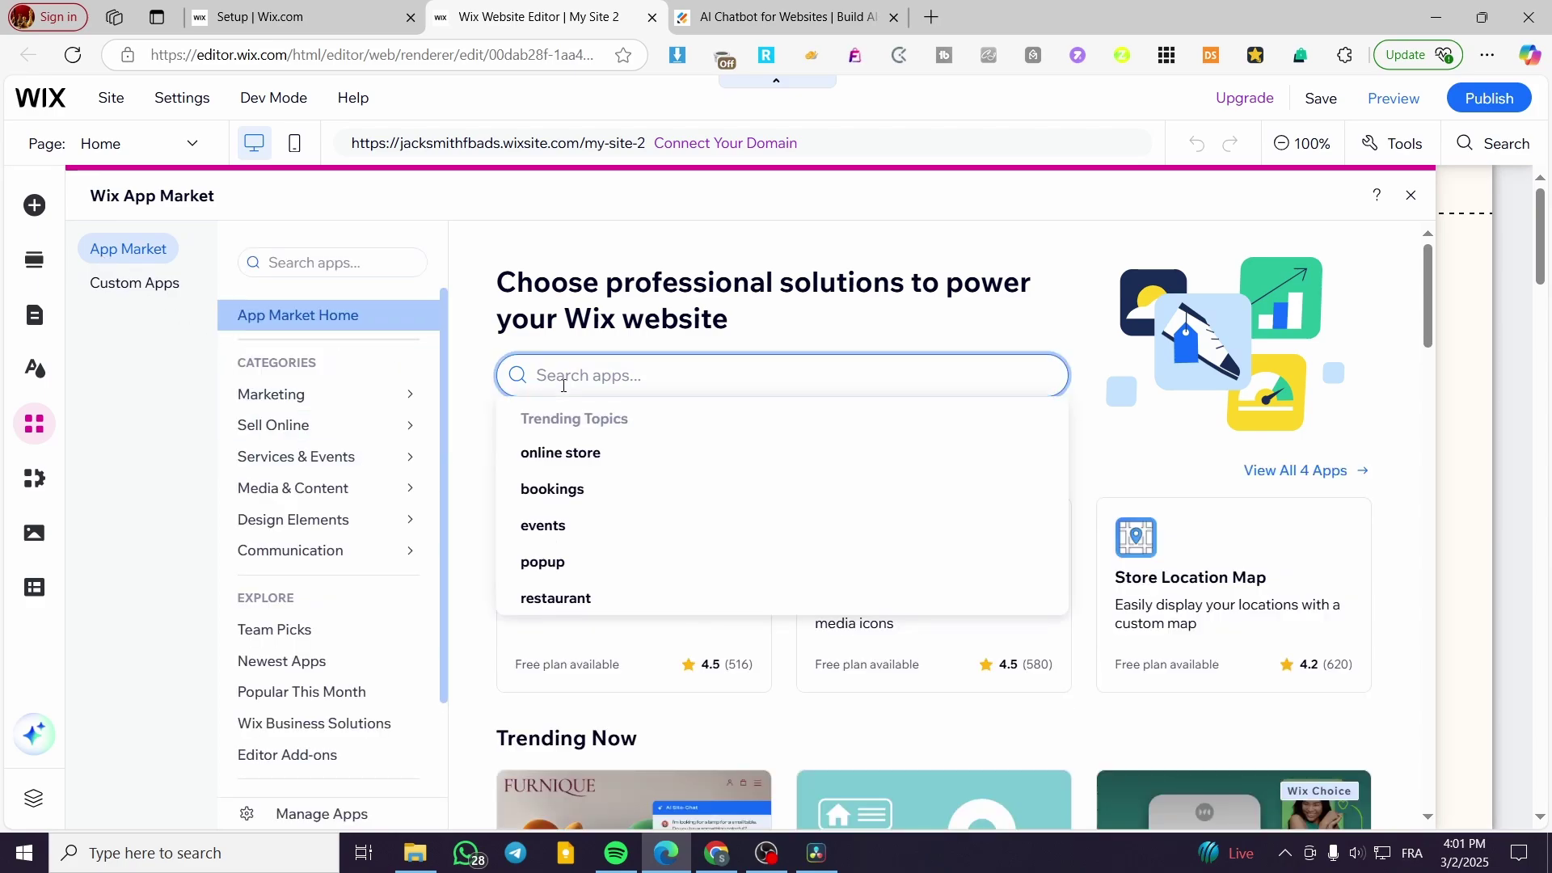
type("wix")
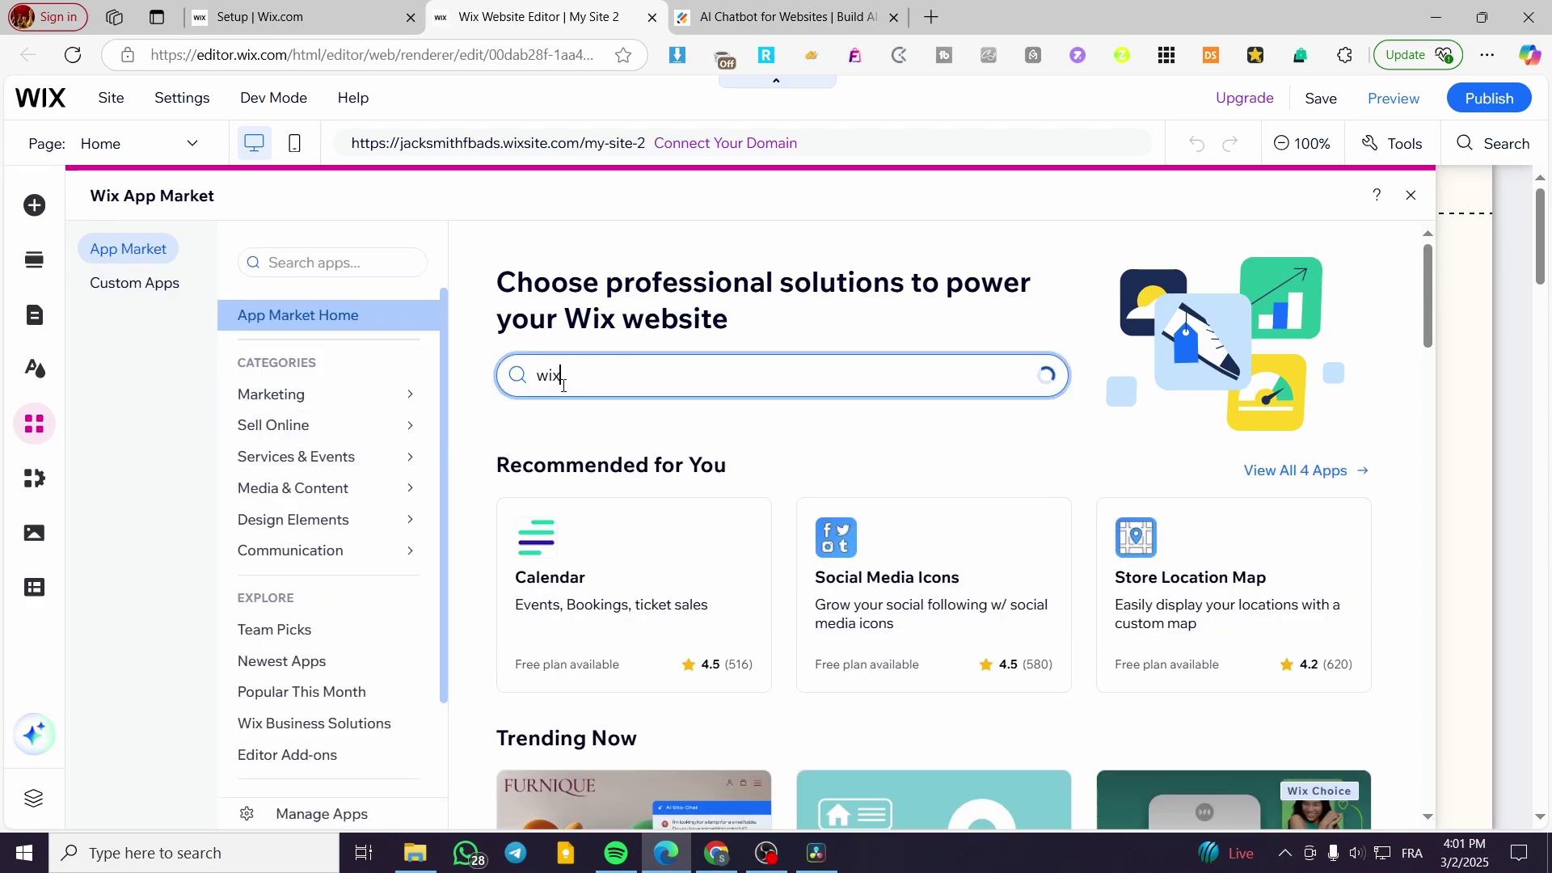
type(" chat")
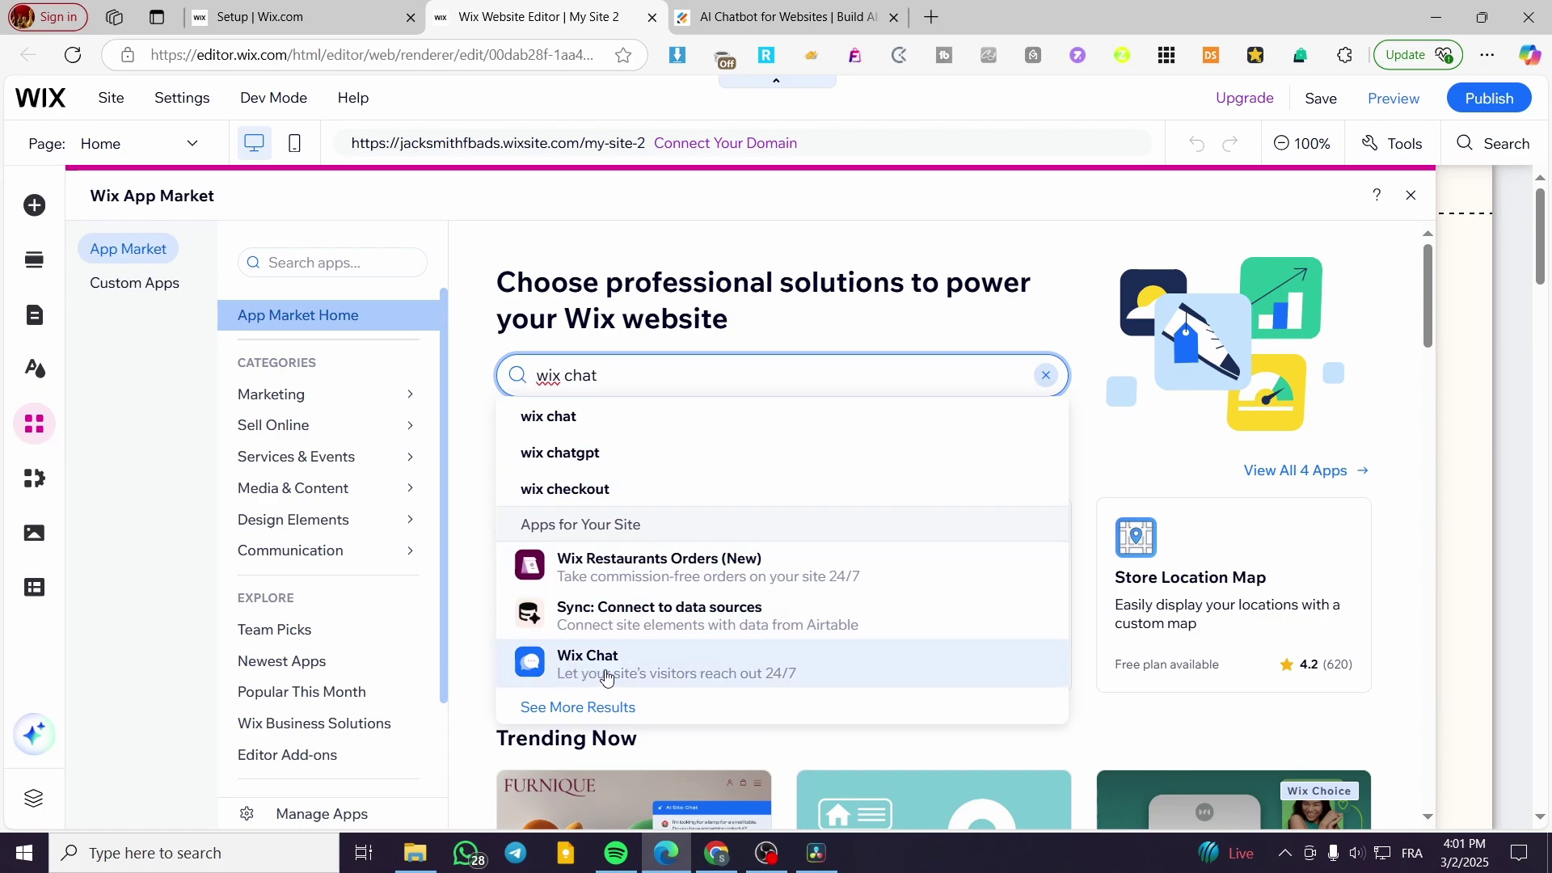
left_click(552, 670)
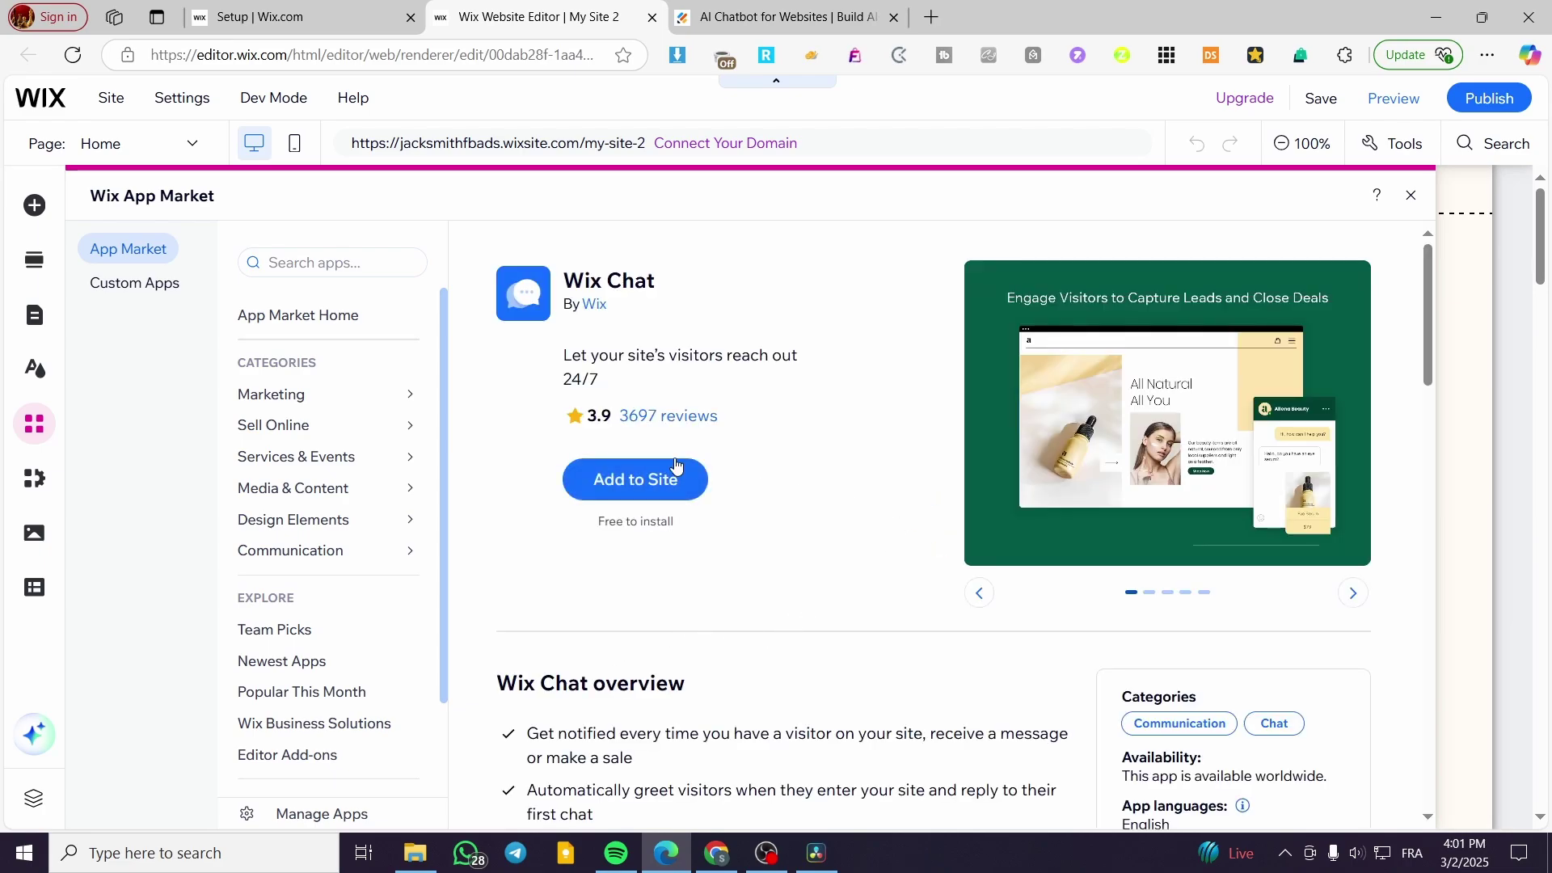
scroll(824, 558, "down", 3)
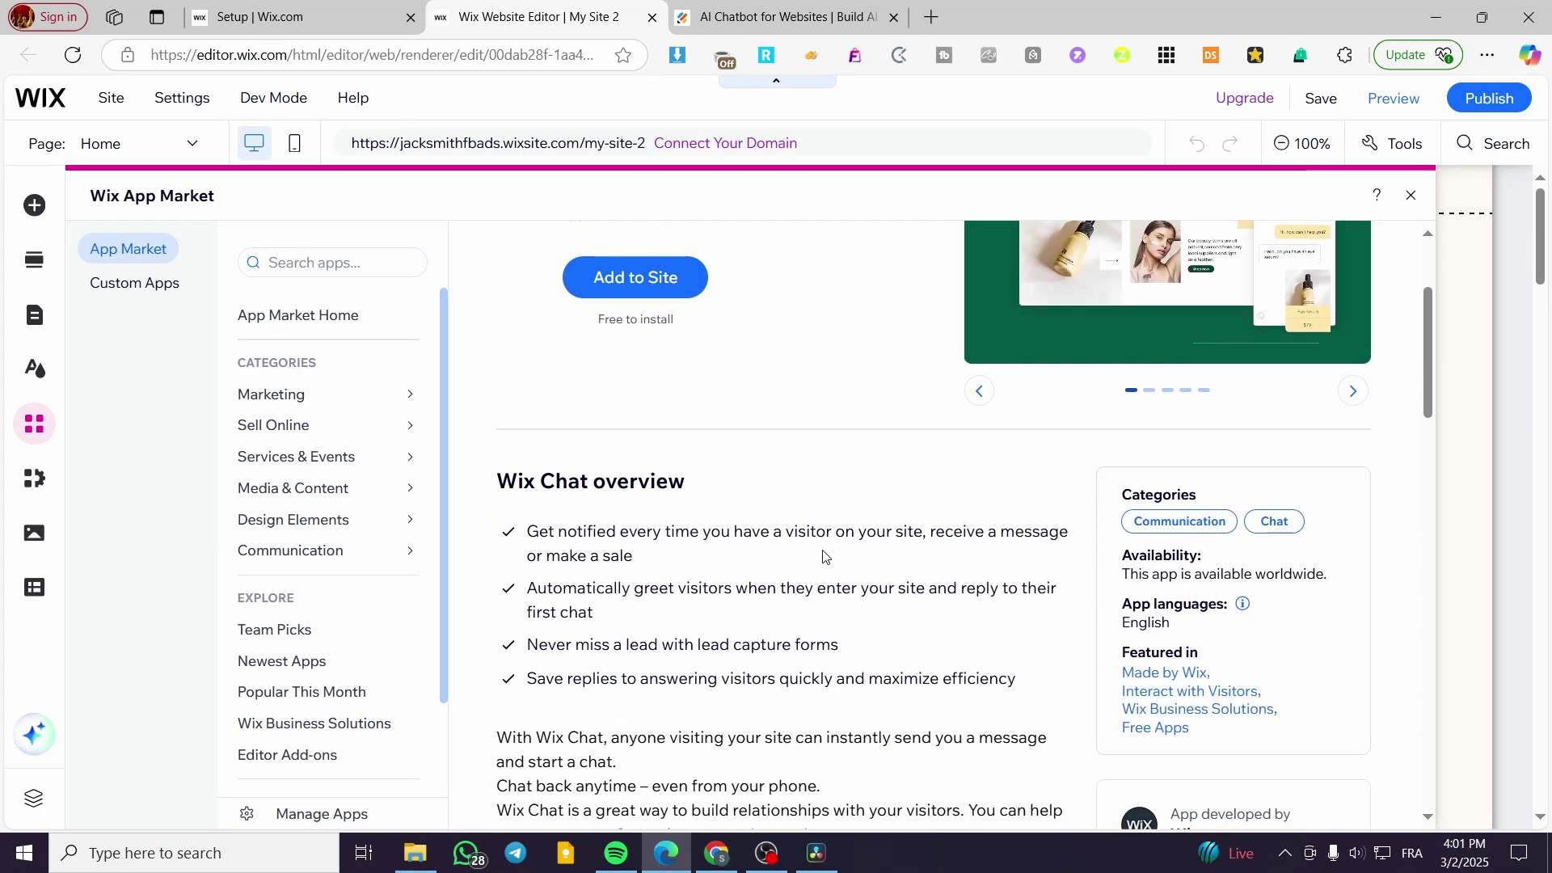
scroll(821, 558, "down", 1)
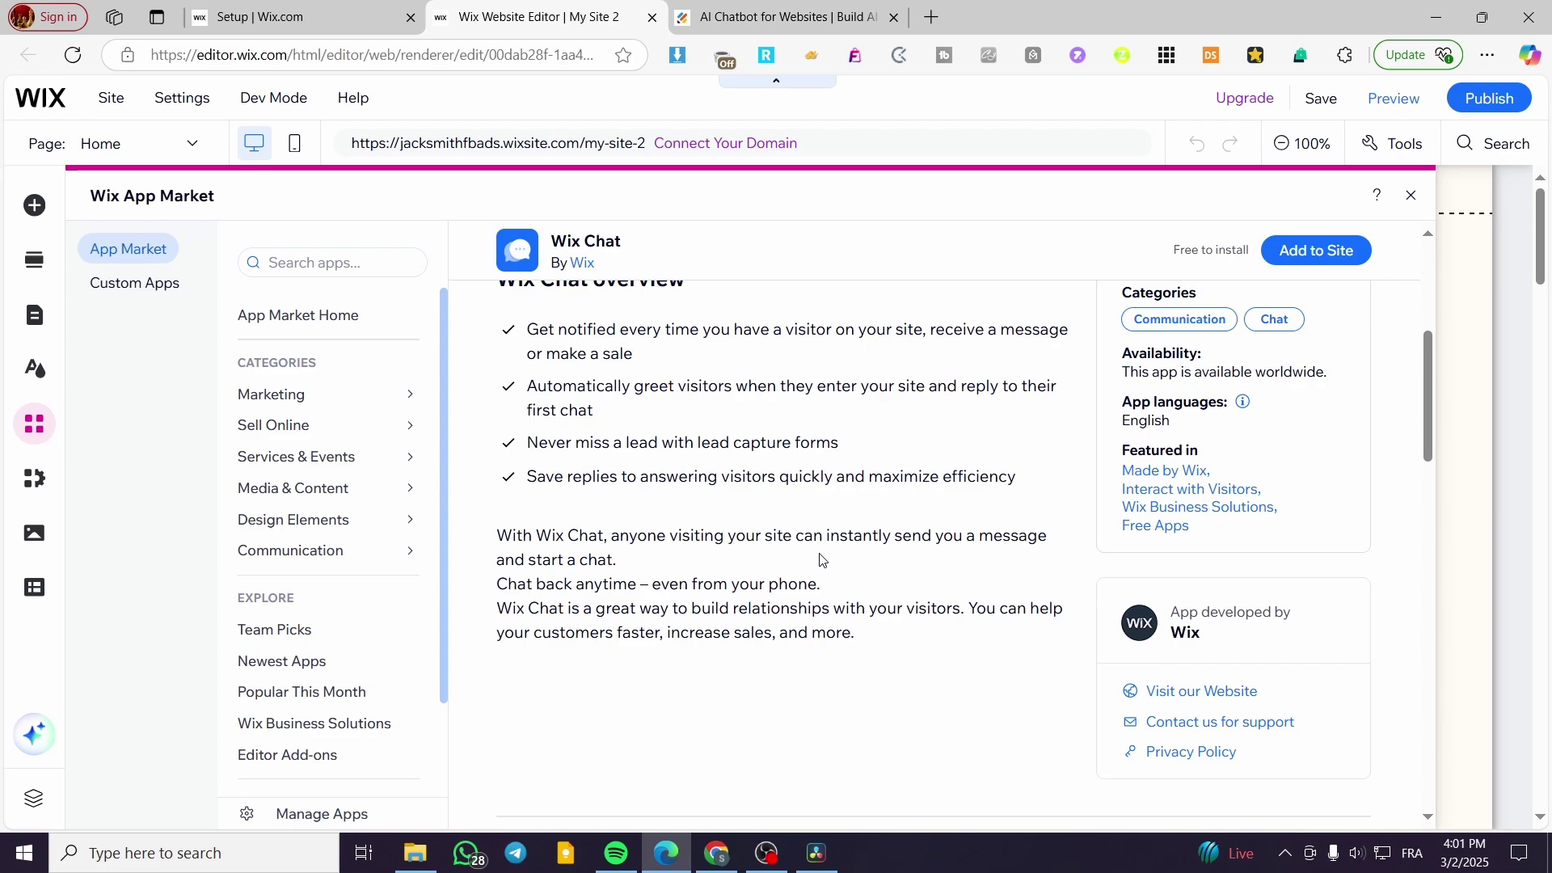
scroll(822, 559, "up", 4)
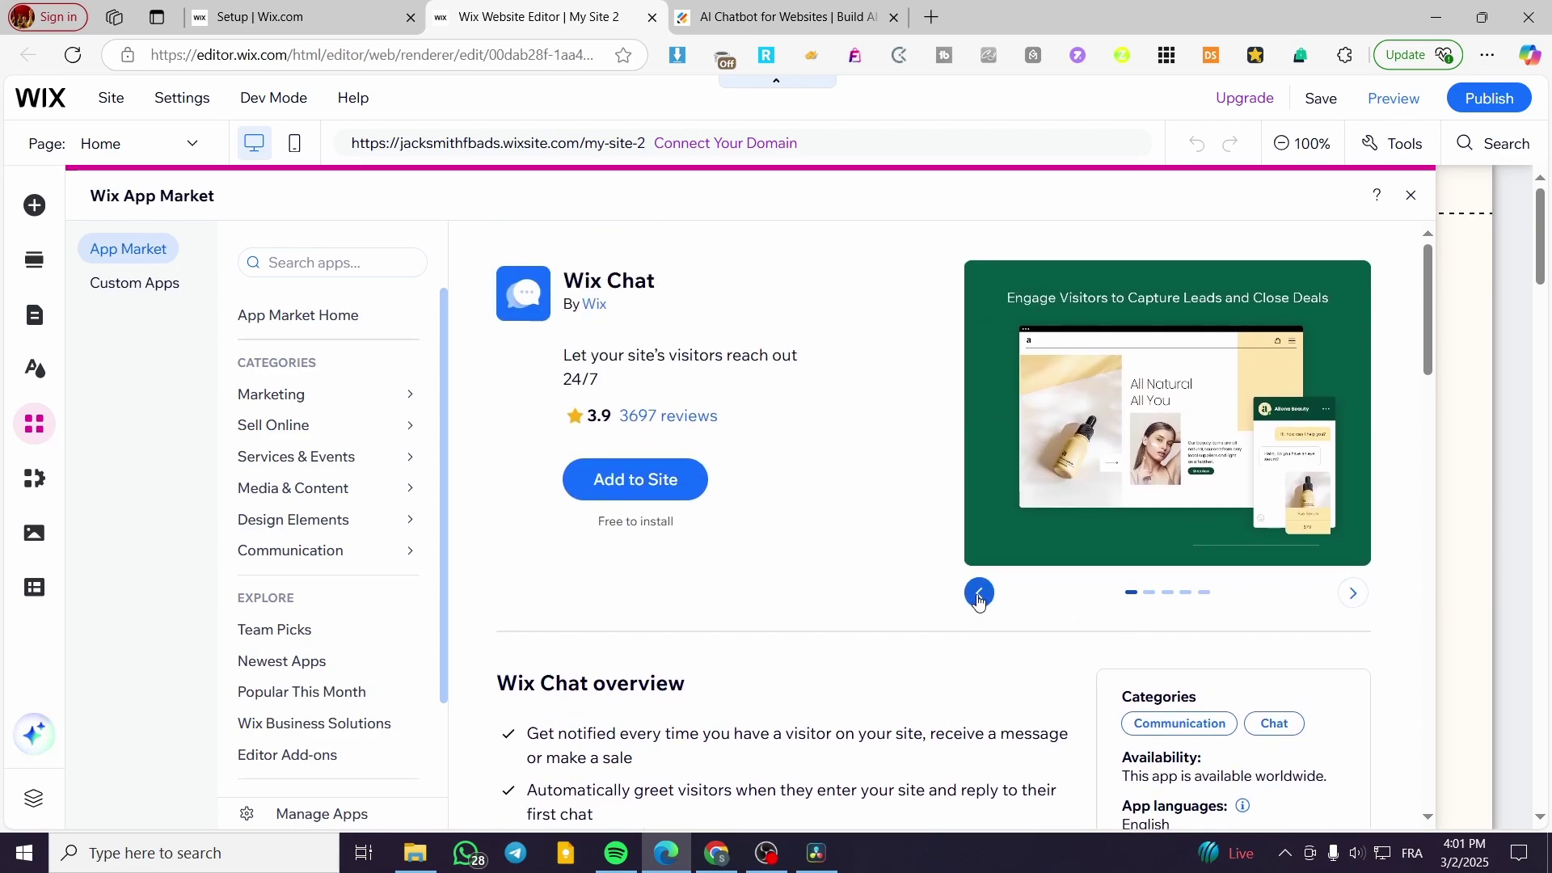
left_click(675, 494)
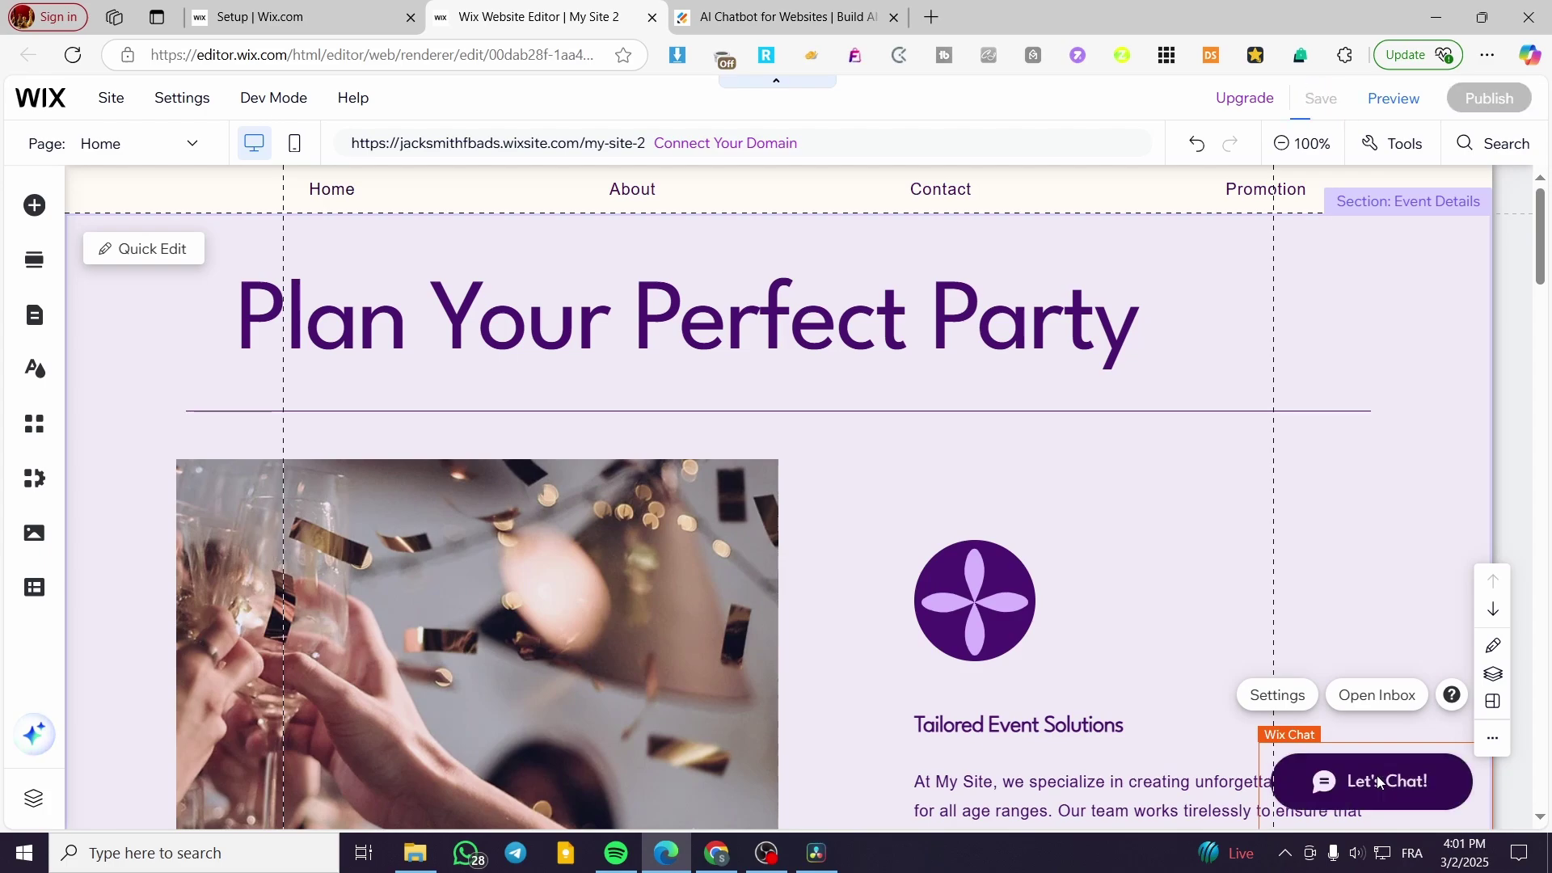
Step: Open the Wix Chat settings and look through the General and Channels options of its chat management page
left_click(1279, 700)
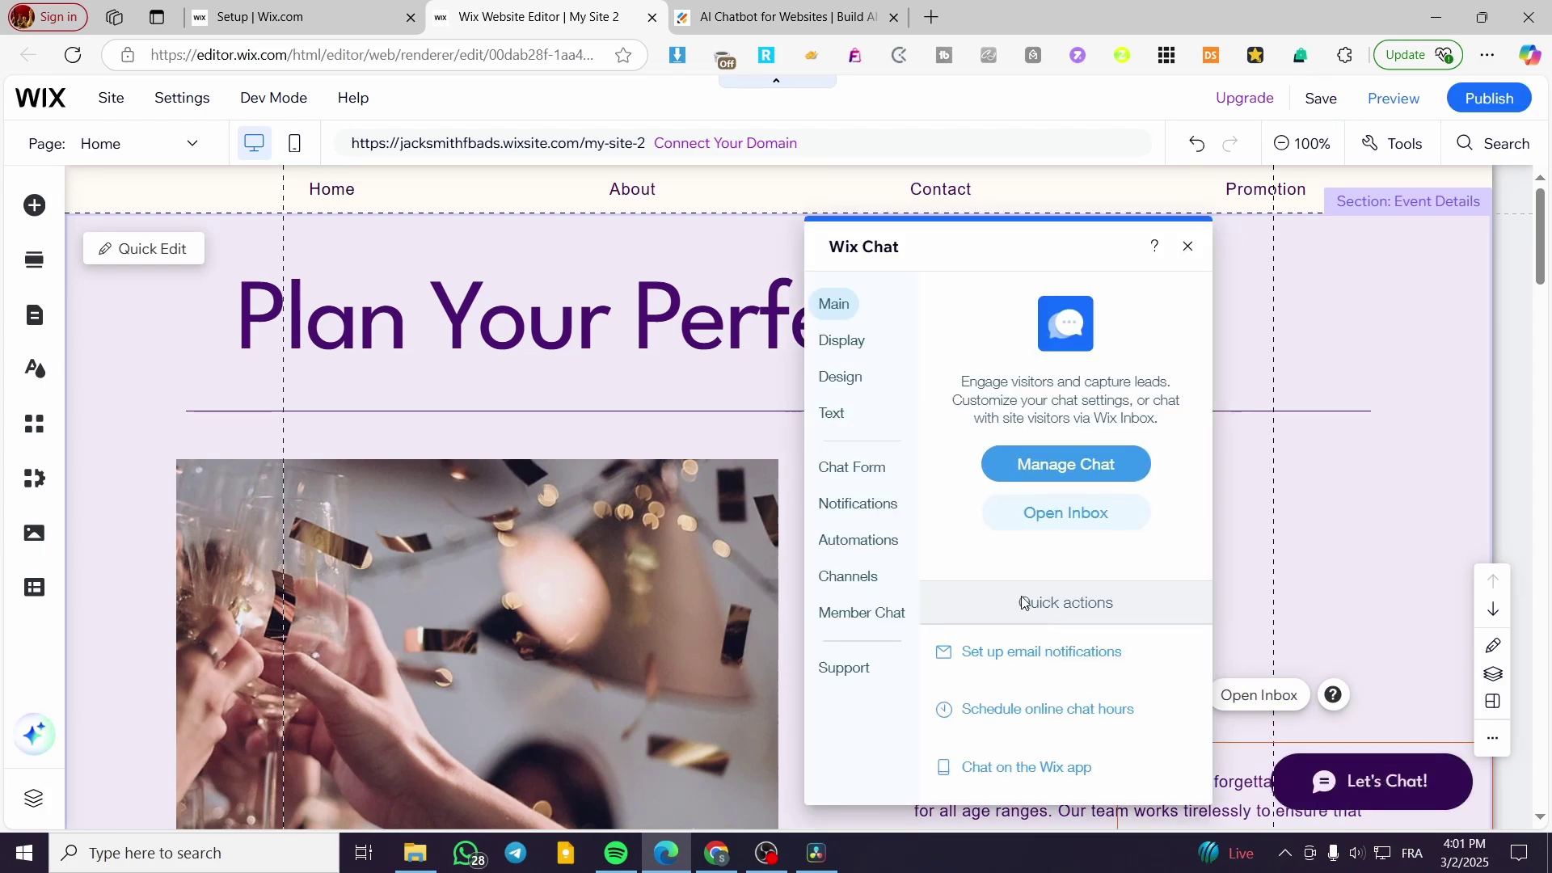
left_click(1123, 472)
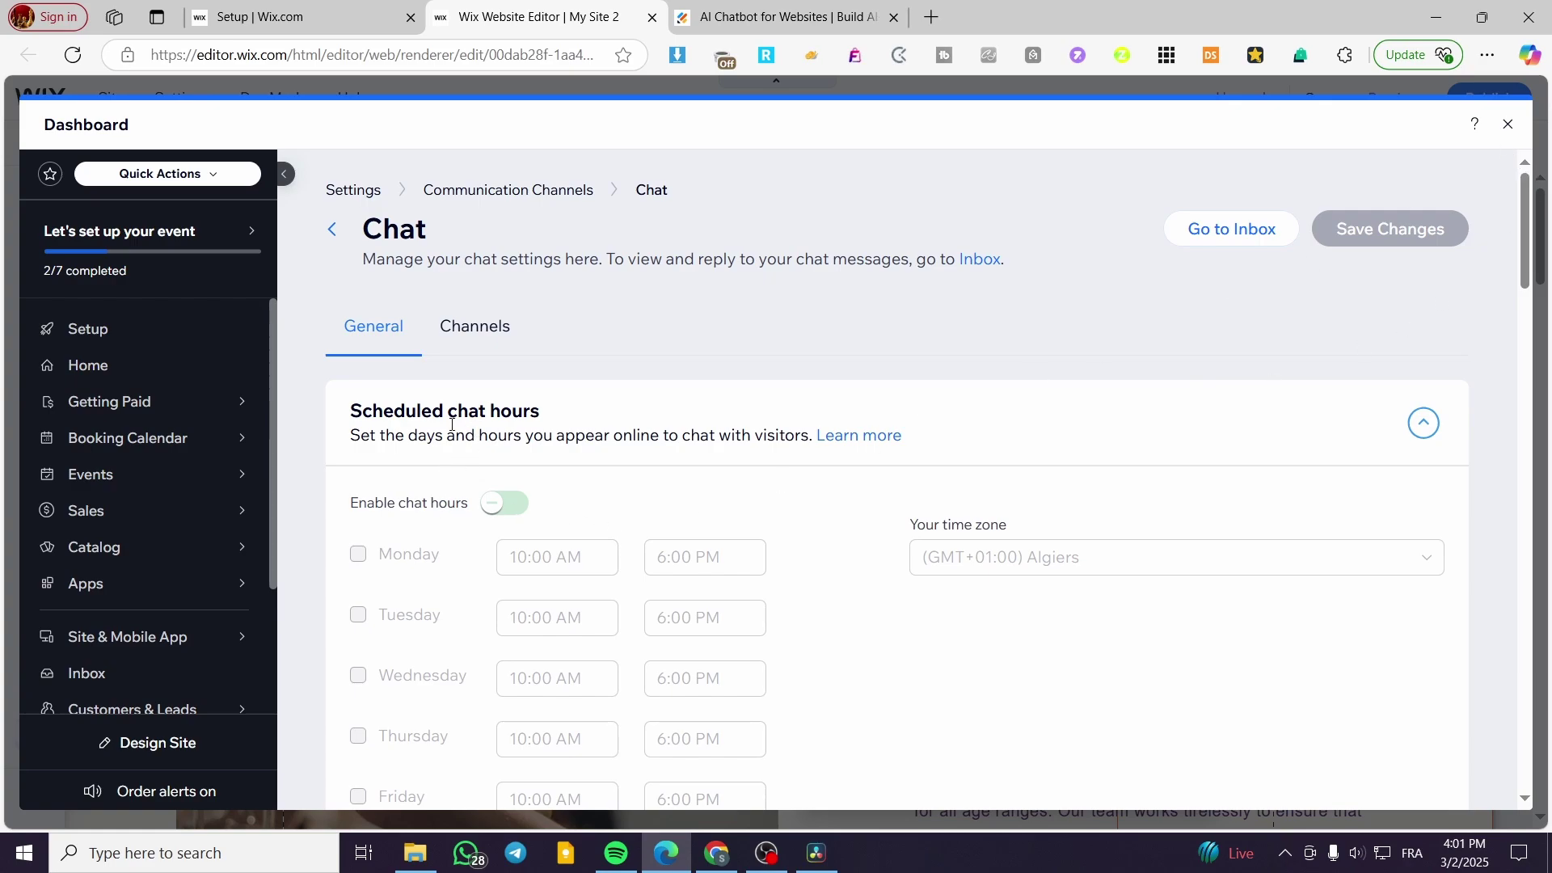
left_click(485, 331)
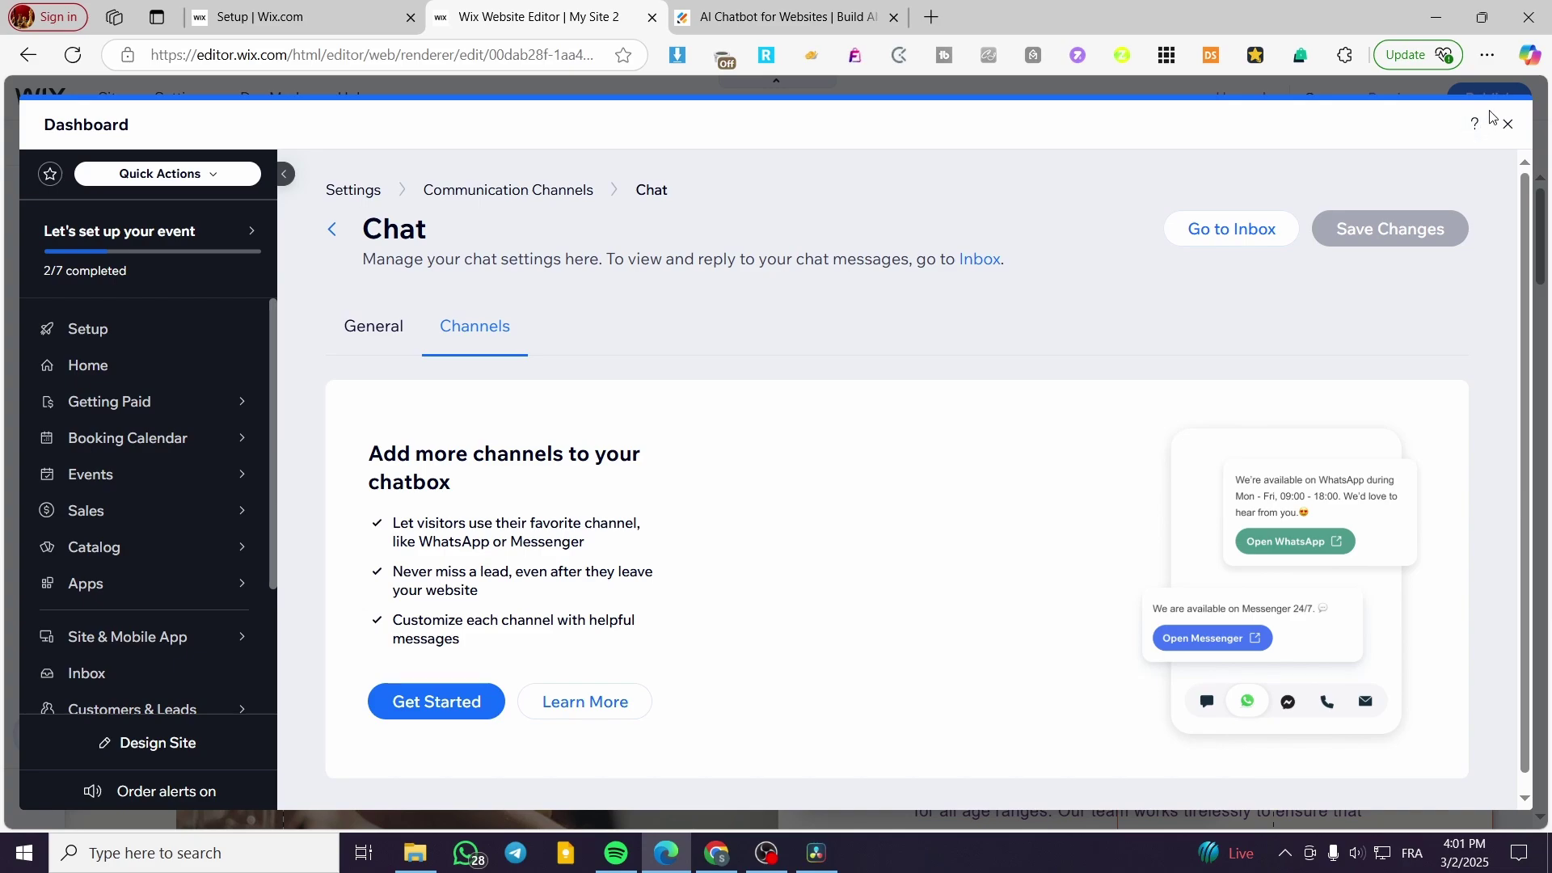
left_click(1507, 123)
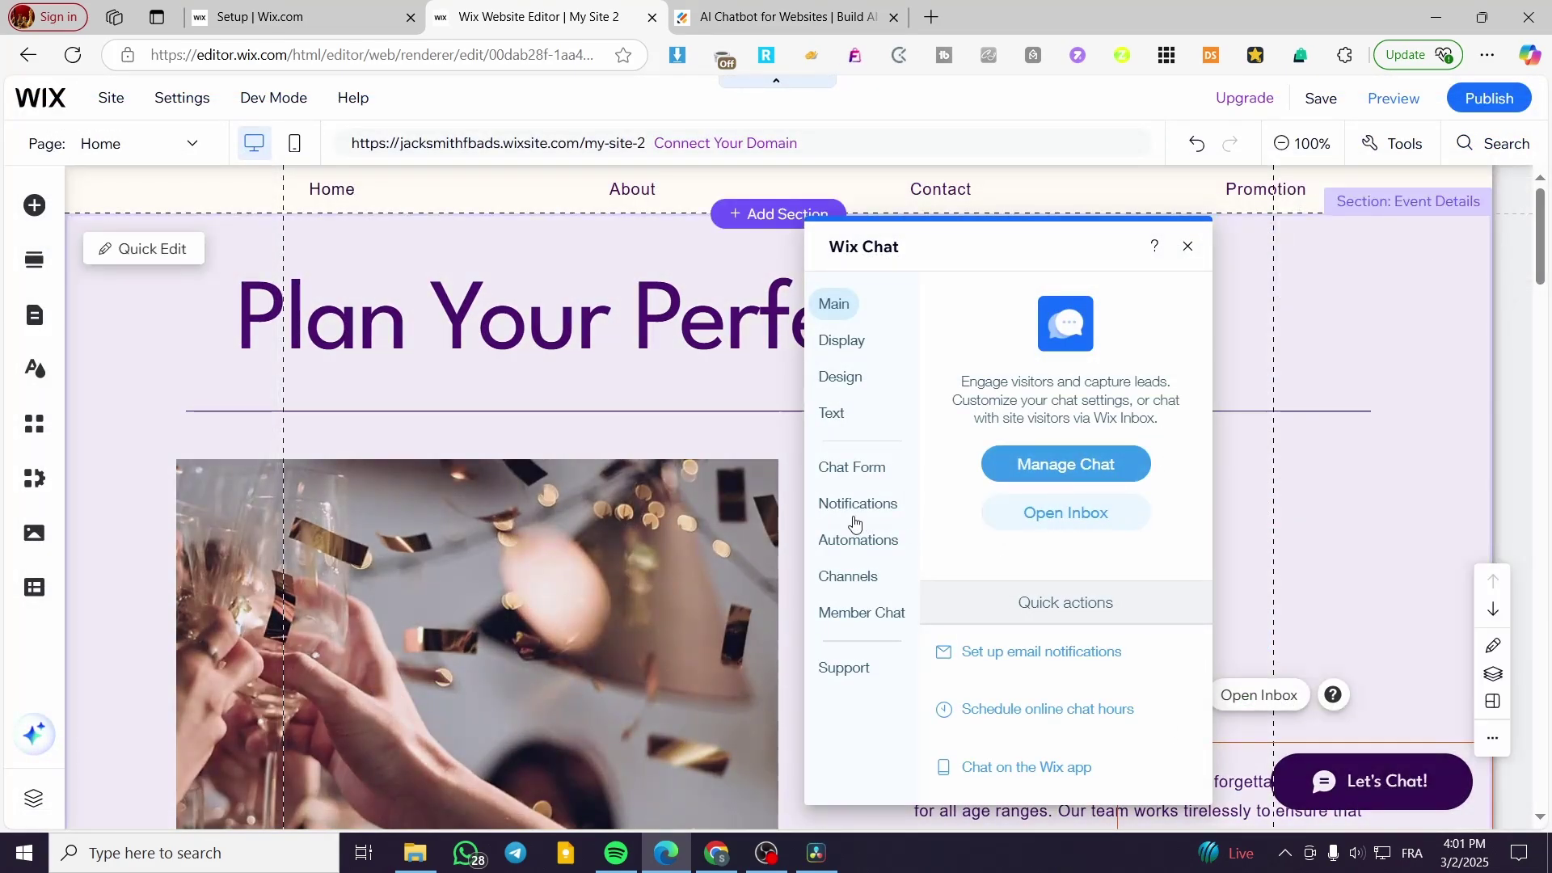
Step: Review the Display, Design, Text and Chat Form settings of Wix Chat
left_click(844, 339)
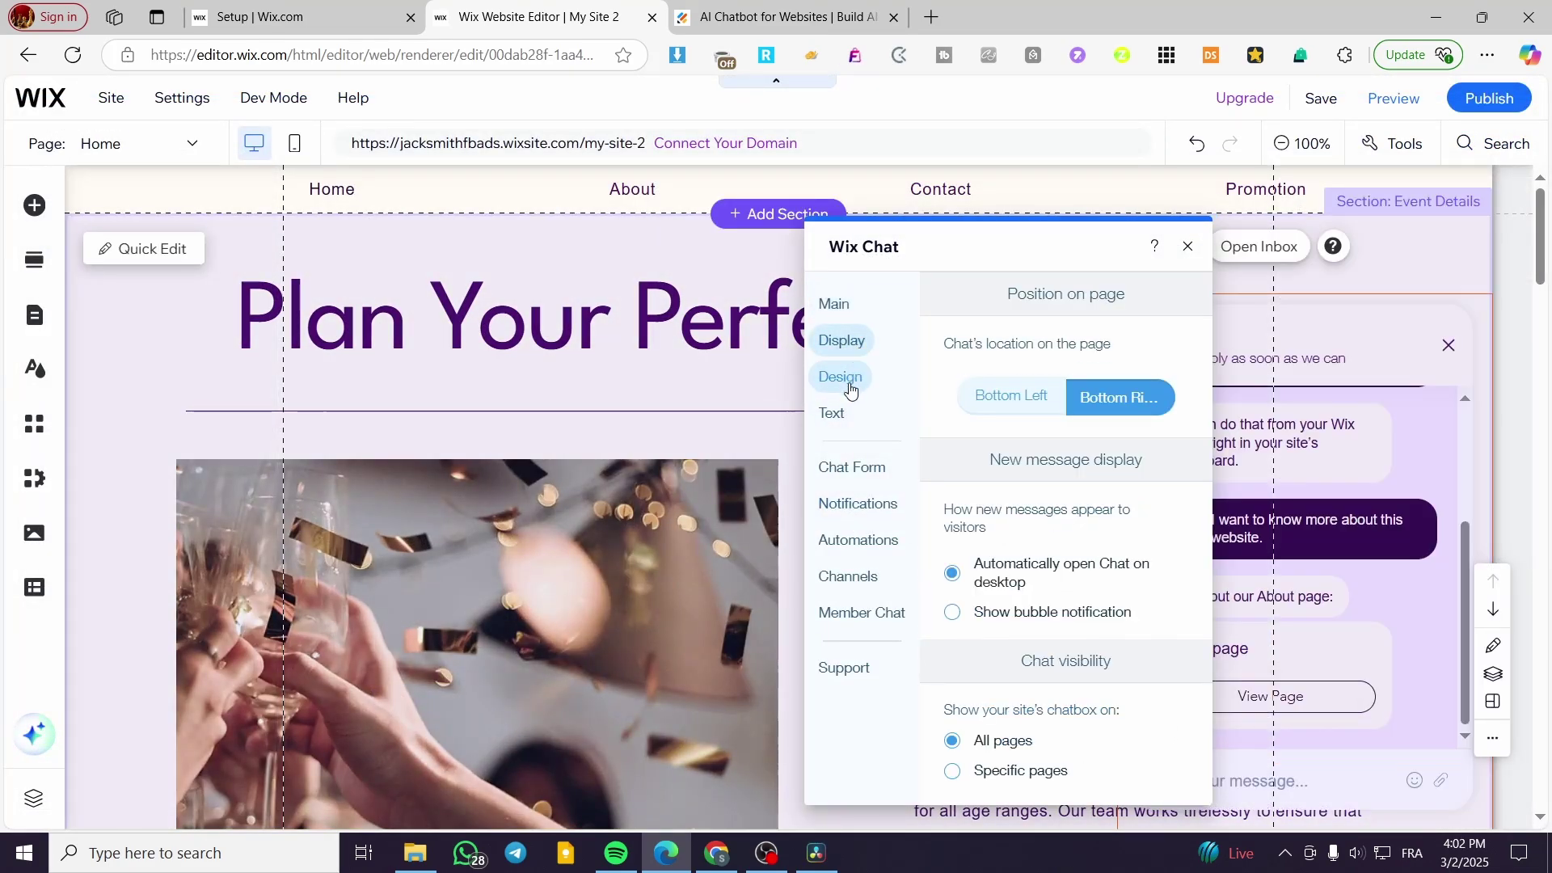
left_click(846, 392)
left_click(833, 413)
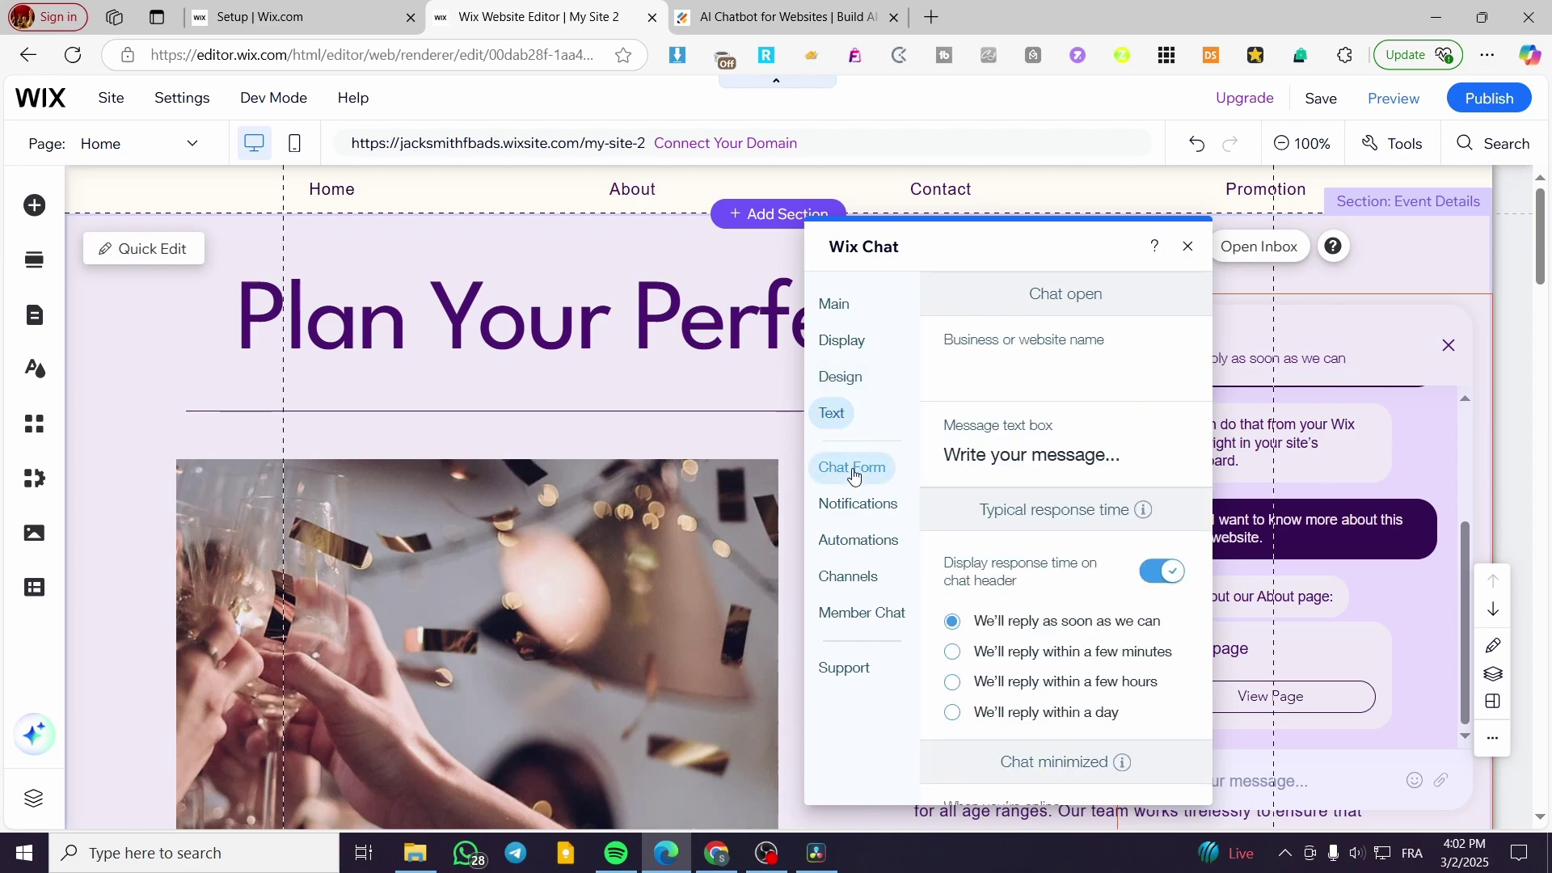
left_click(852, 468)
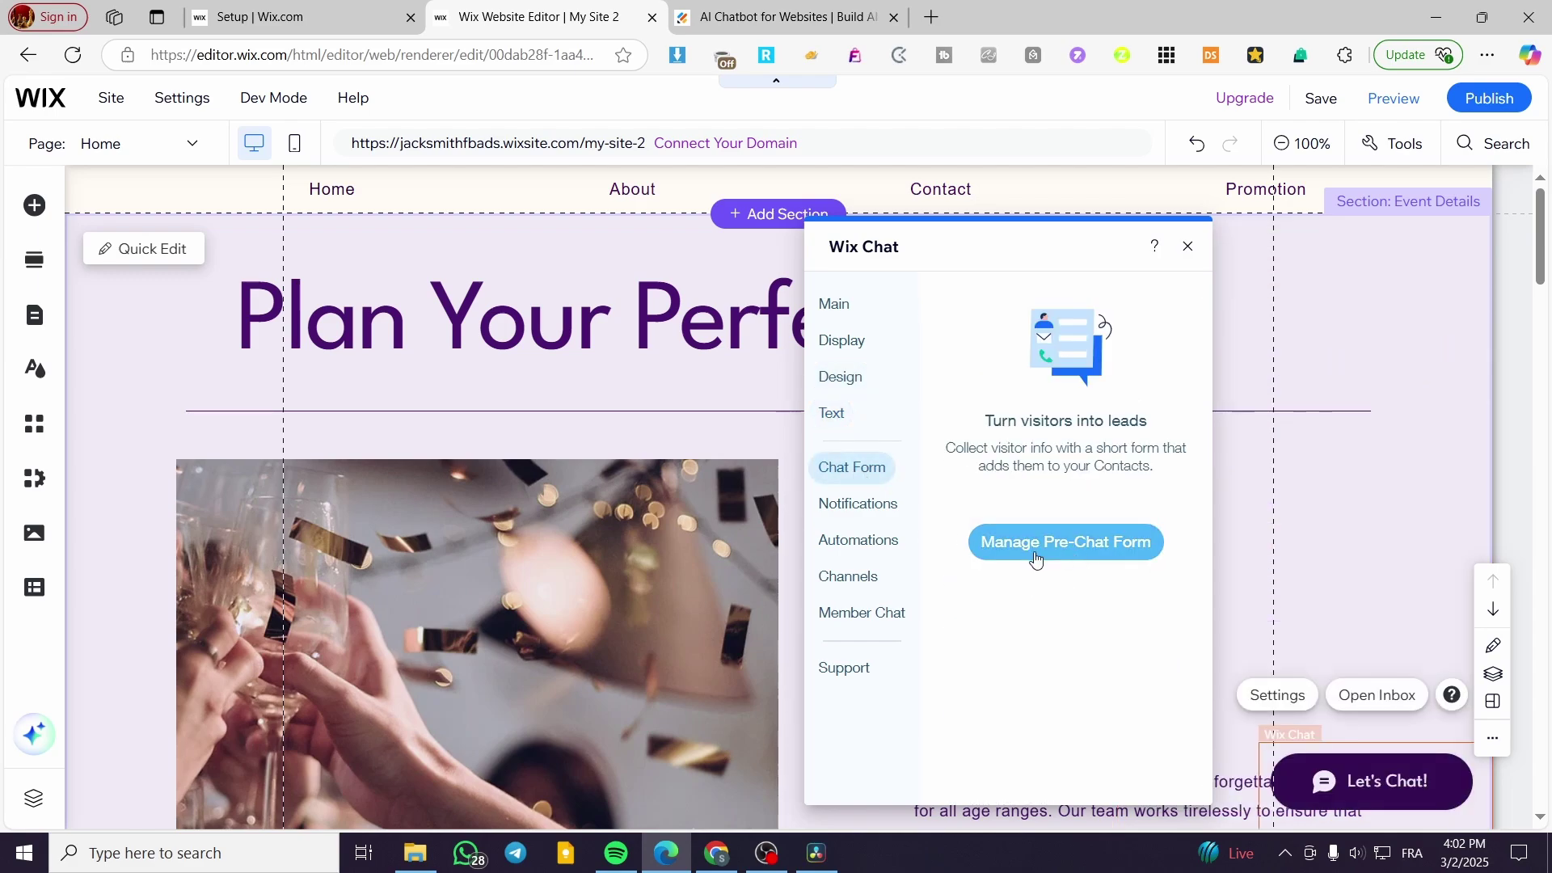
Step: Create and activate the Wix Chat automation "Greet new visitors with a chat message", then return to the editor
left_click(888, 543)
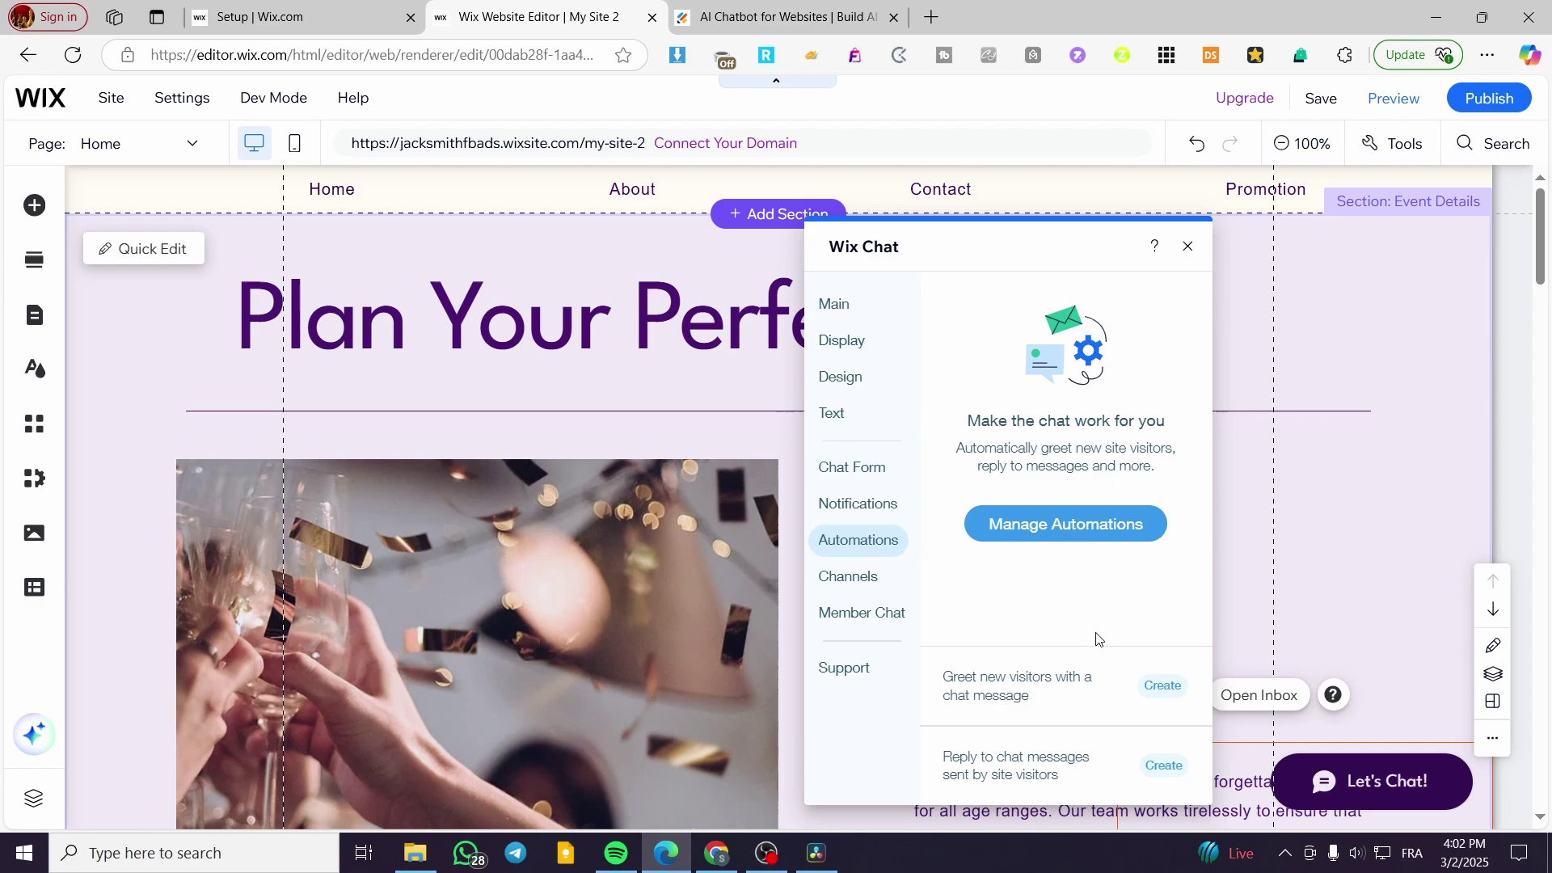
left_click(1157, 688)
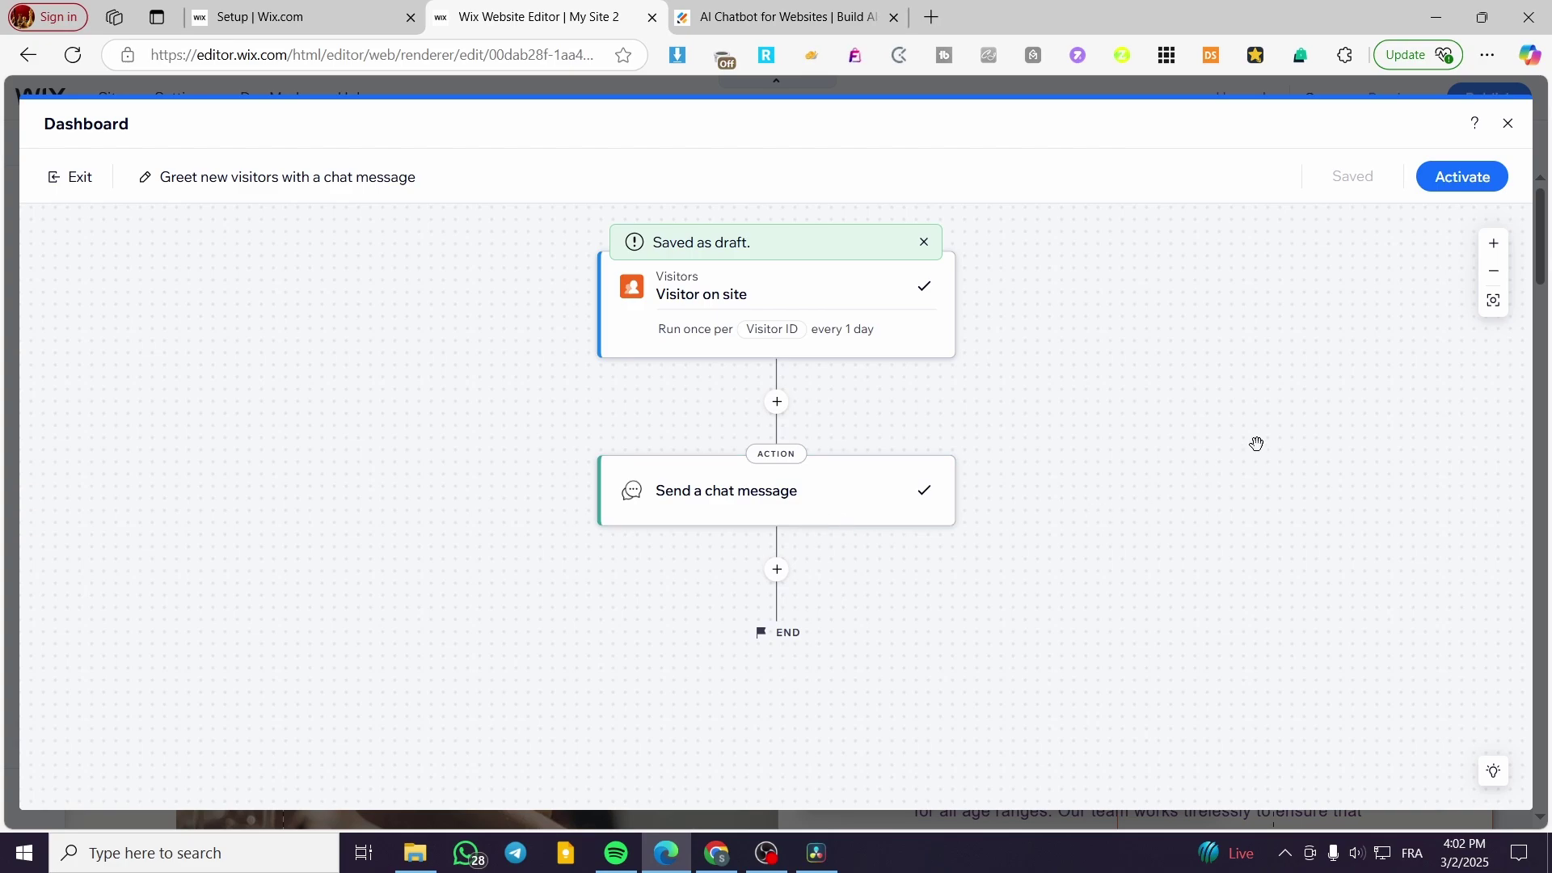
left_click(1461, 180)
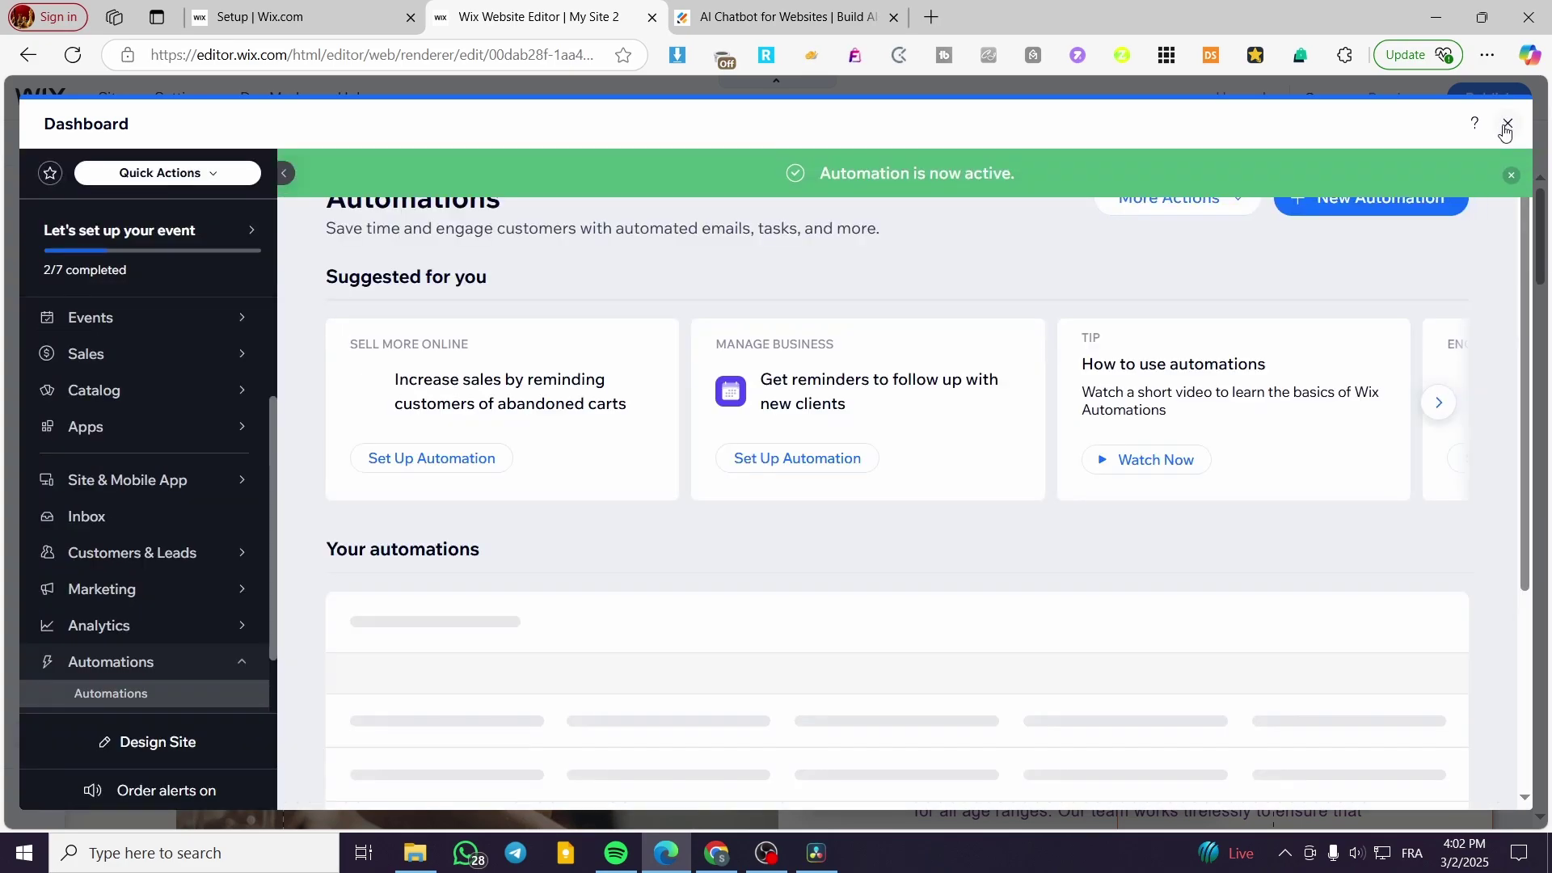
left_click(1506, 124)
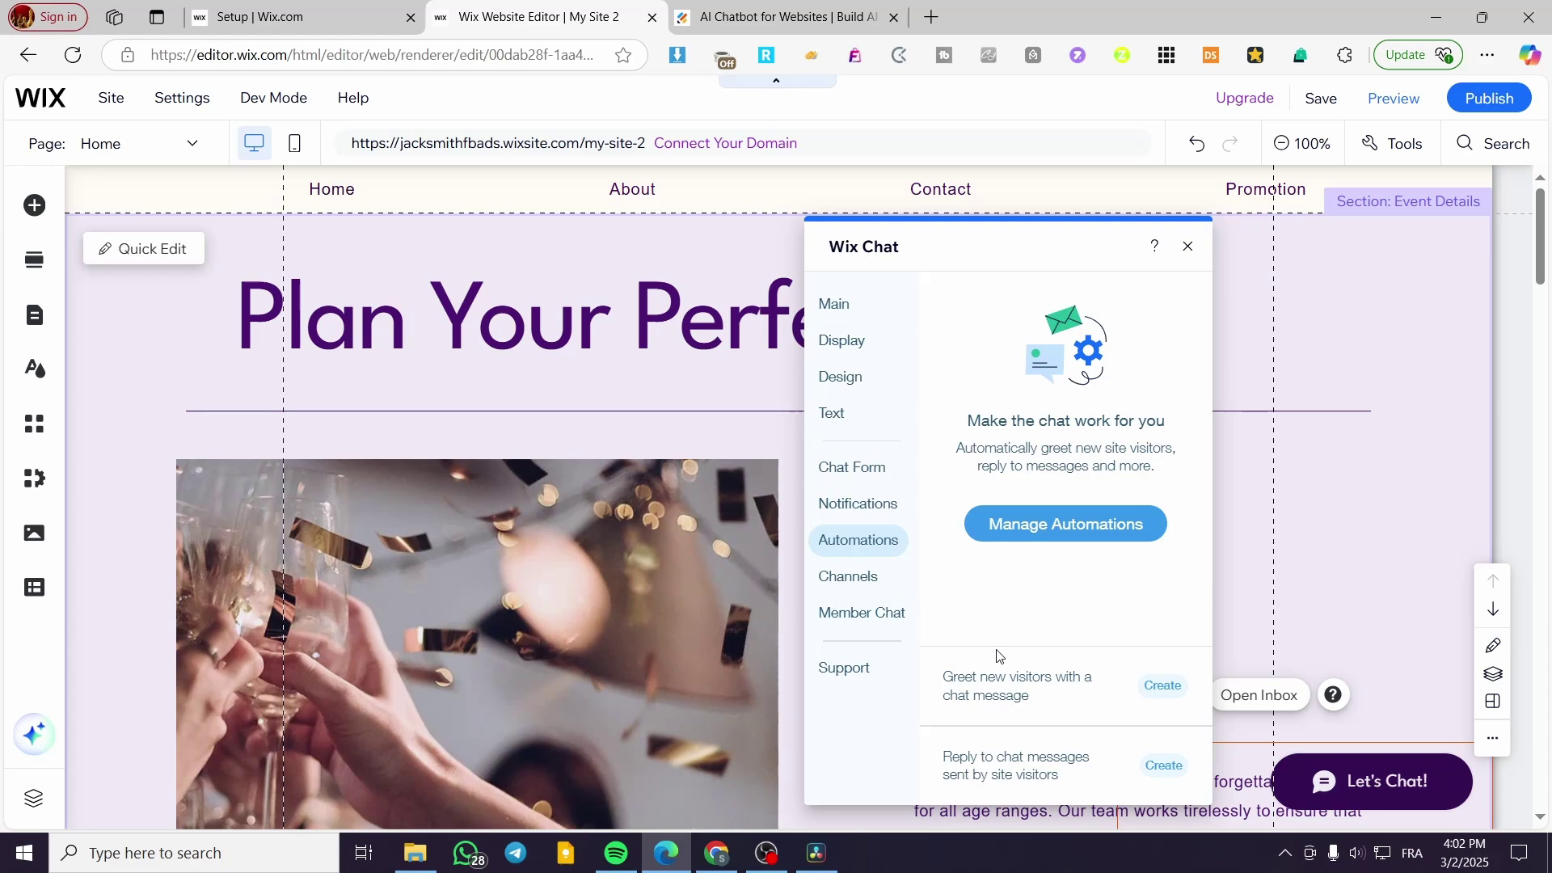
left_click(1098, 527)
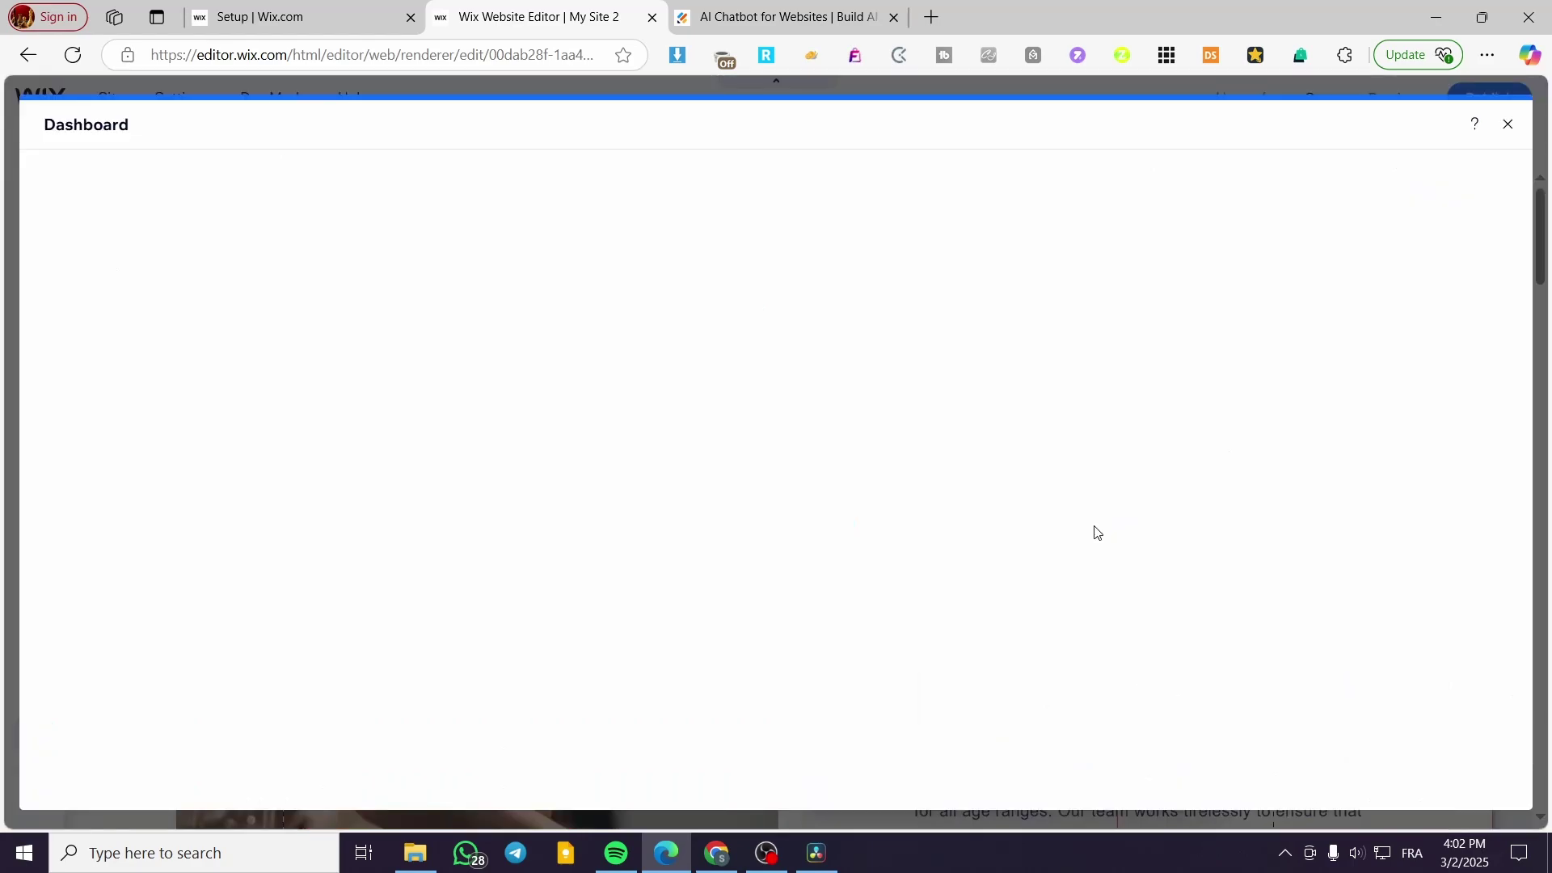
left_click(1505, 125)
Step: Examine the pre-chat form's fields and online form options, then close the Wix Chat settings
left_click(877, 467)
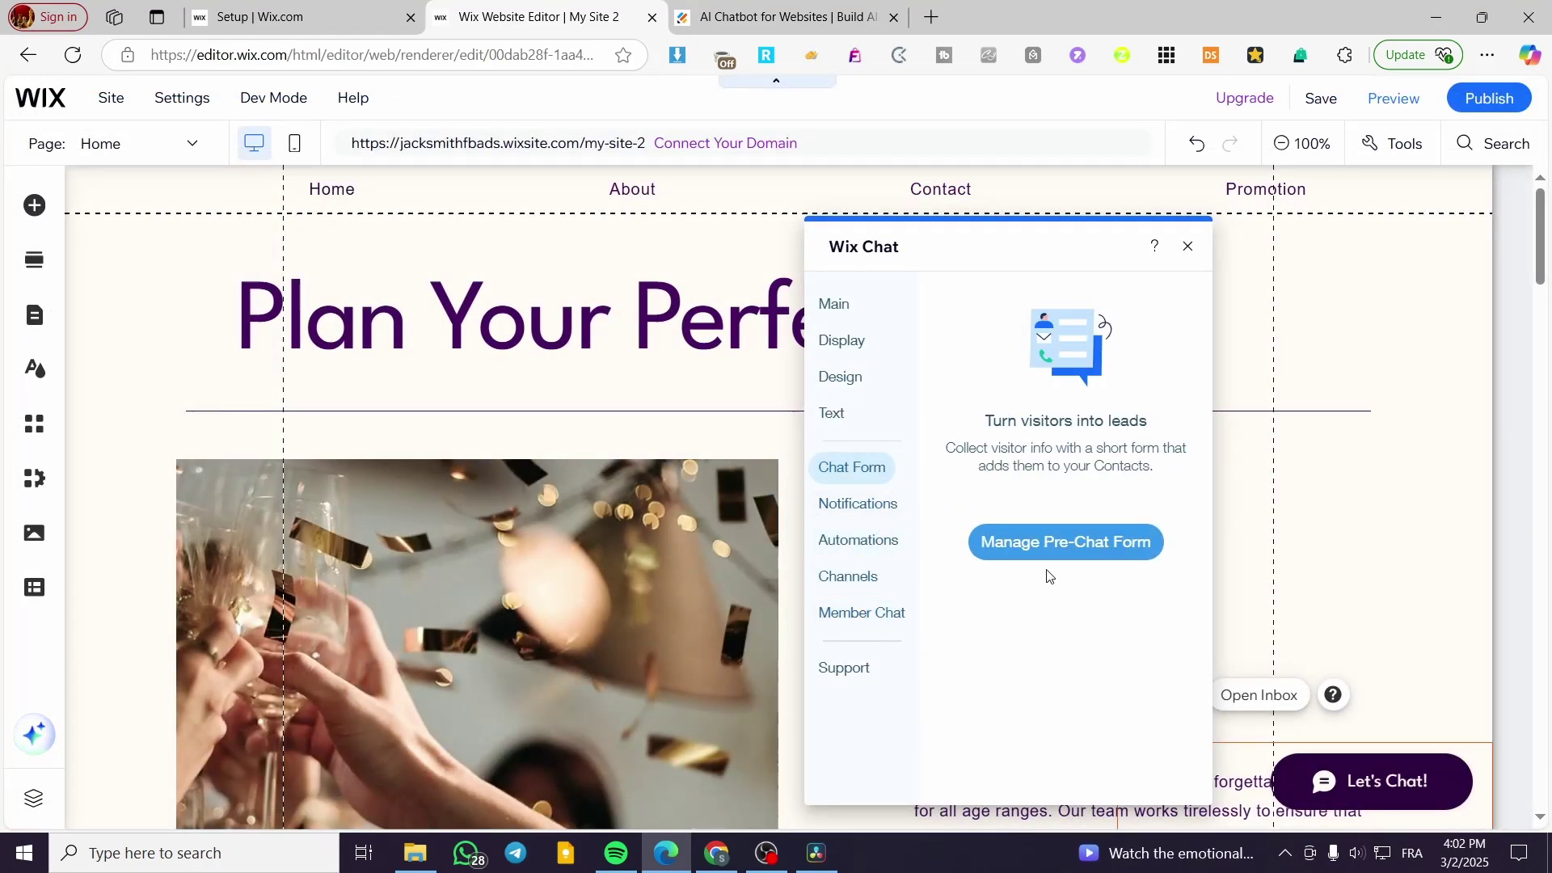
left_click(1101, 543)
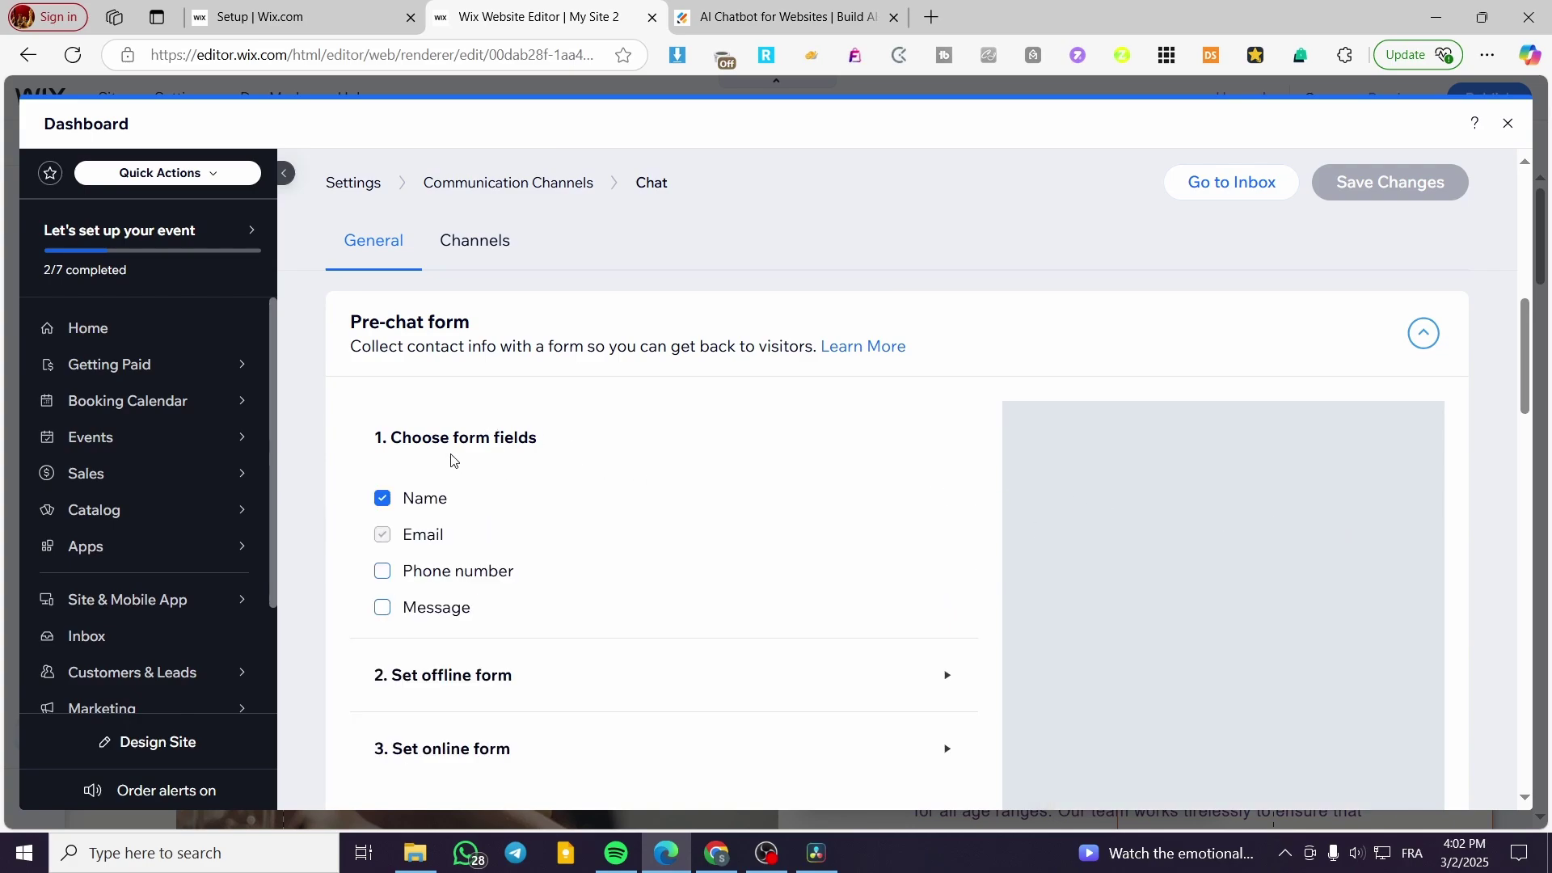
scroll(445, 592, "down", 3)
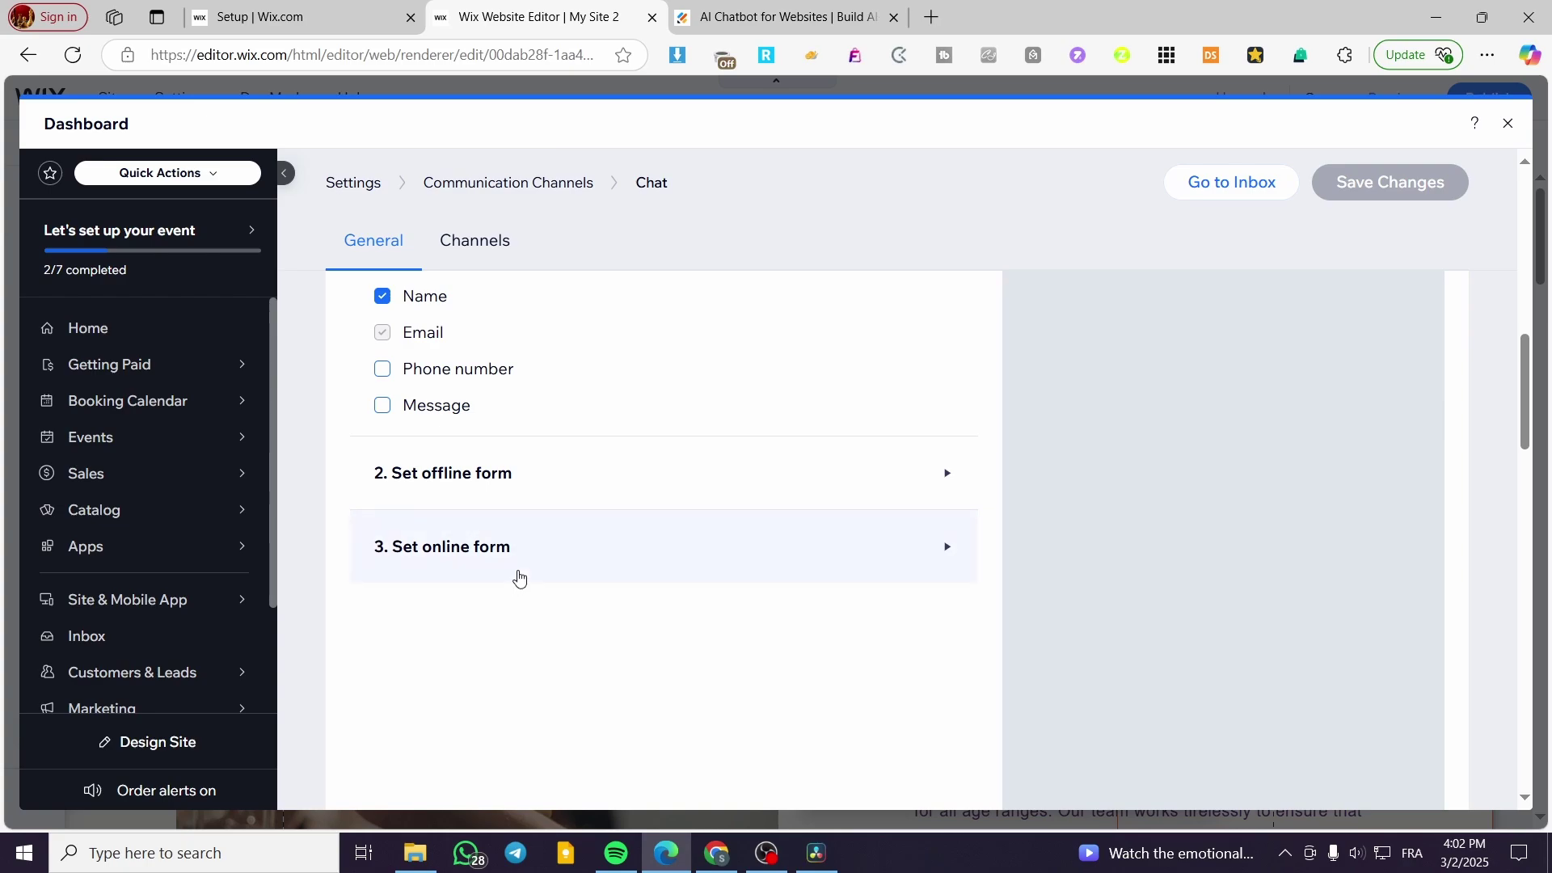
left_click(519, 579)
scroll(678, 566, "down", 1)
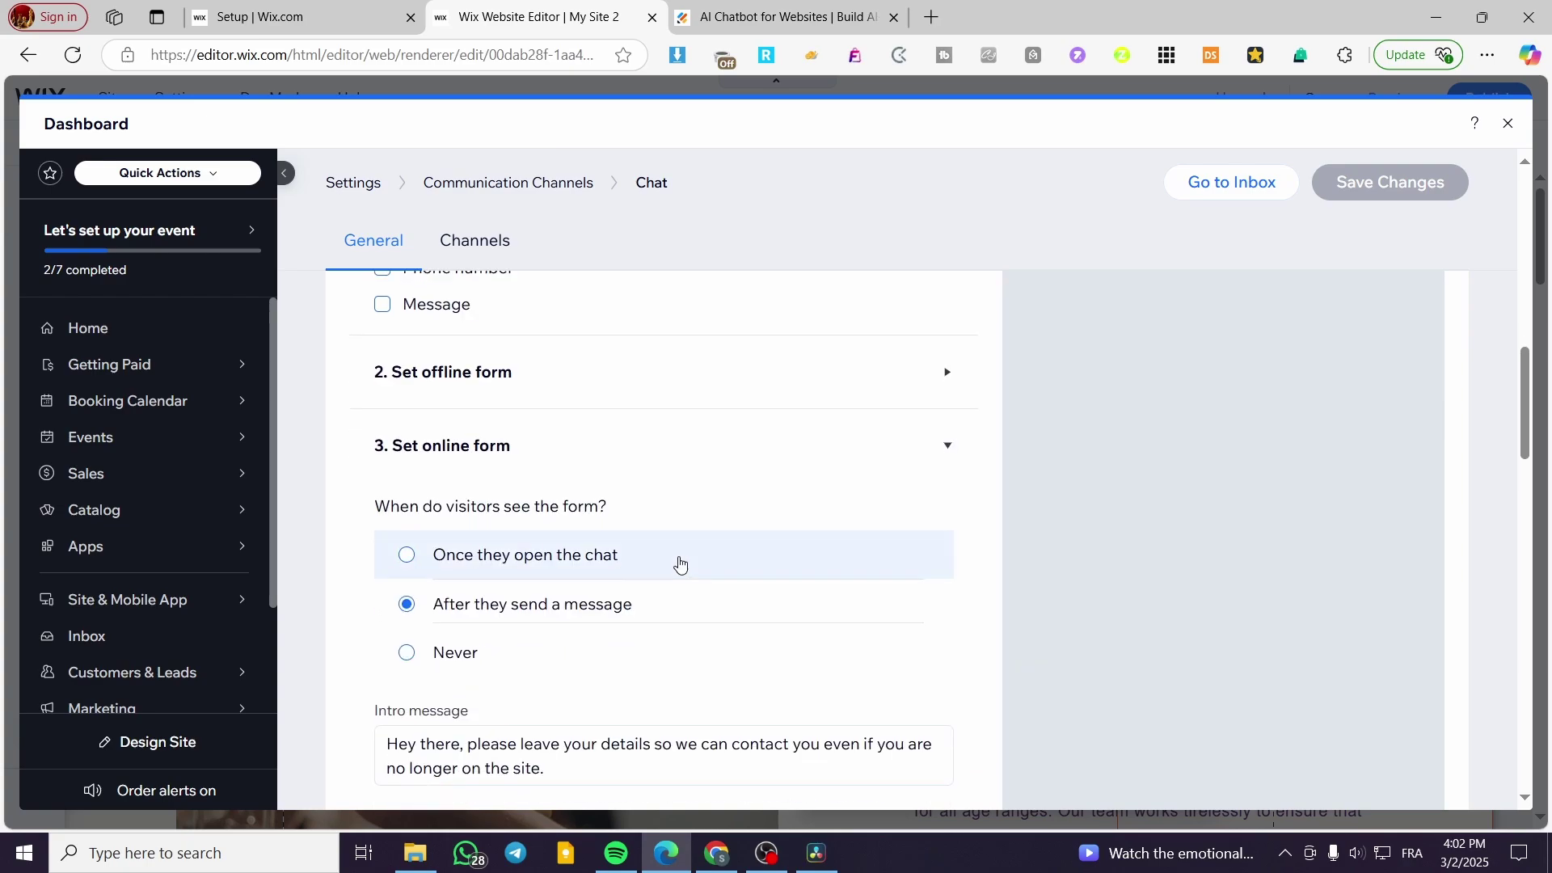
left_click(1509, 120)
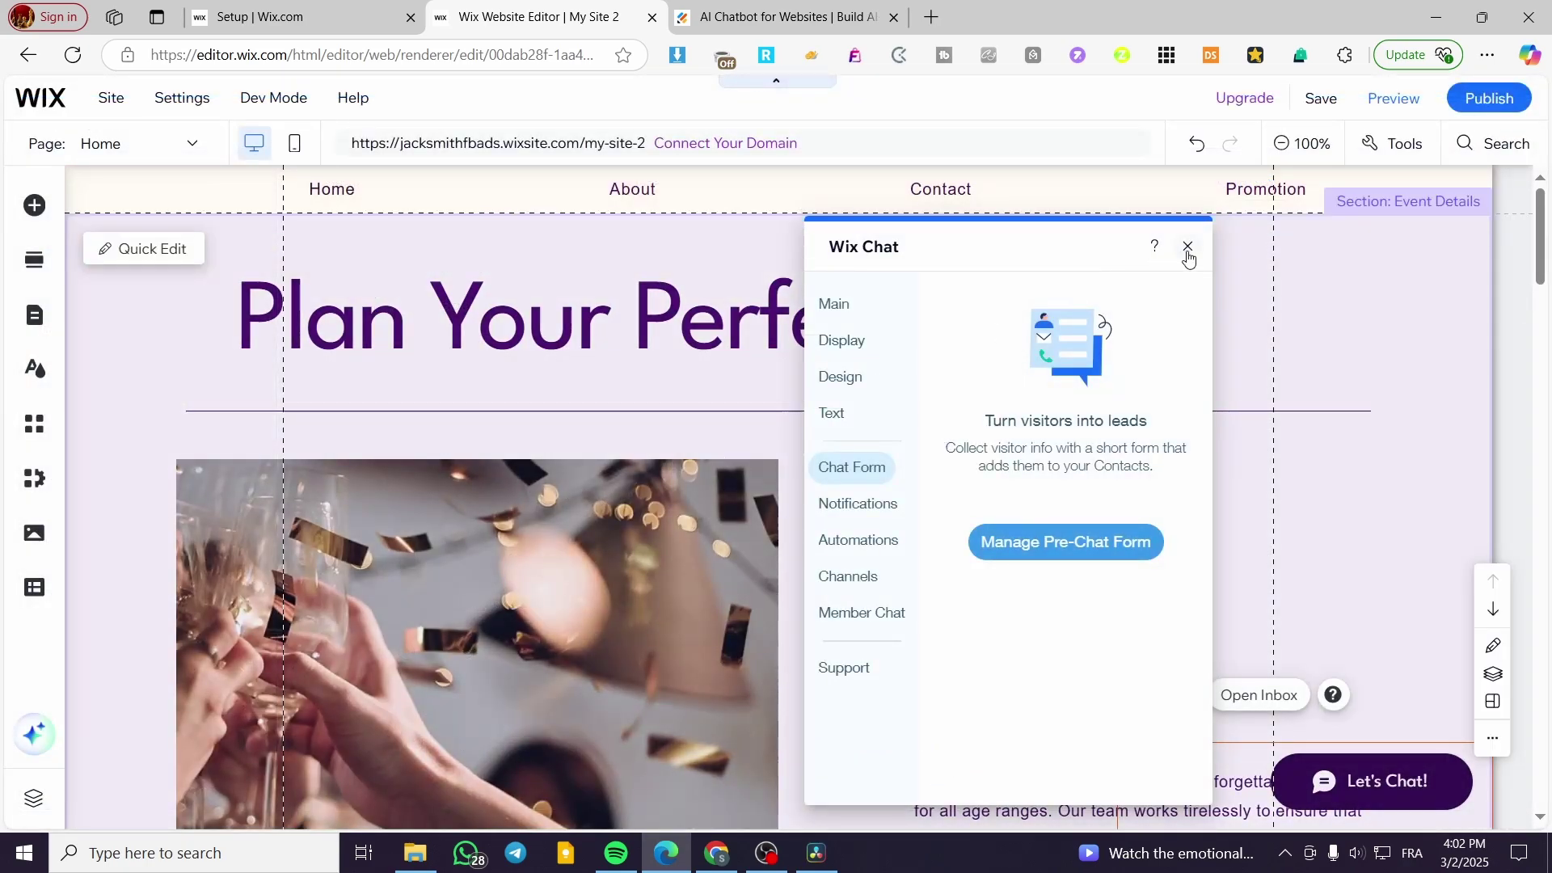
left_click(1186, 259)
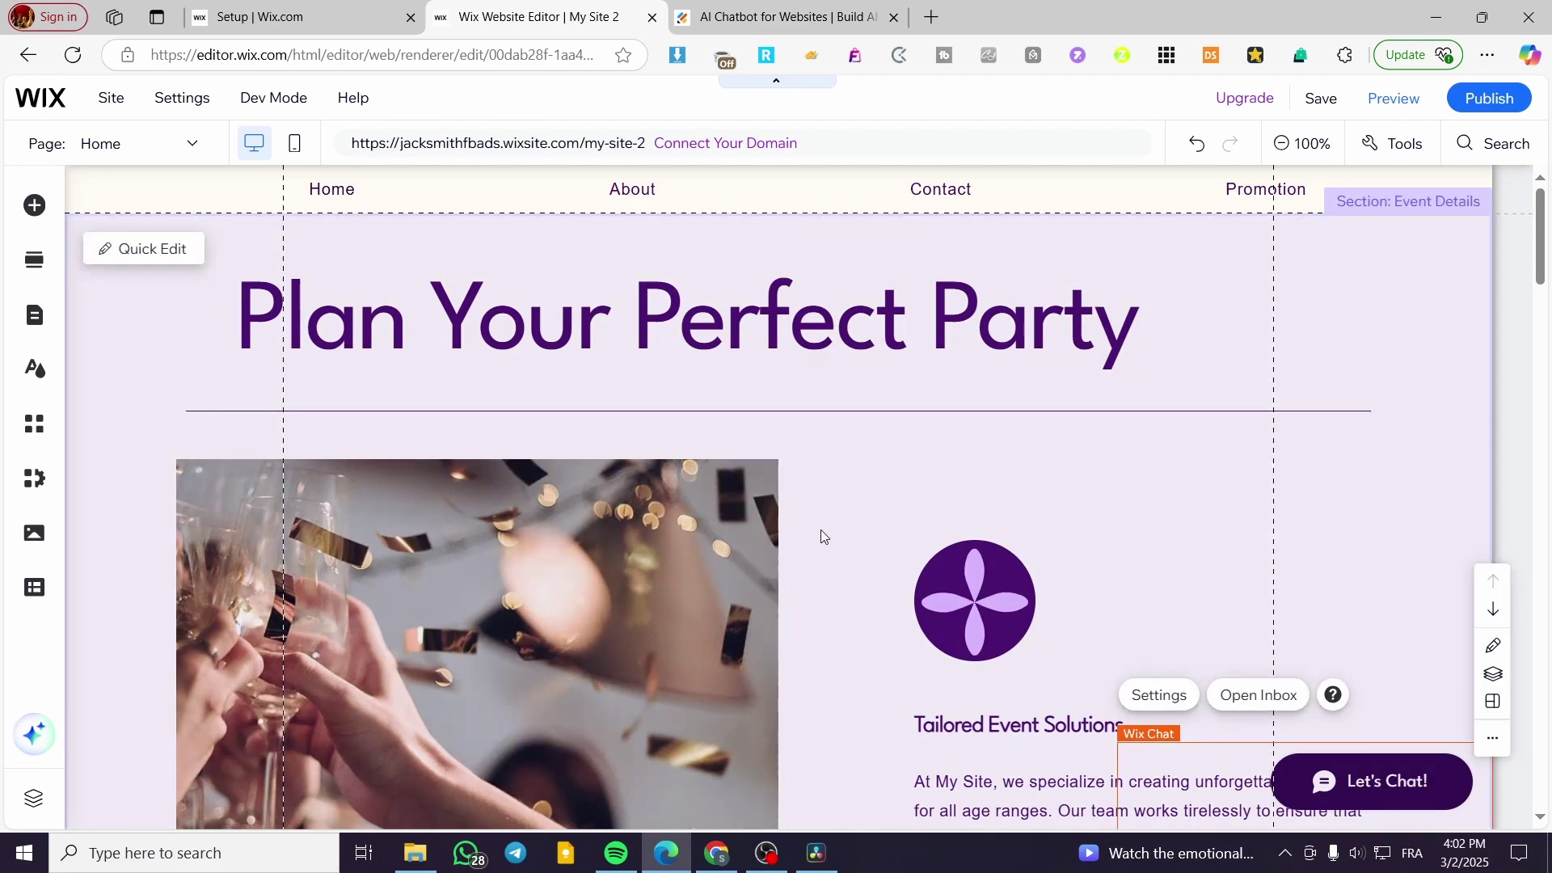
Step: Check how the Let's Chat! button sits on the Home page along its length
scroll(1302, 678, "down", 4)
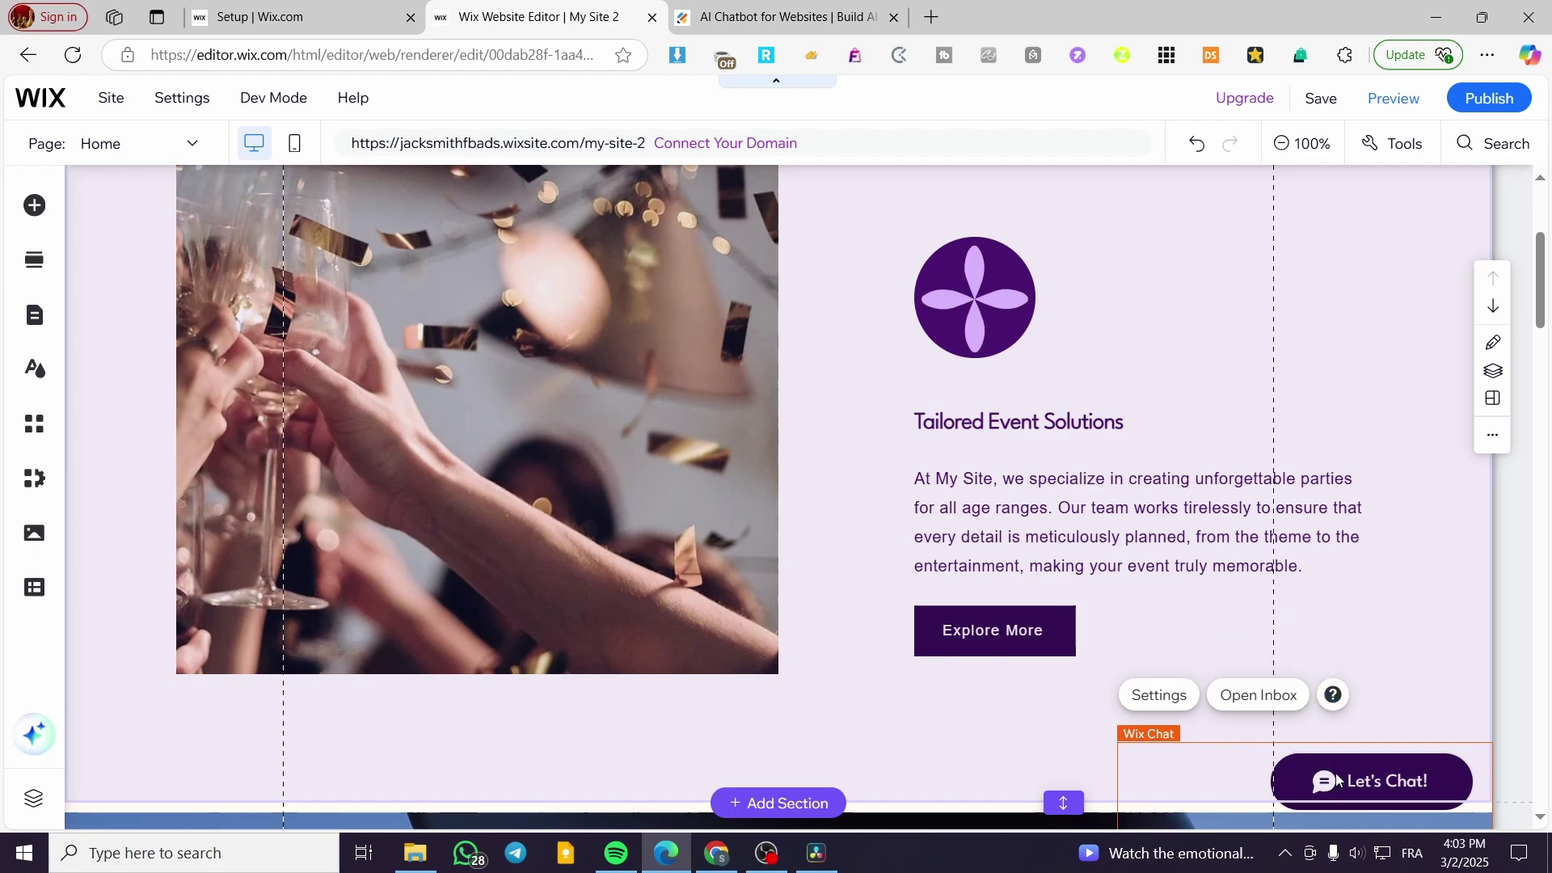
scroll(1298, 715, "down", 1)
scroll(1009, 676, "up", 5)
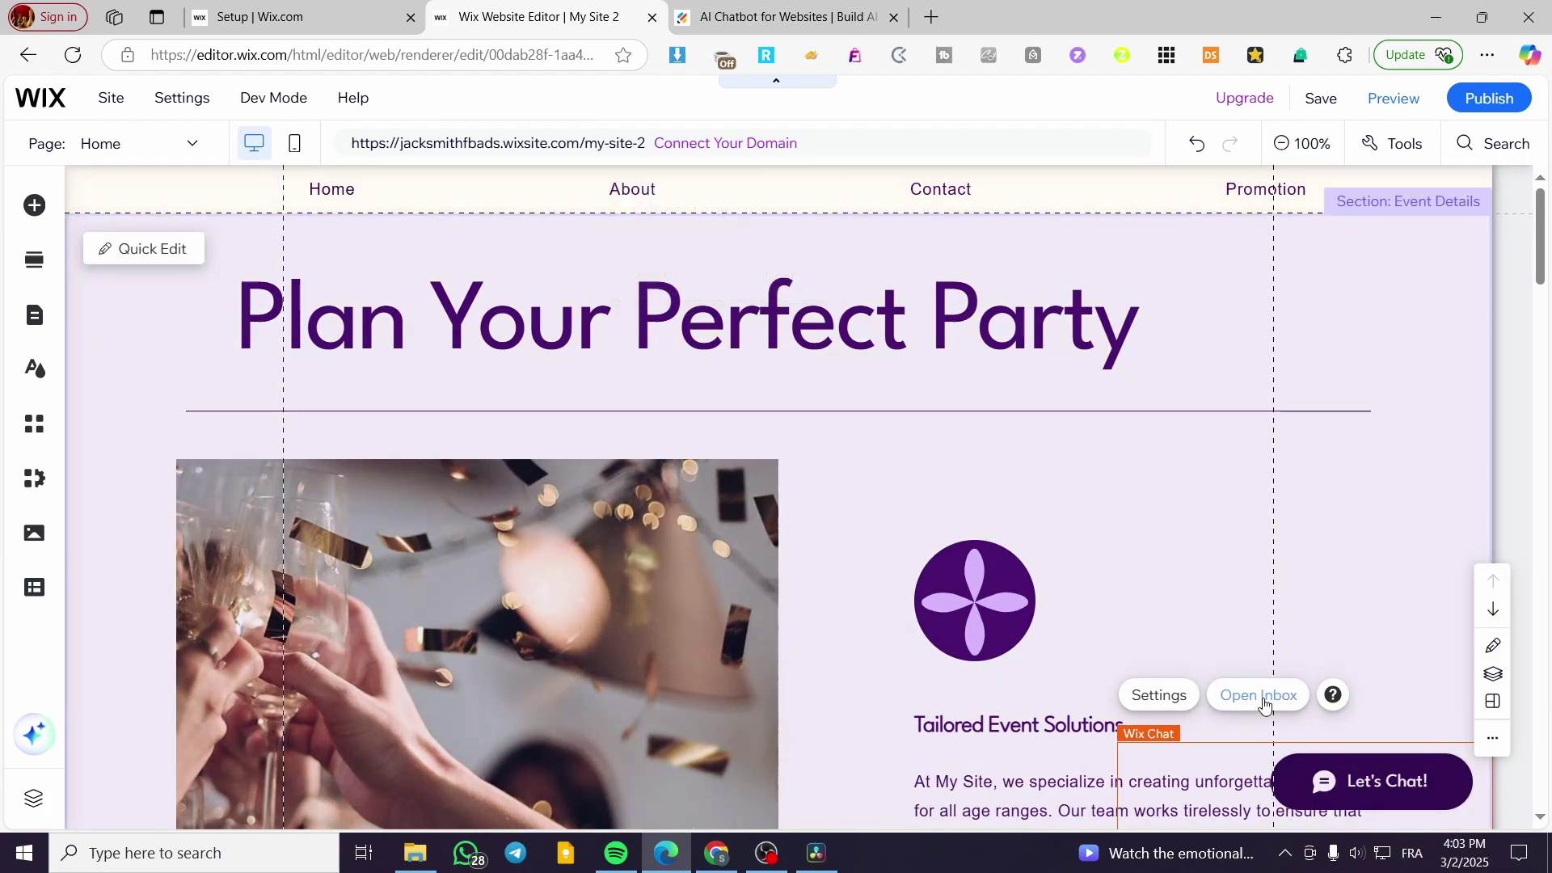
right_click(1406, 784)
left_click(1407, 784)
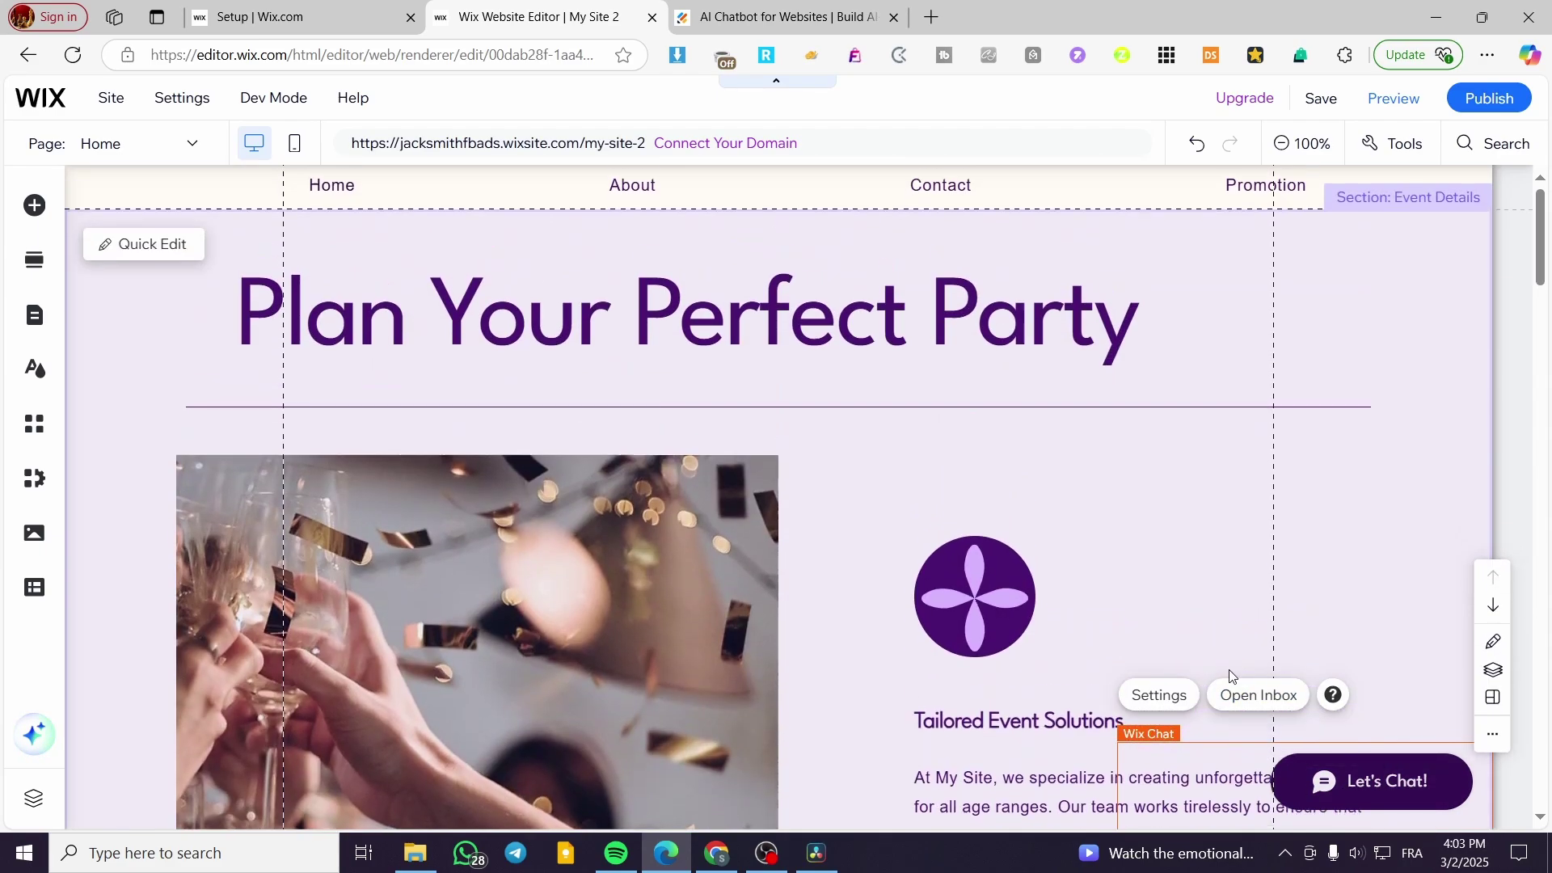
Step: Add a blank section directly below the Event Details section and insert an Embed HTML element in it
scroll(1098, 678, "down", 9)
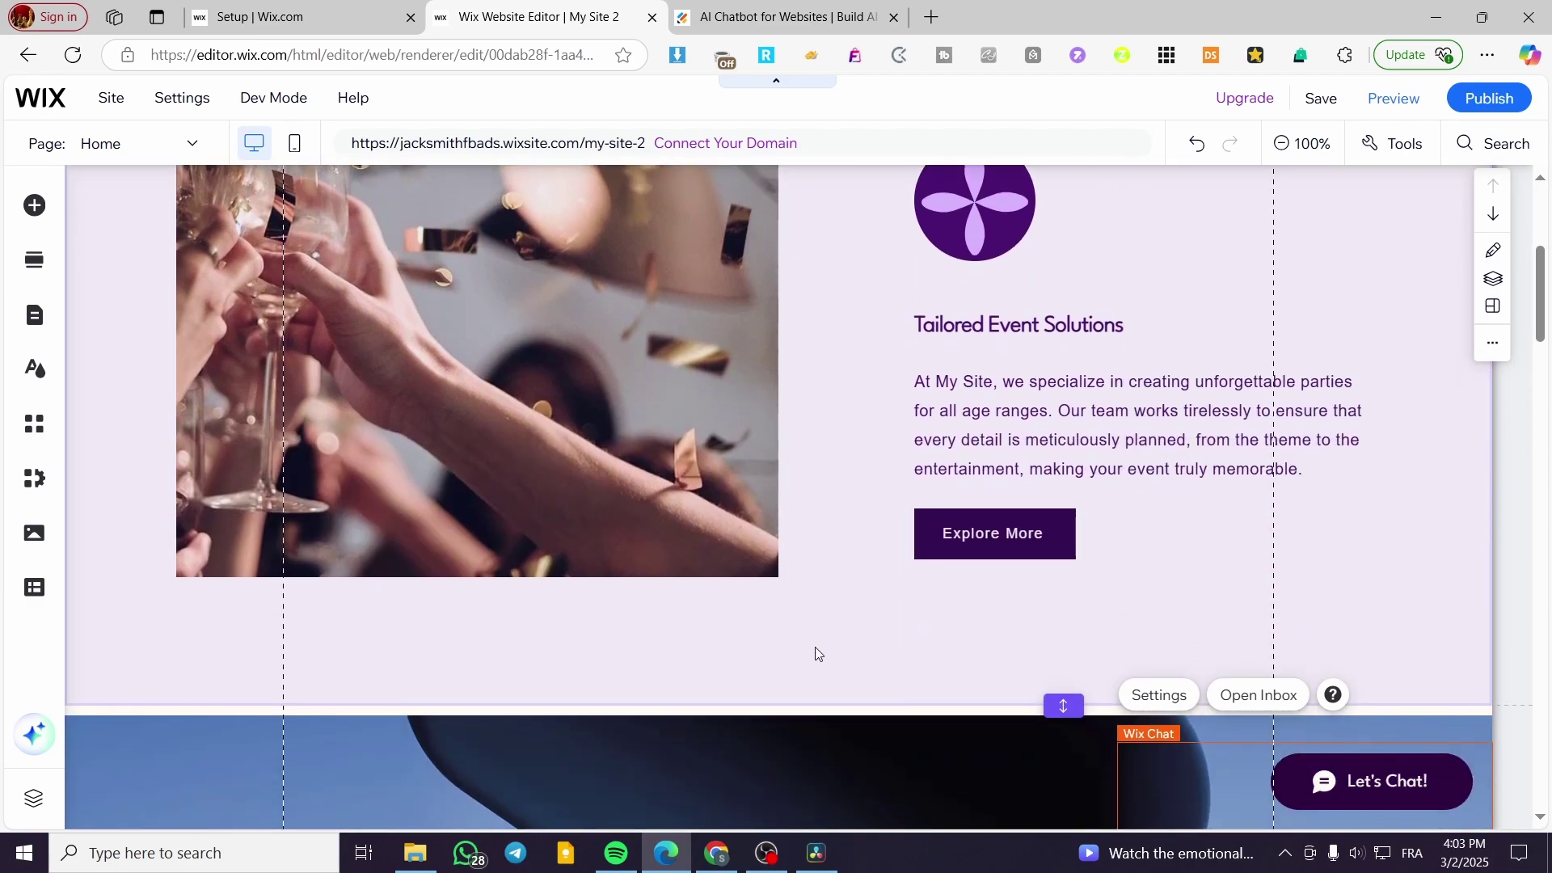
left_click(833, 402)
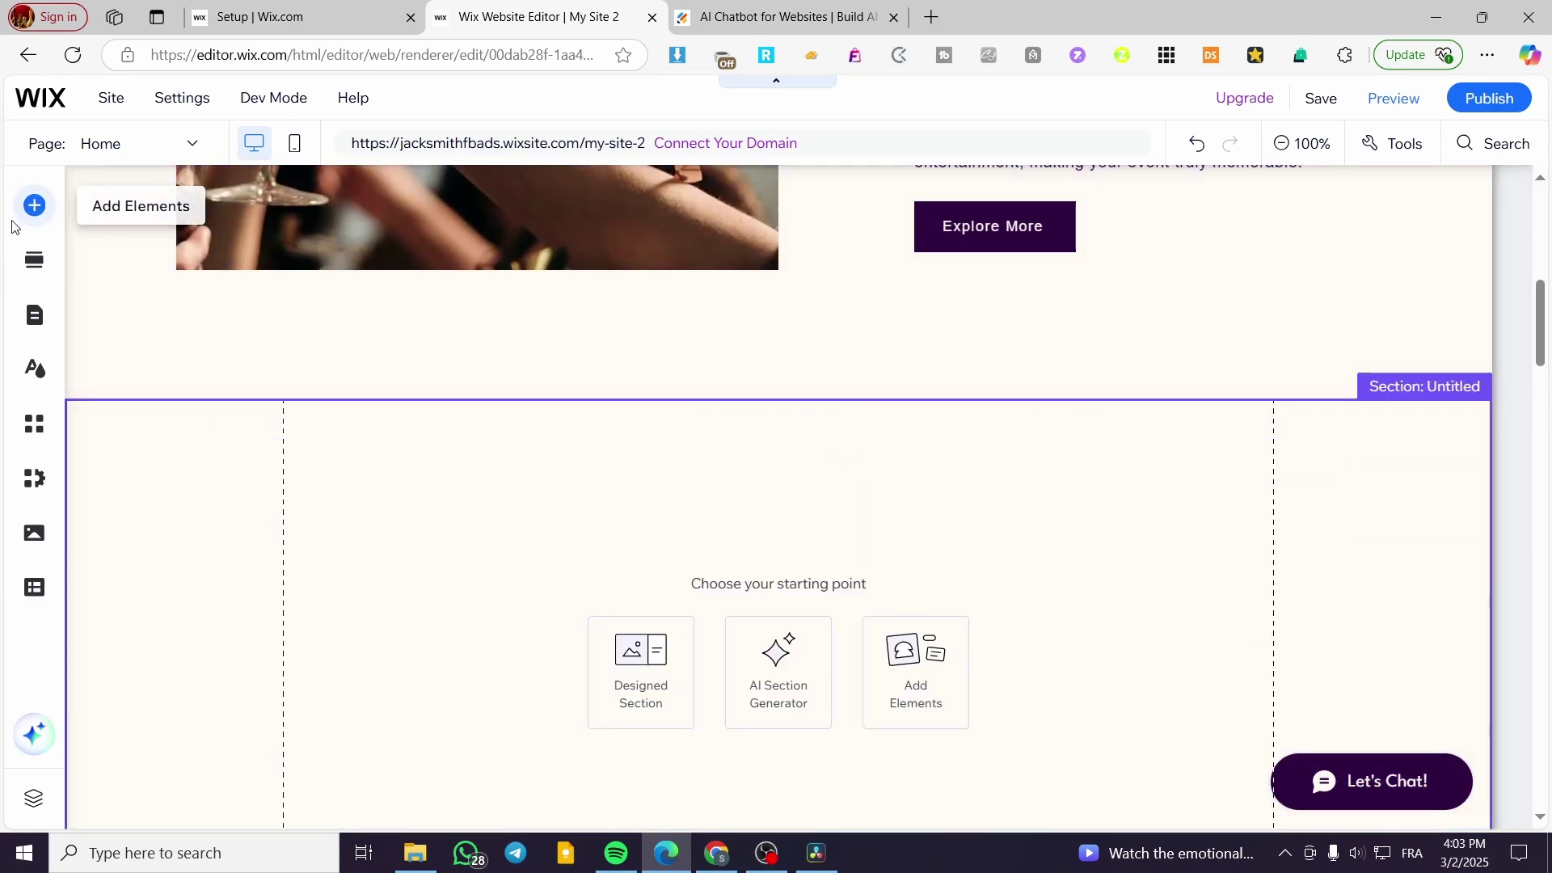
left_click(35, 206)
left_click(116, 380)
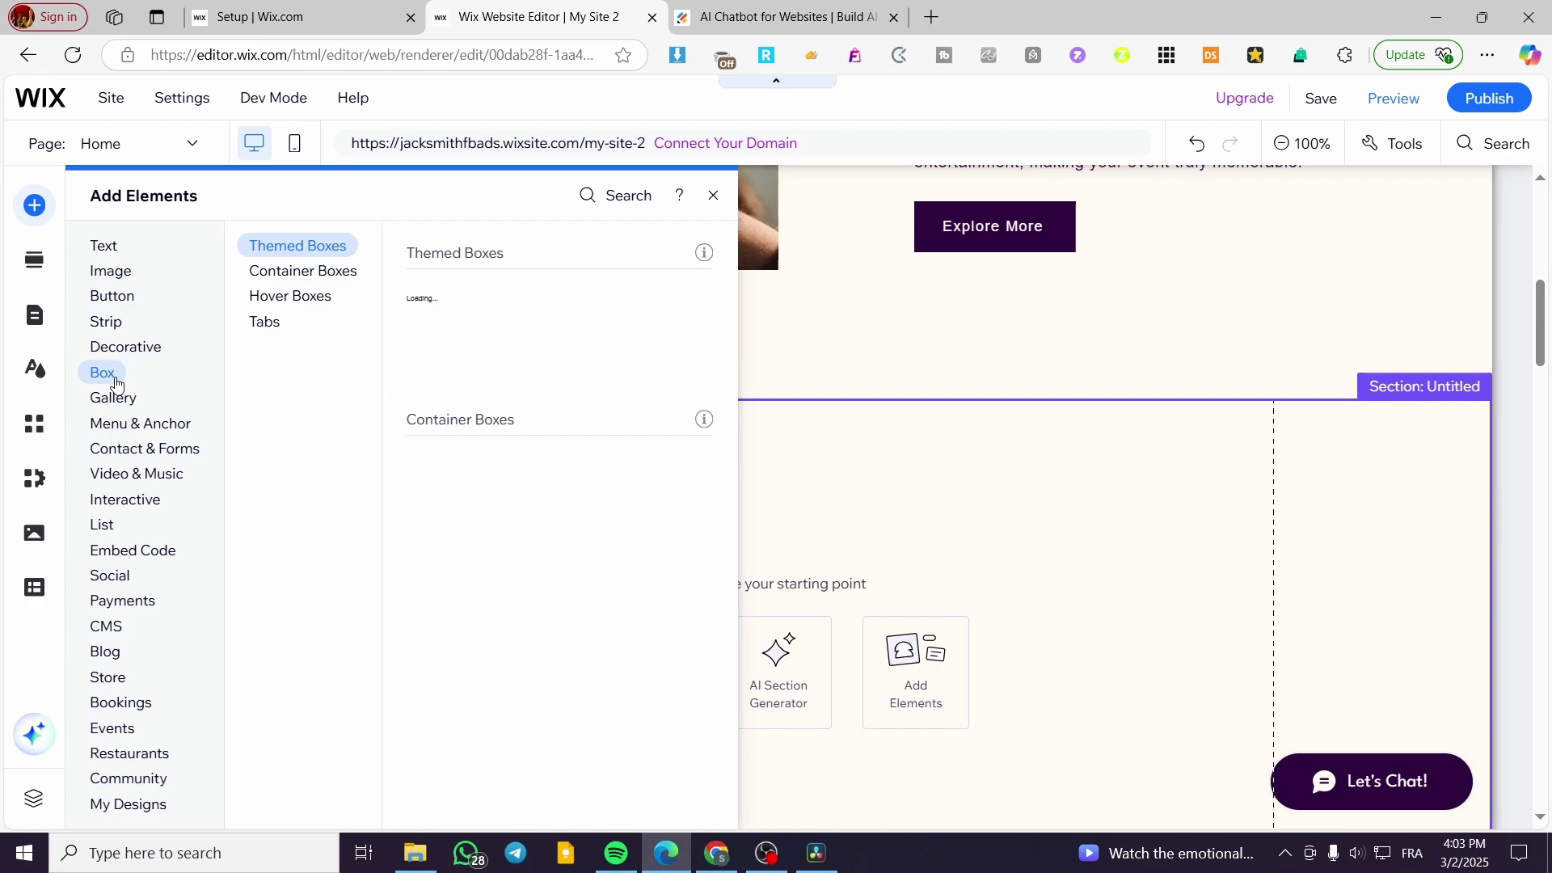
left_click(121, 548)
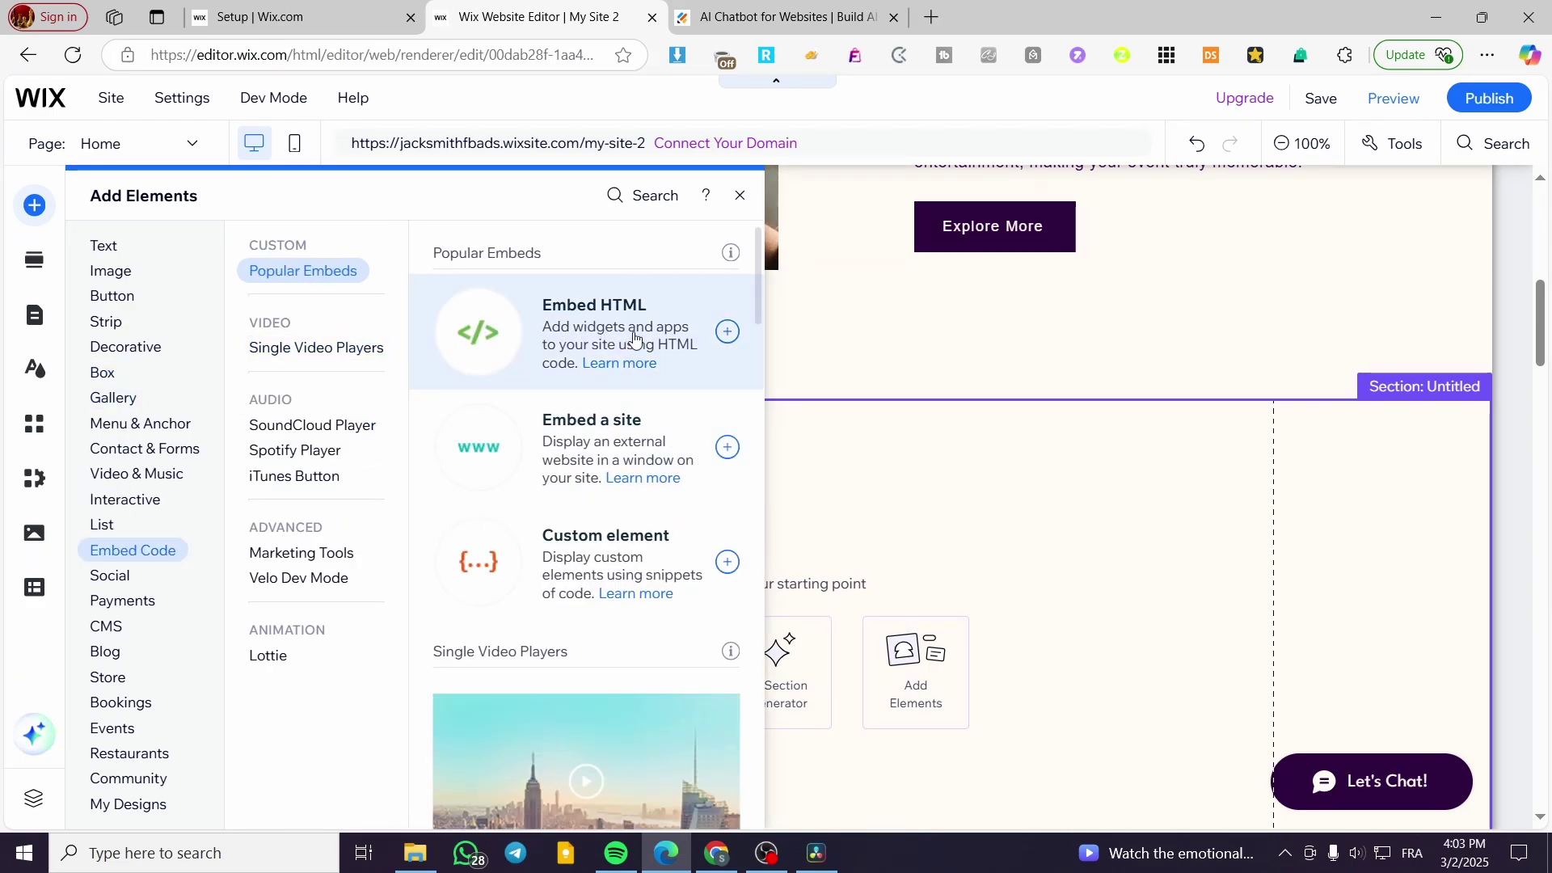
left_click(691, 356)
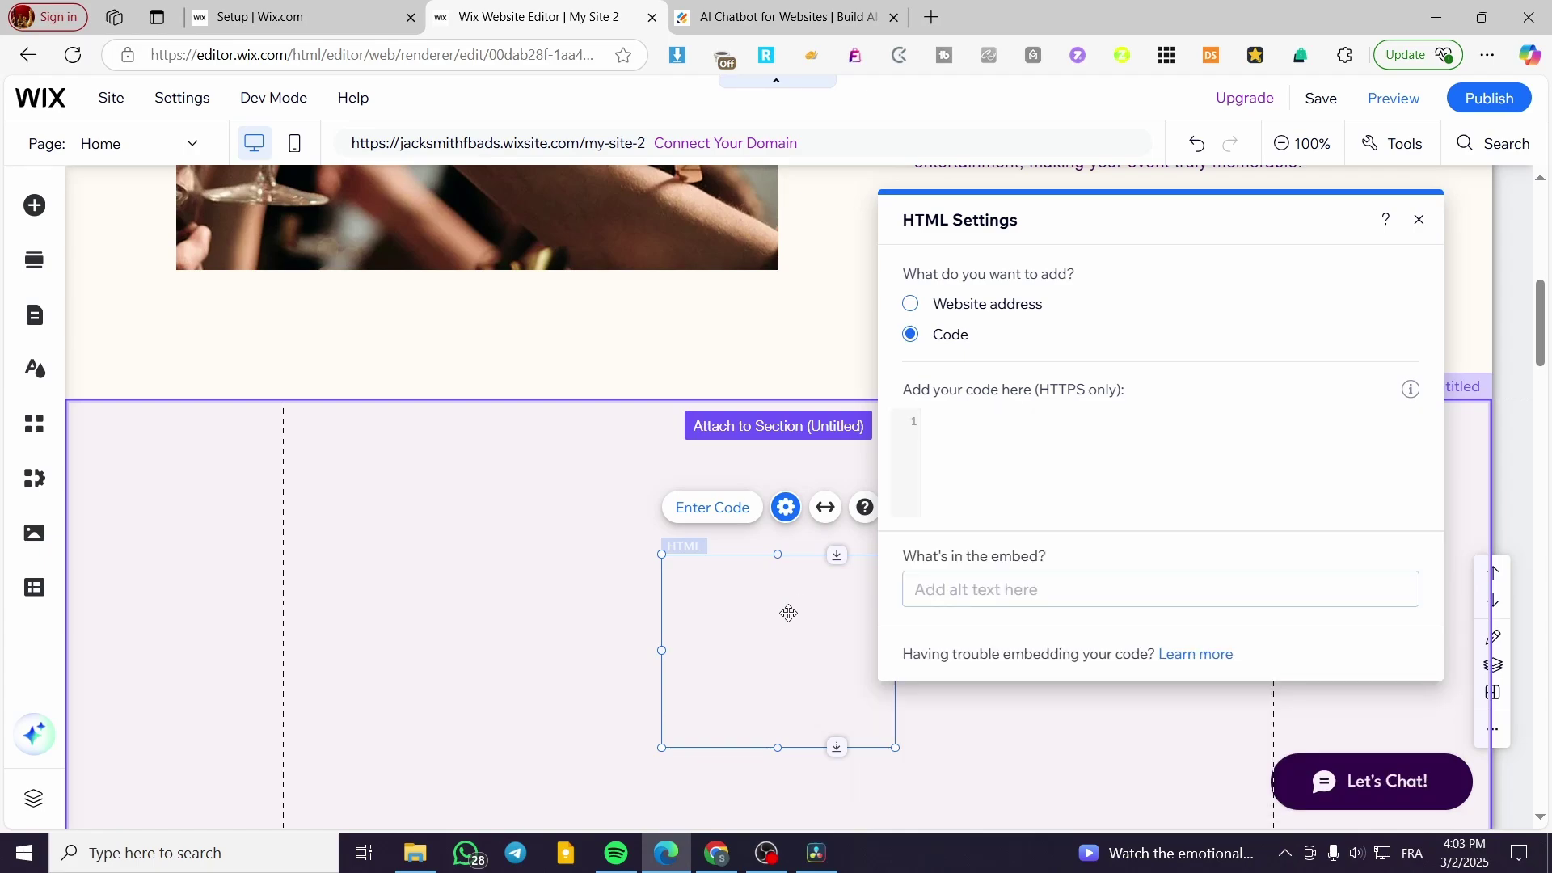
Step: Move the HTML element to the new section's right edge, above the Let's Chat! button, and open its code settings
left_click(1420, 220)
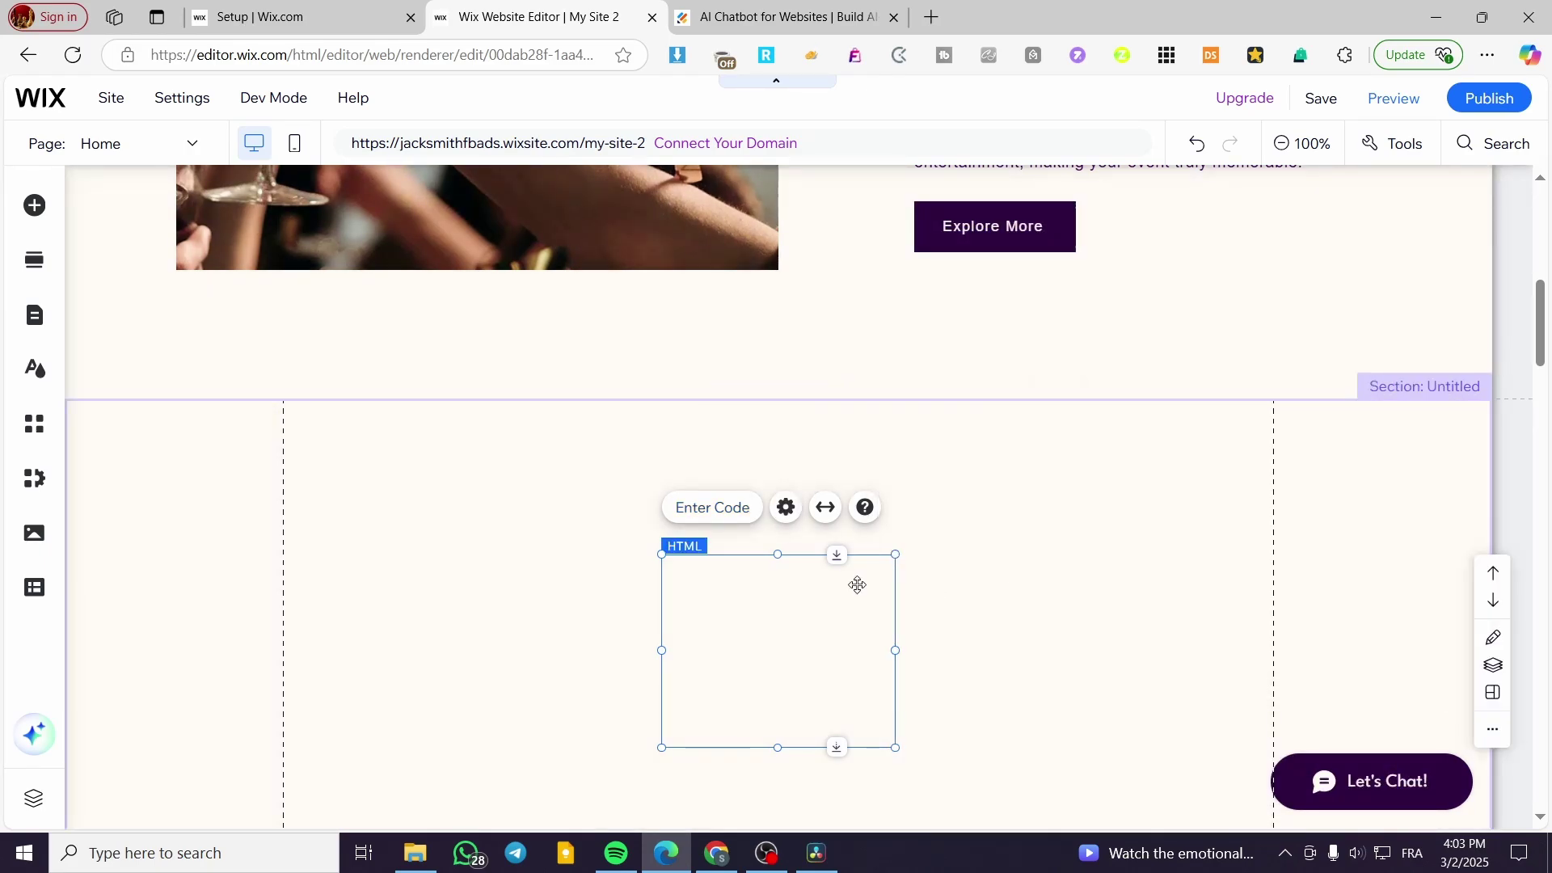
left_click_drag(855, 582, 1341, 614)
left_click(1334, 508)
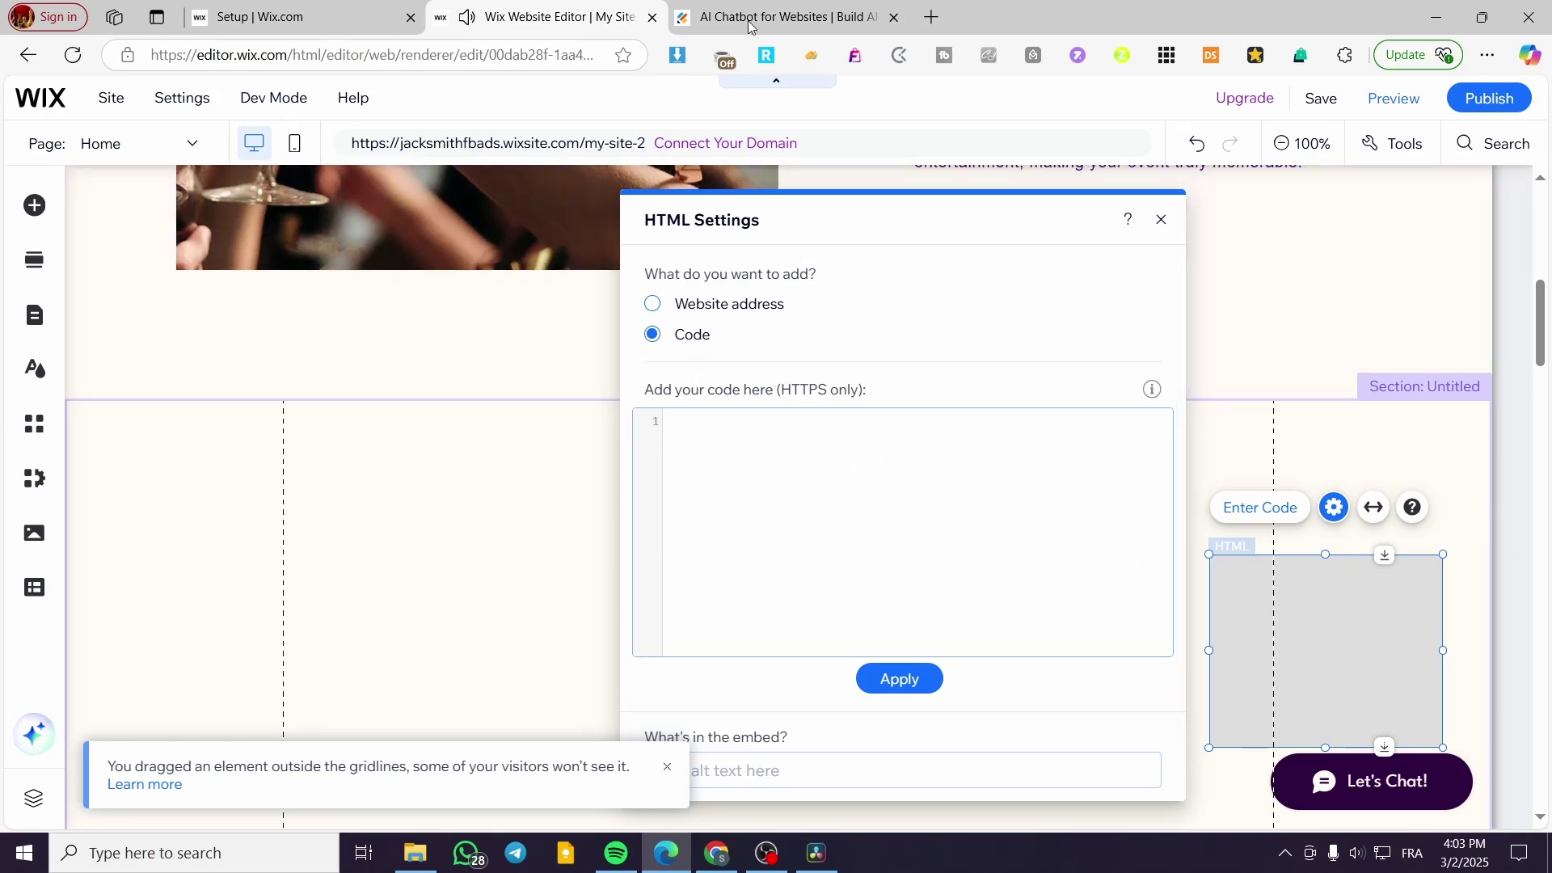
Step: Switch to the Jotform AI Chatbot page and start building an AI chatbot
key("ctrl+Tab")
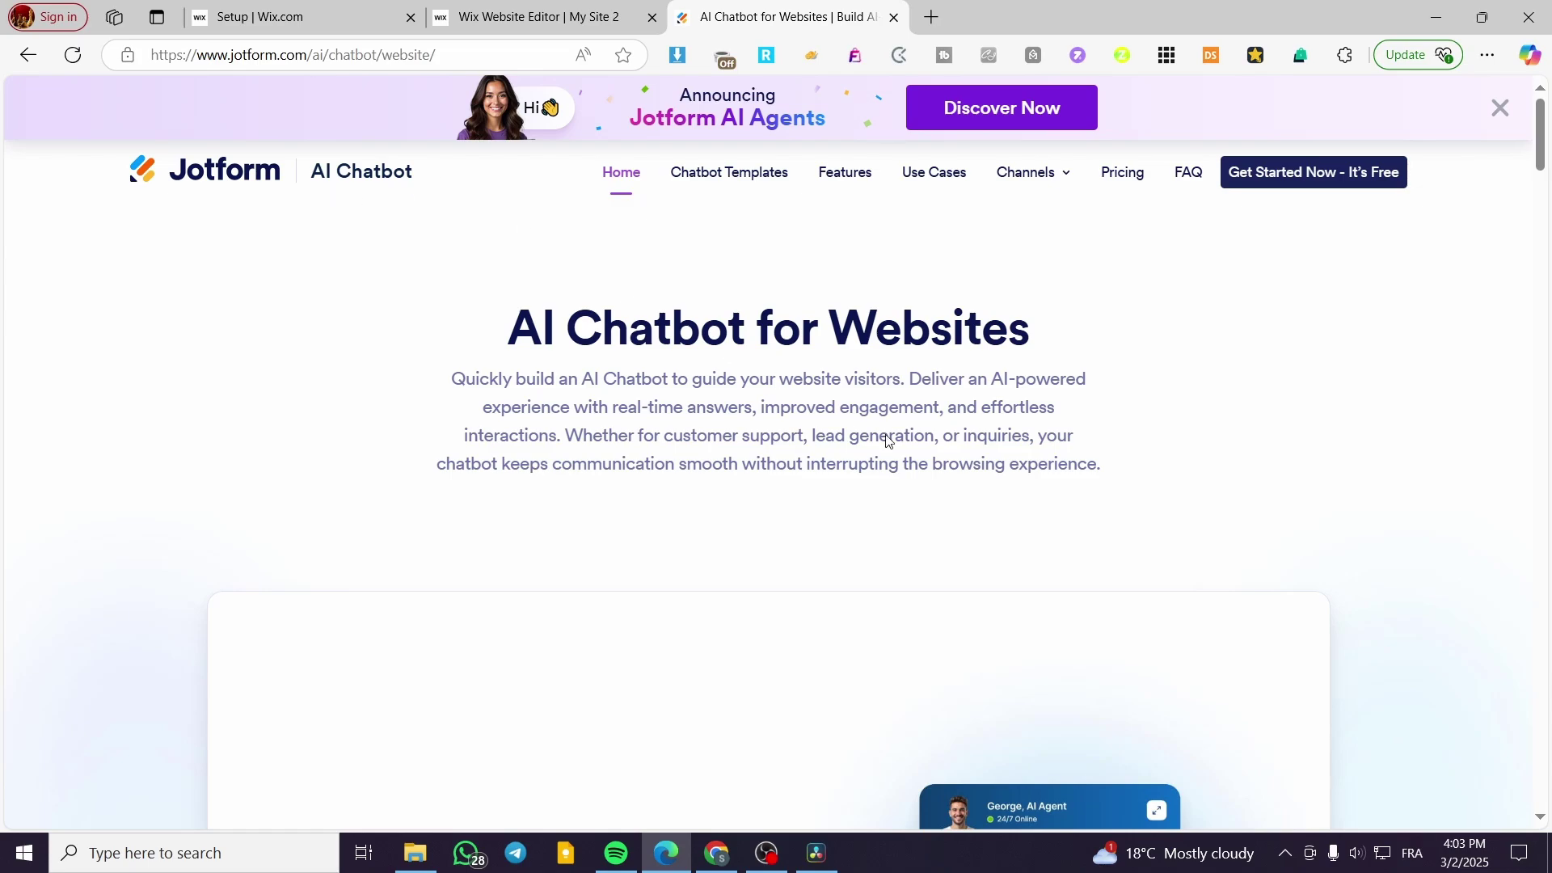
scroll(955, 455, "down", 5)
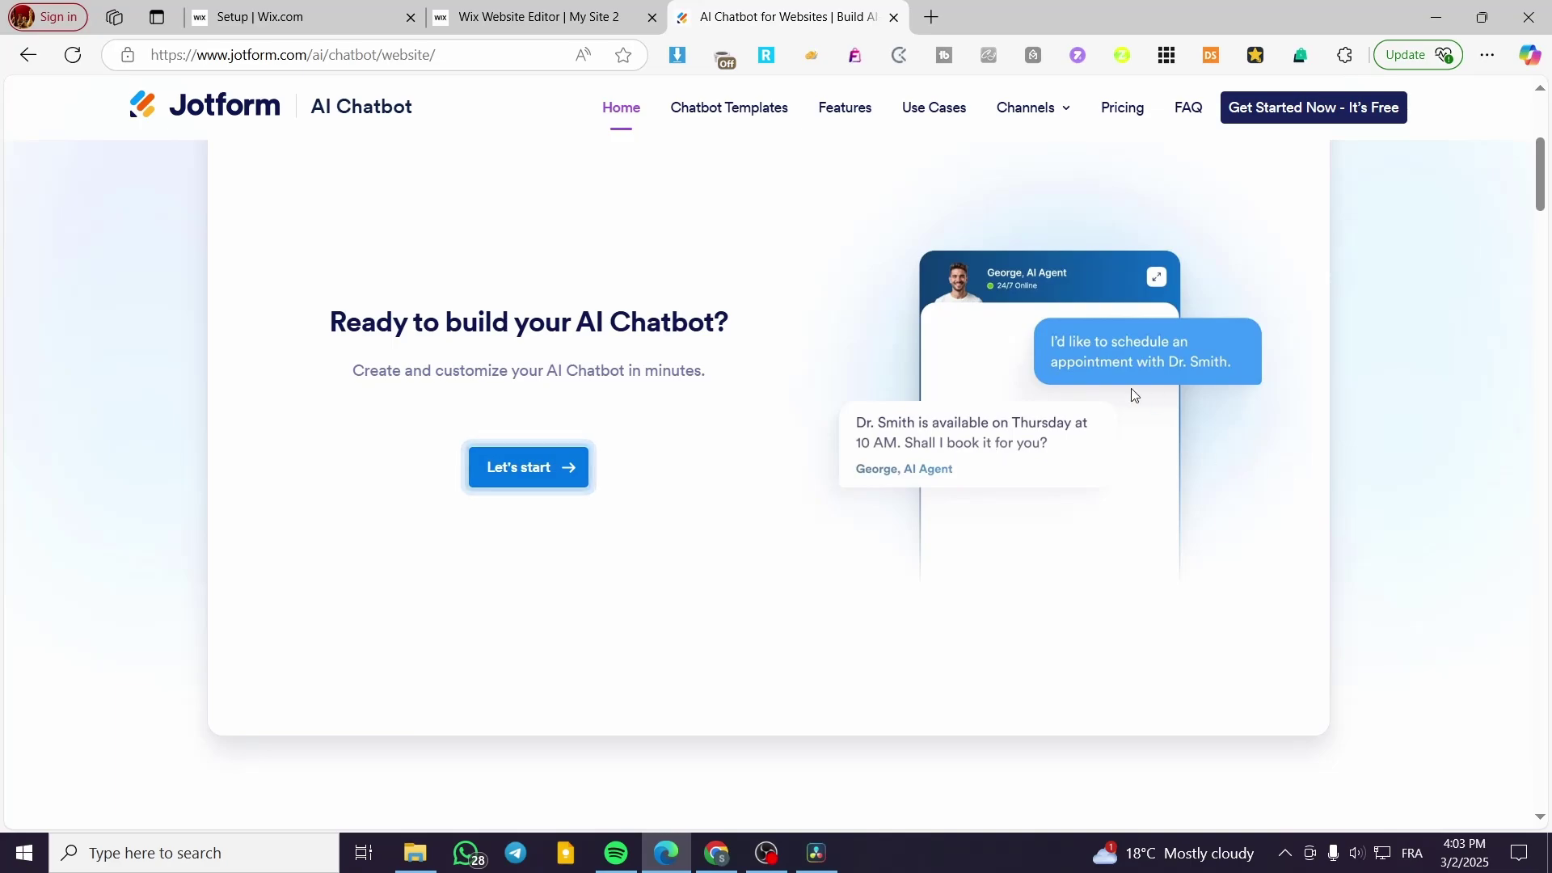
scroll(1128, 465, "up", 2)
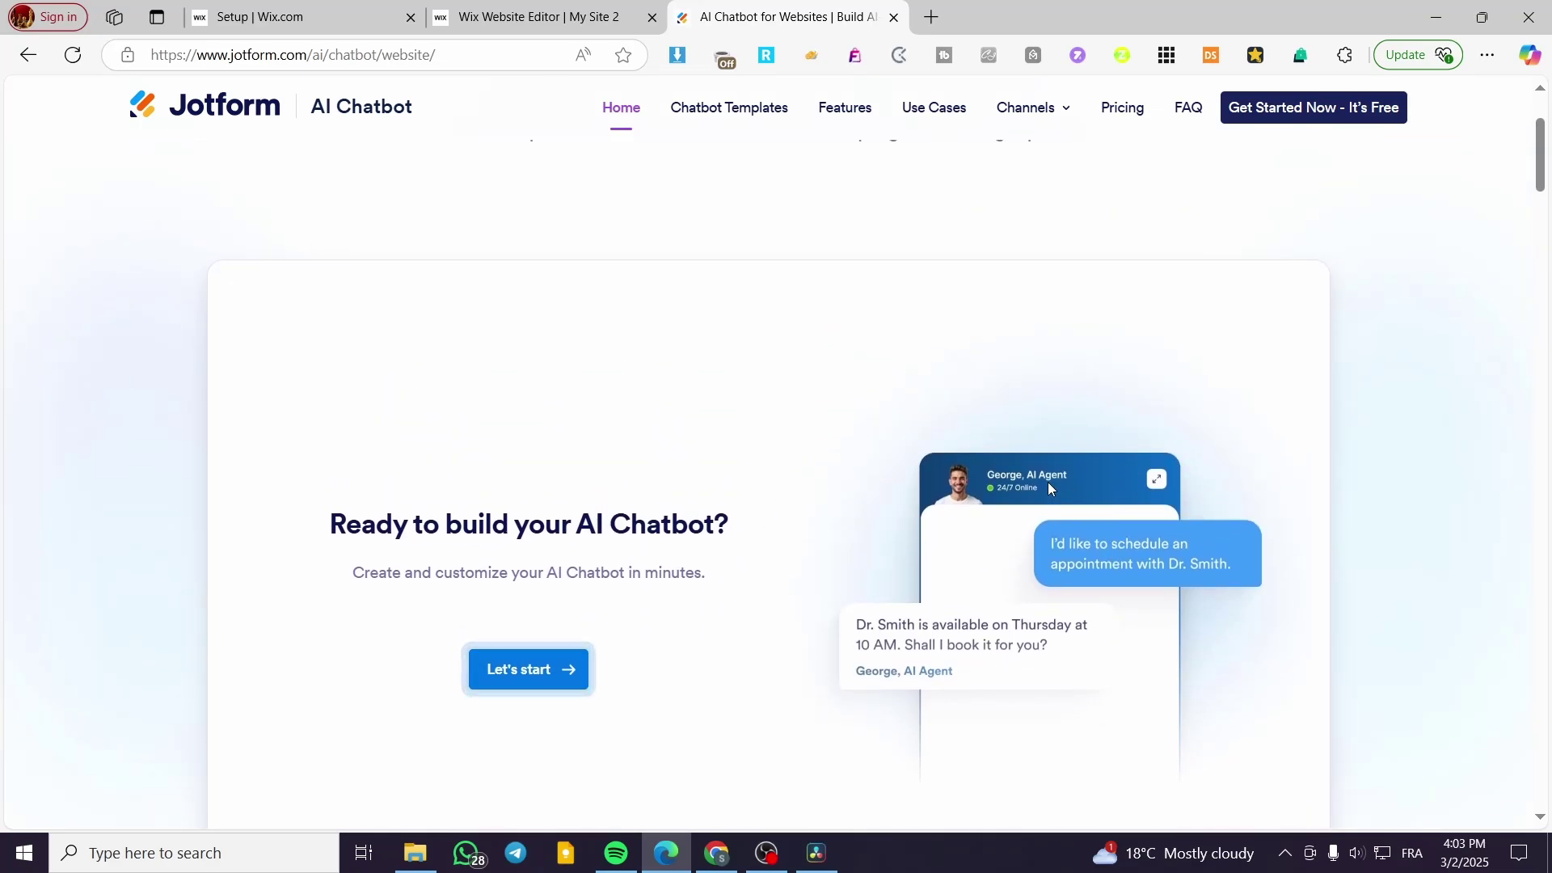
left_click(533, 669)
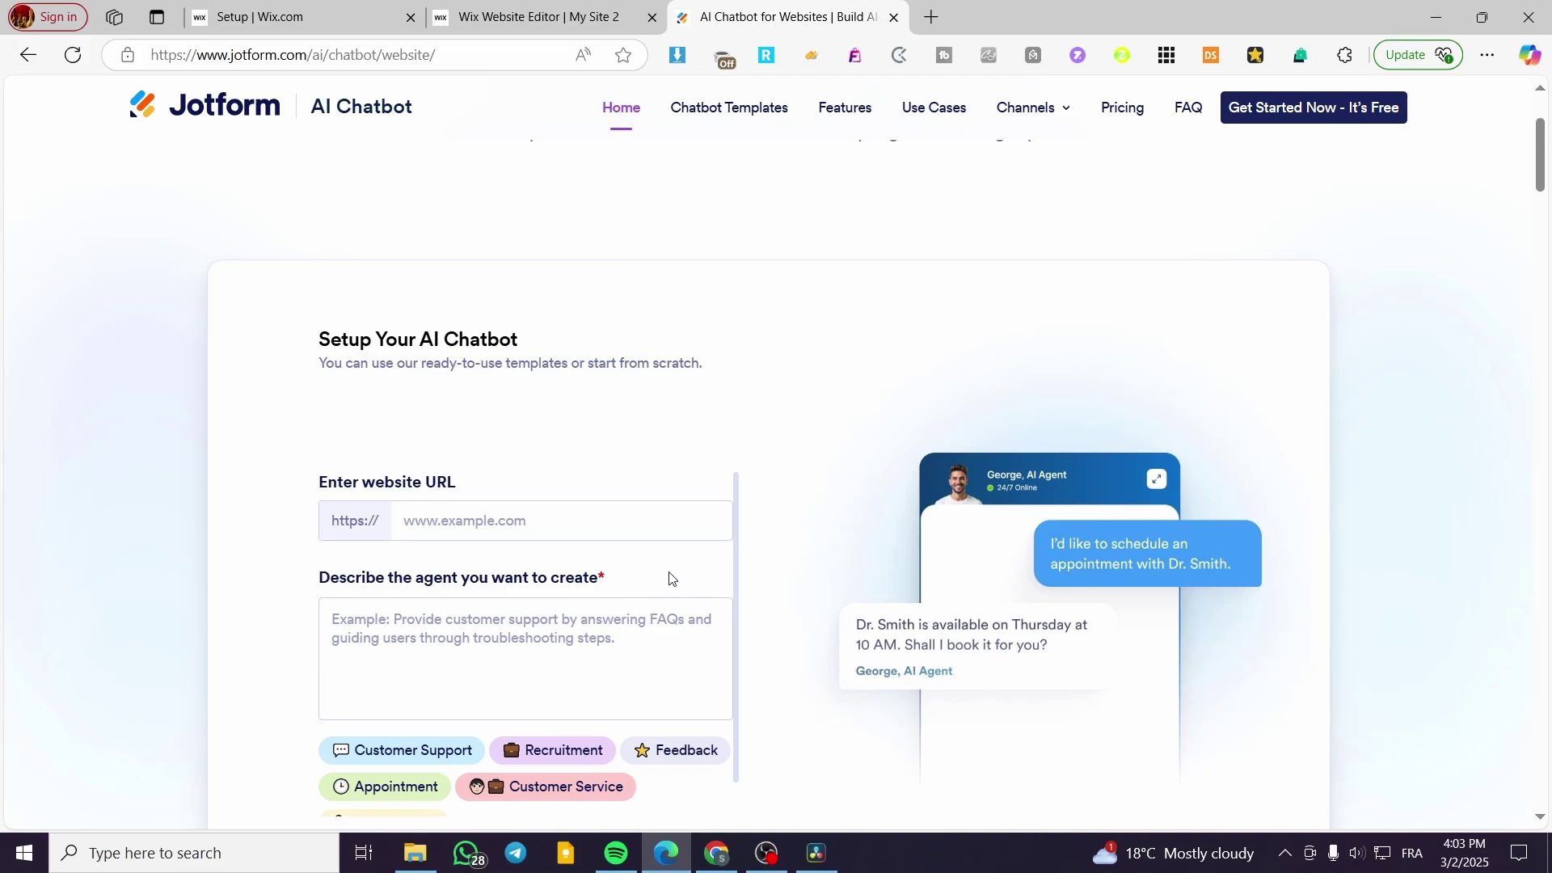
Step: Describe the agent as "answering customers about different shoes brand and details" and create the AI chatbot
scroll(669, 577, "down", 1)
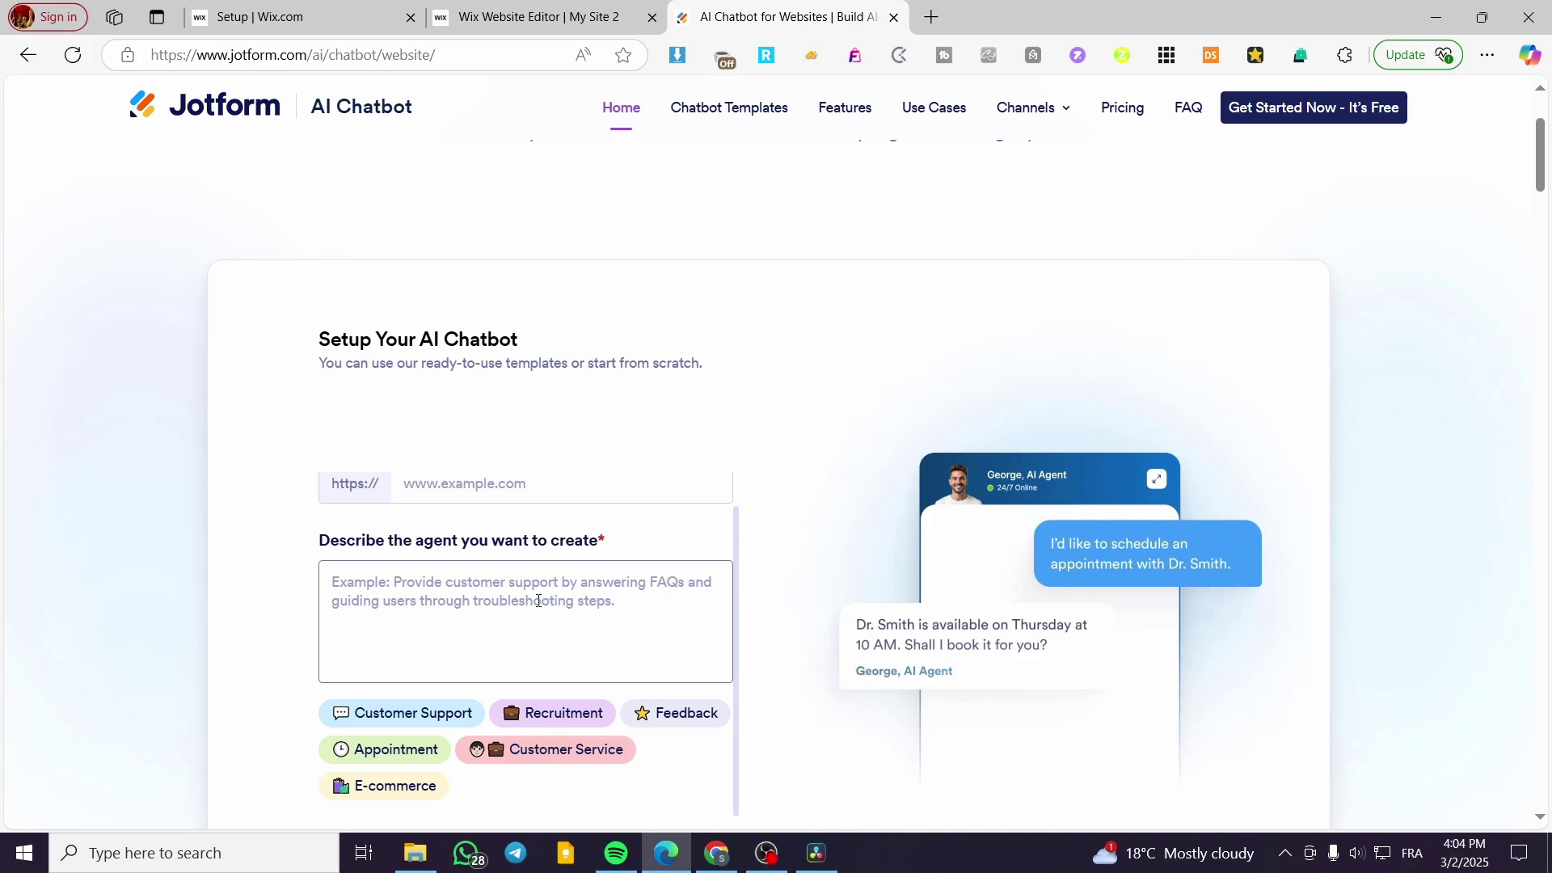
scroll(421, 639, "down", 1)
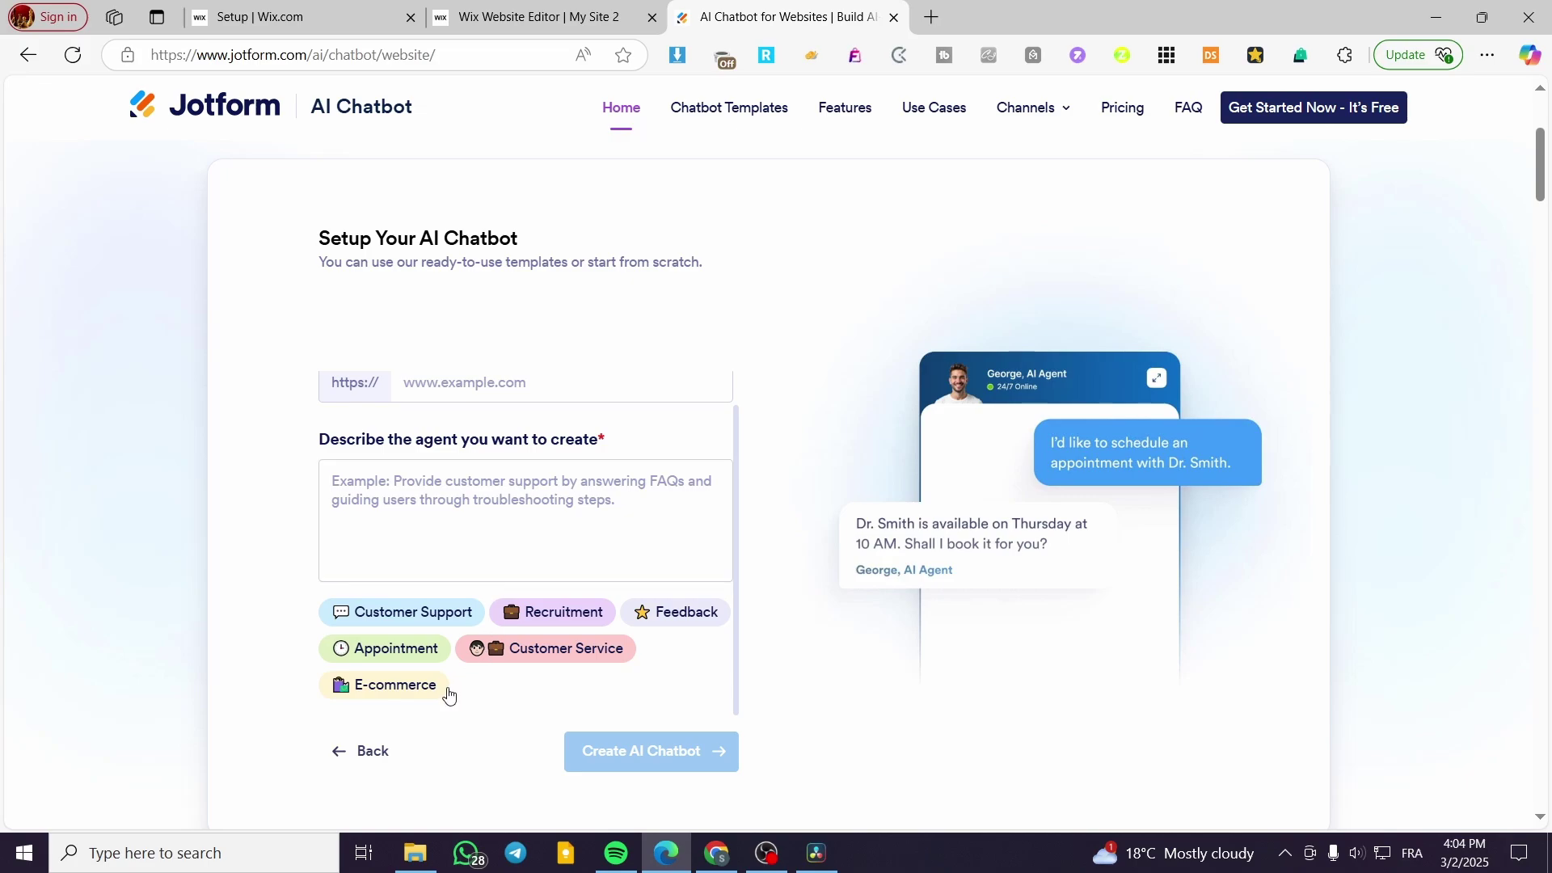
left_click(487, 478)
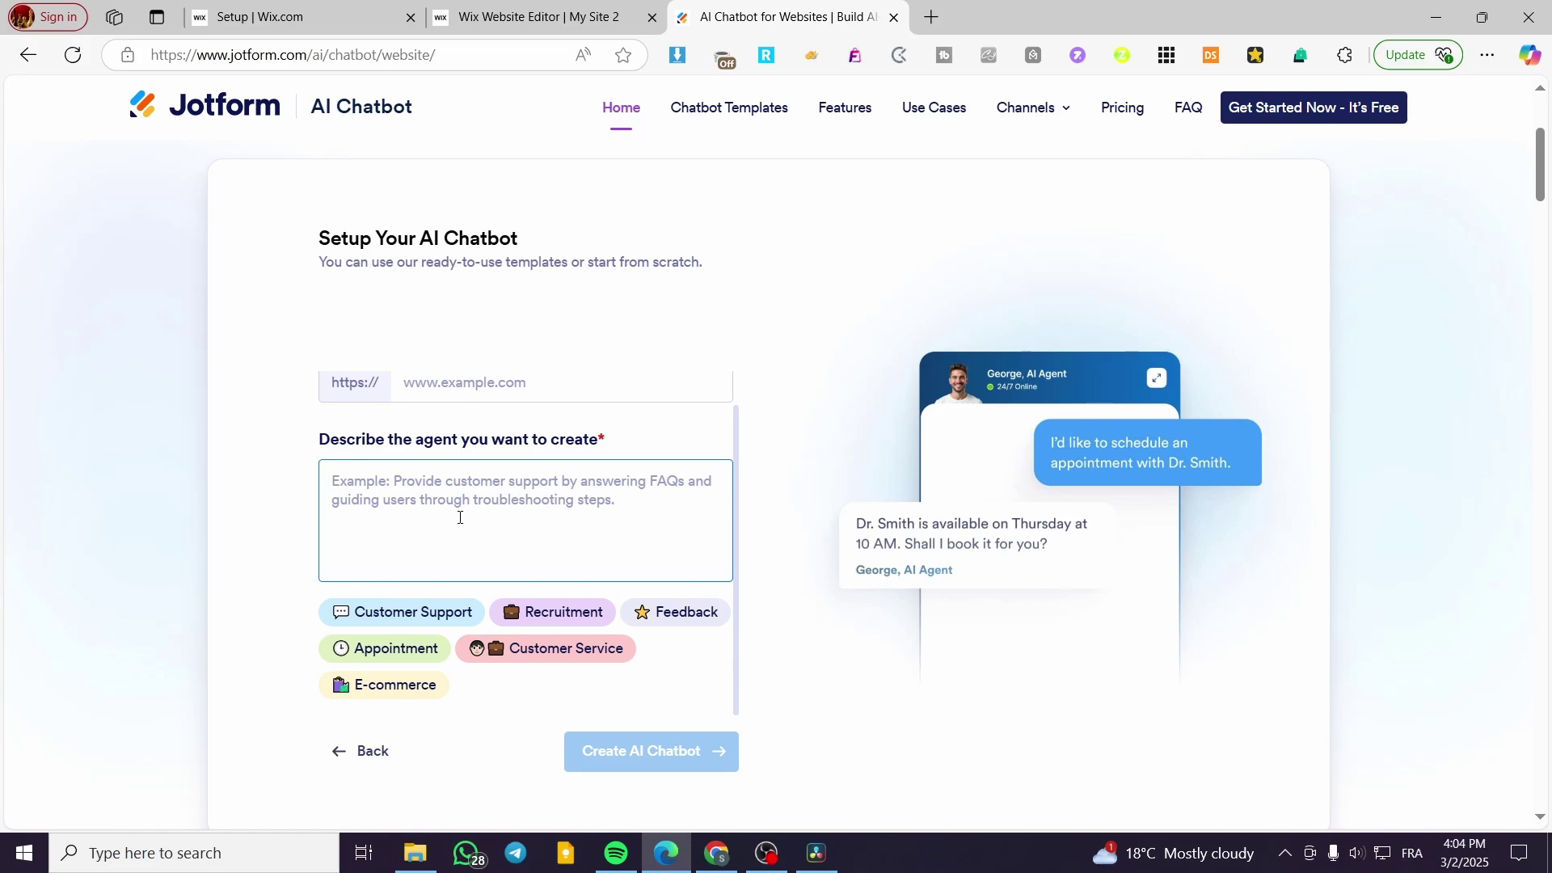
type("pro")
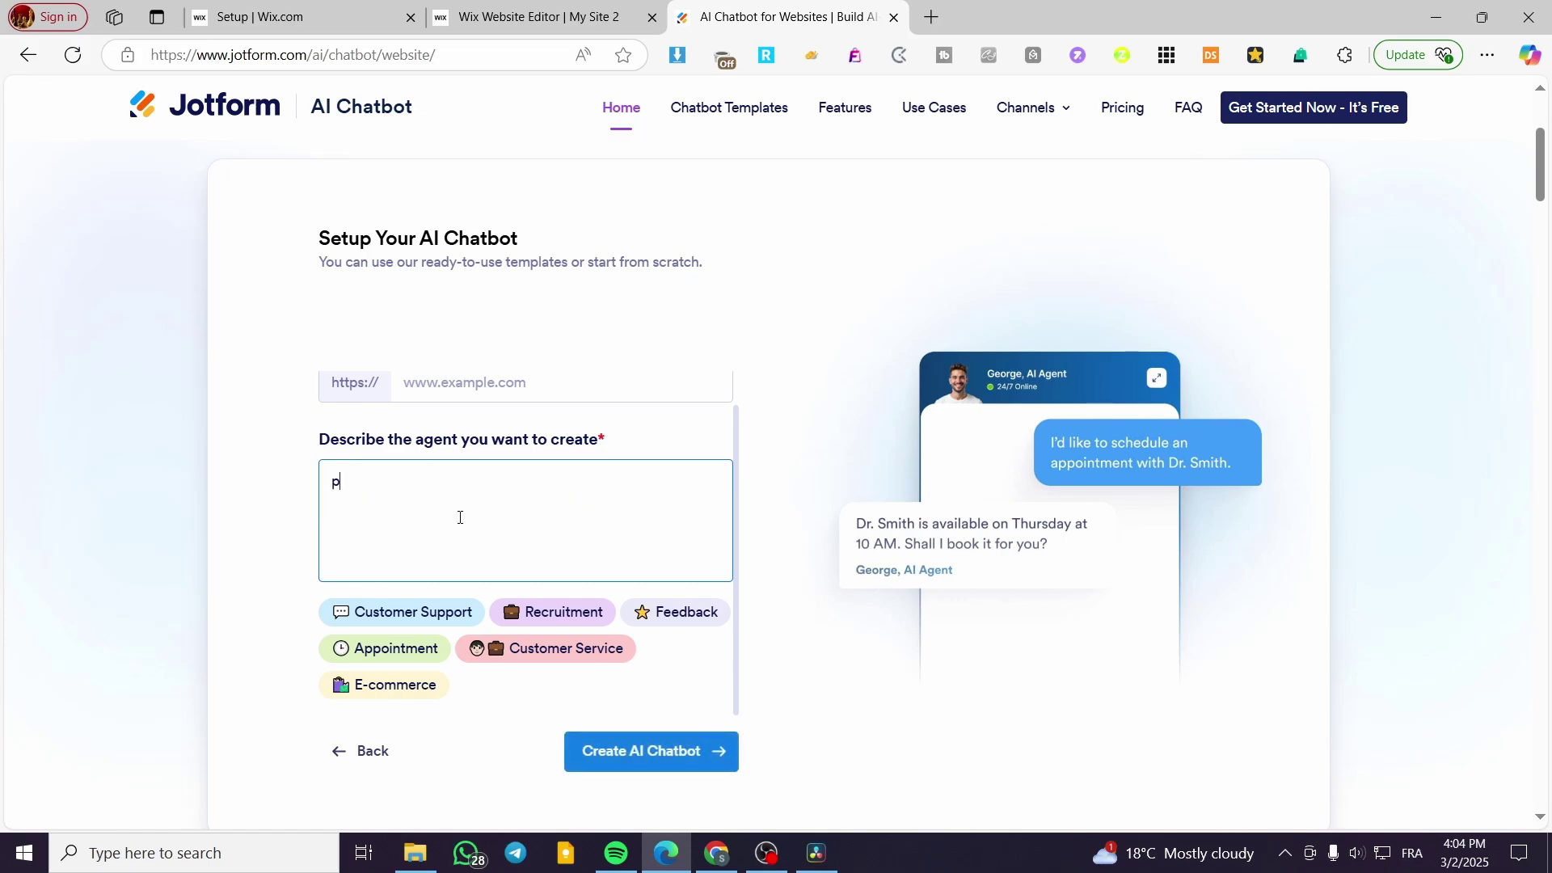
key("BackSpace")
key("BackSpace")
key("BackSpace")
type("a")
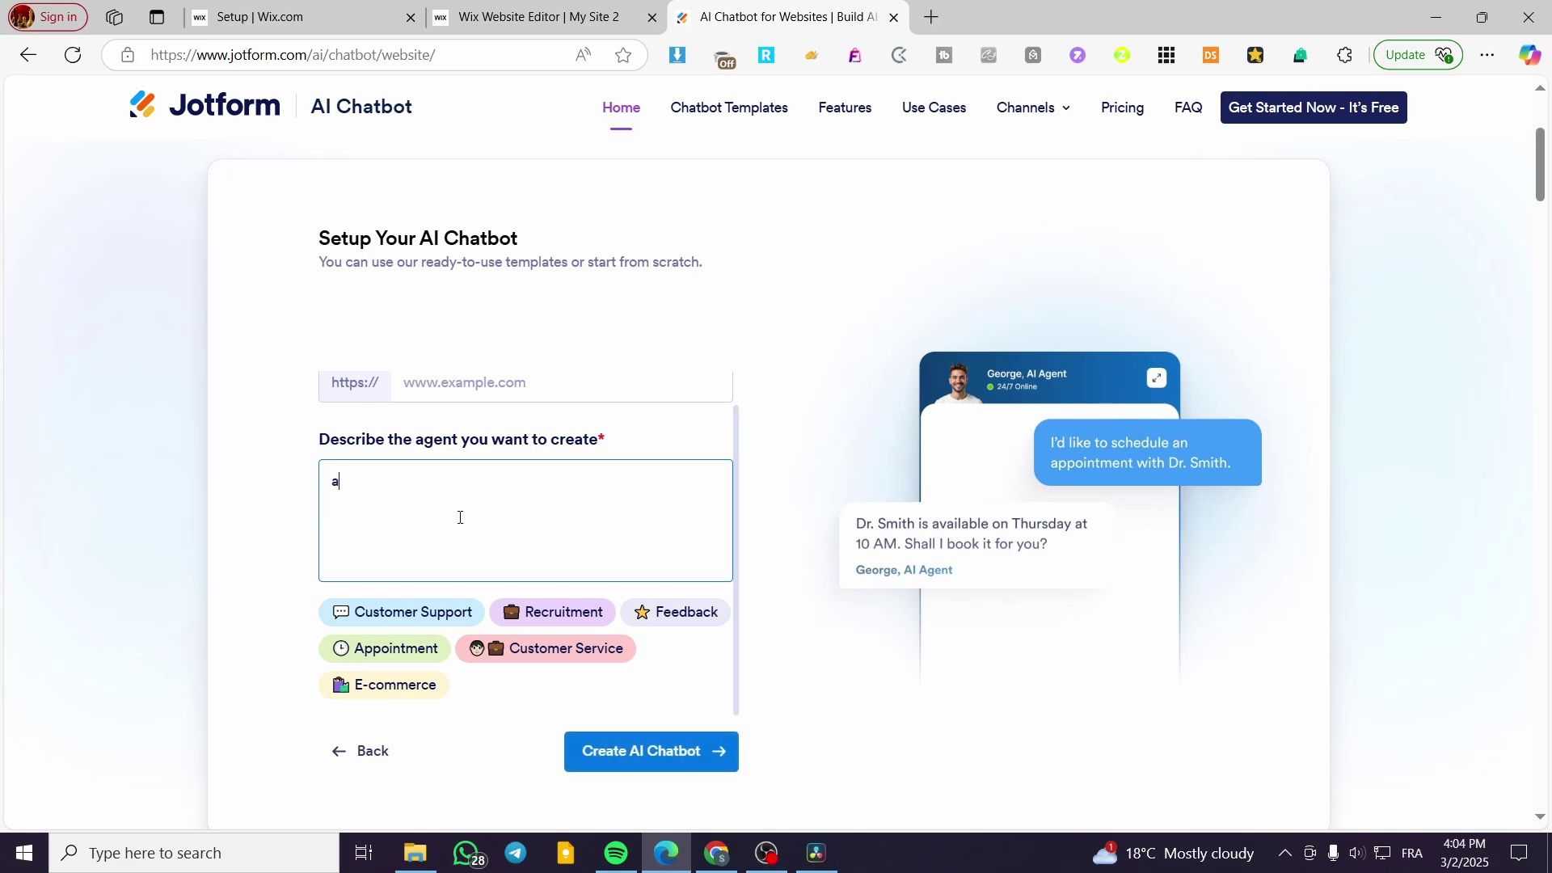
type("nswering customers ")
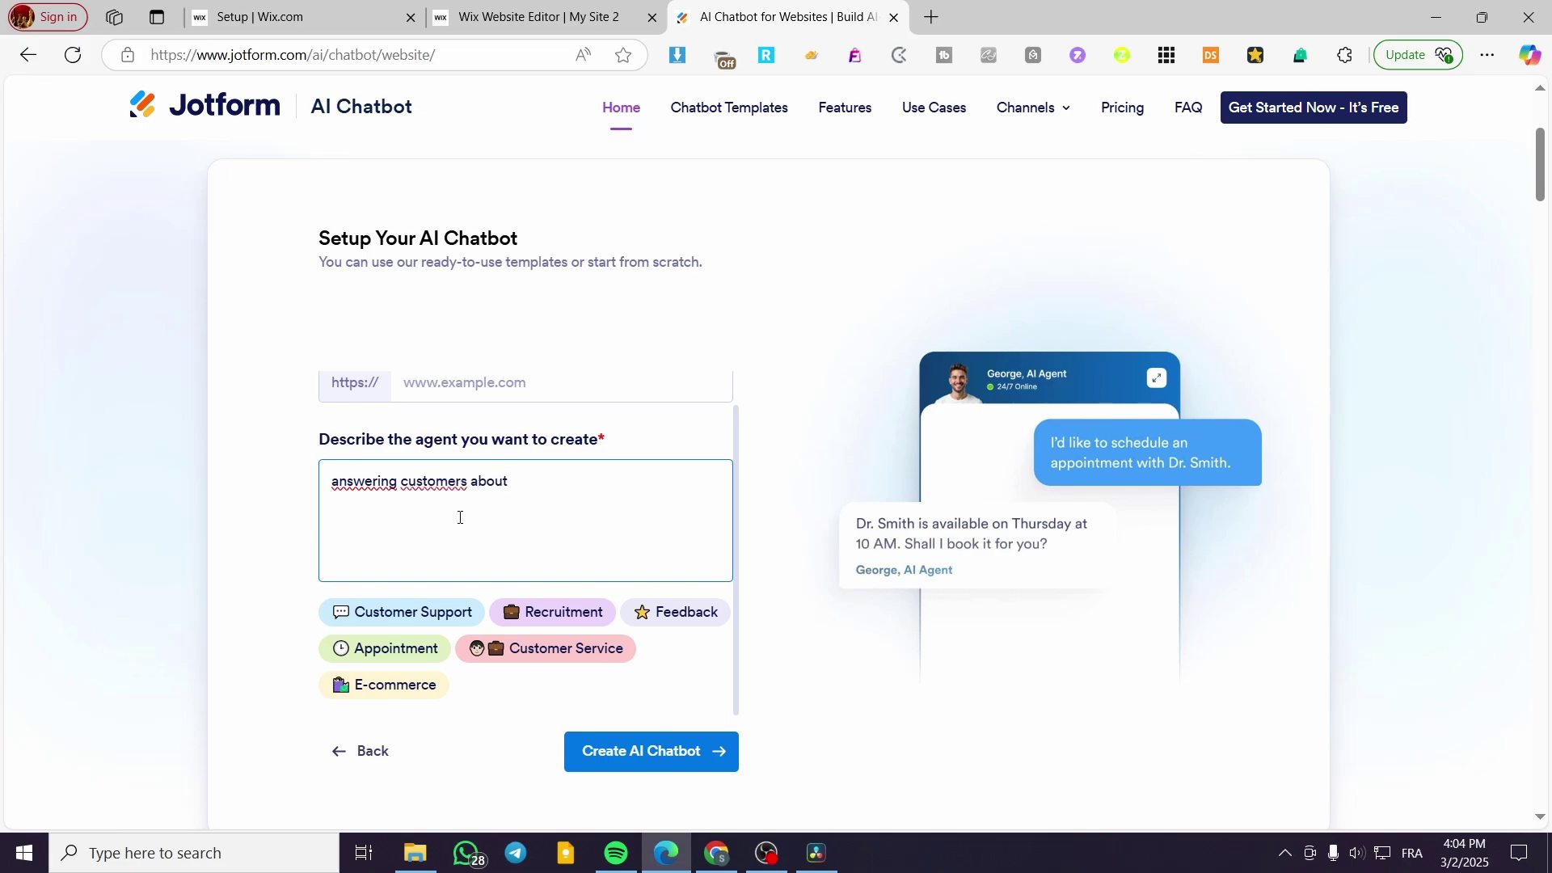
type("about dif")
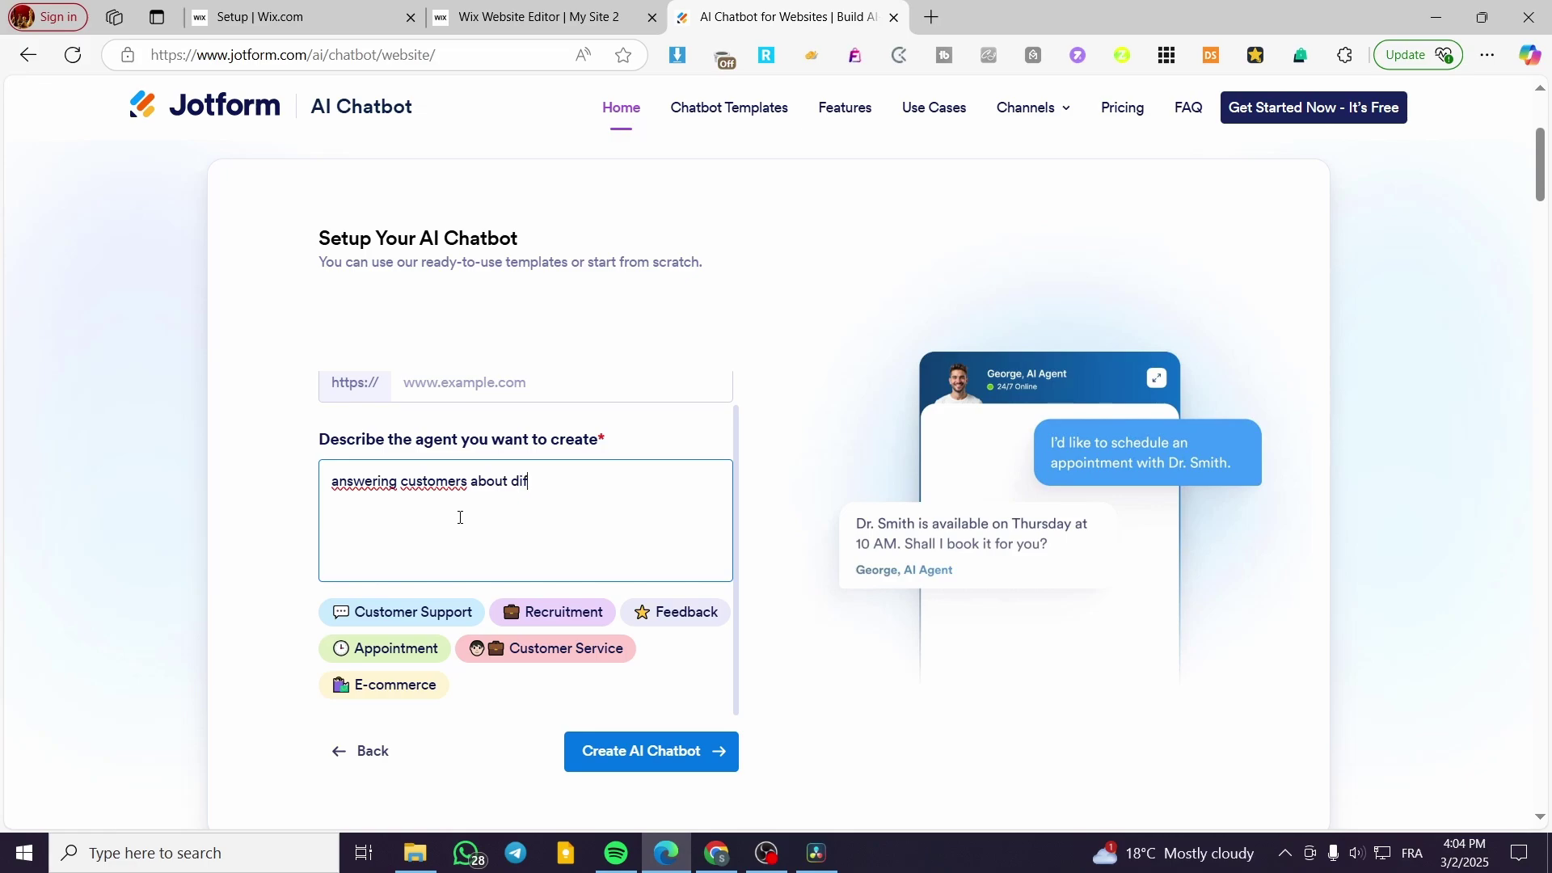
type("ferent shoes brand and detail")
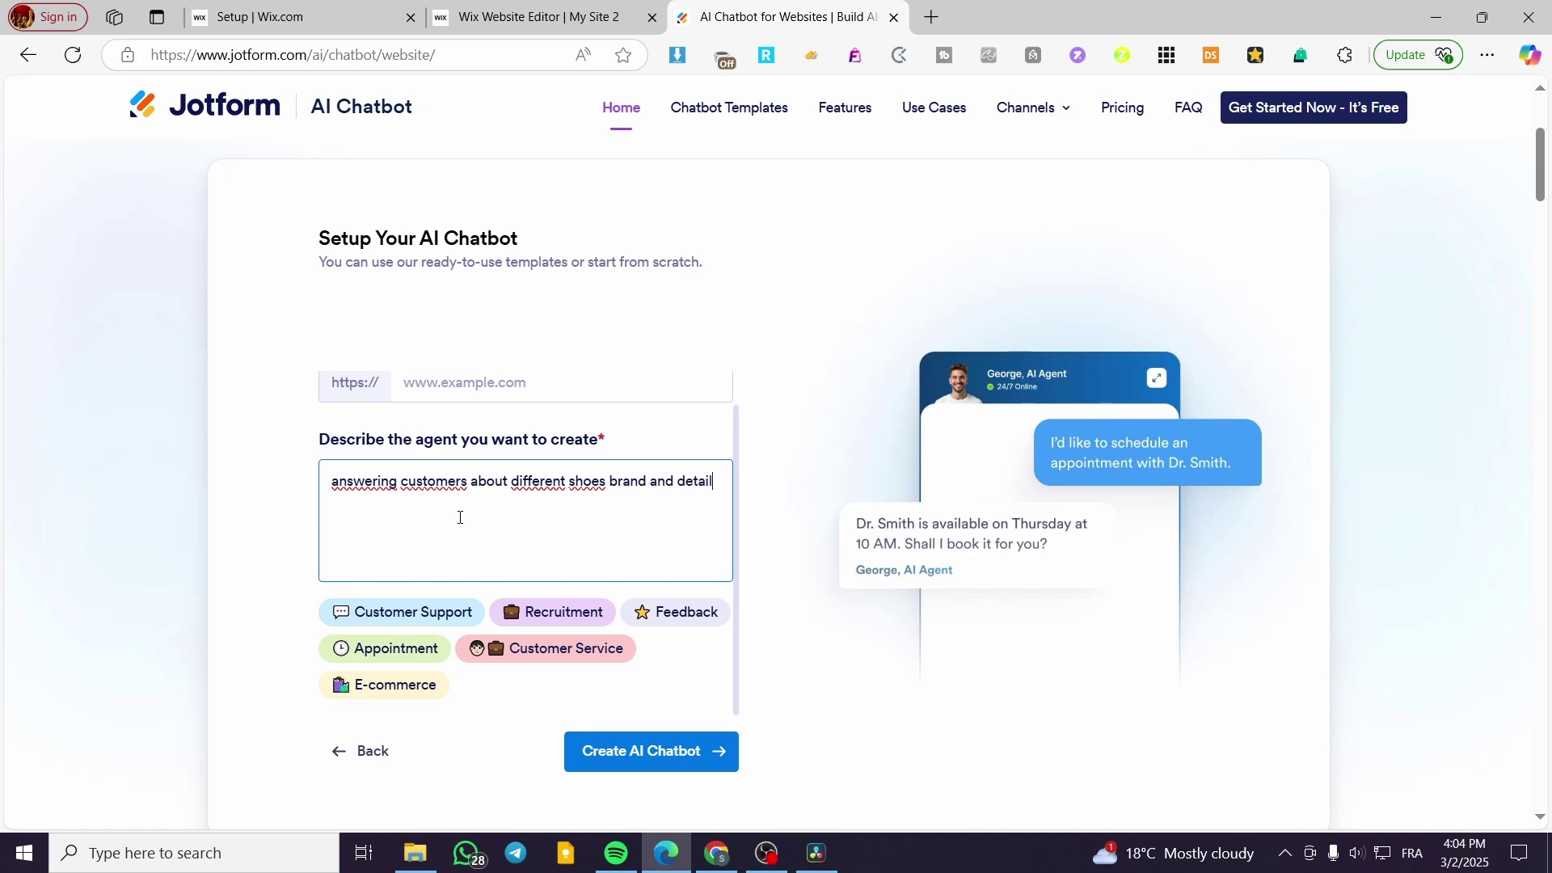
type("s")
left_click(697, 754)
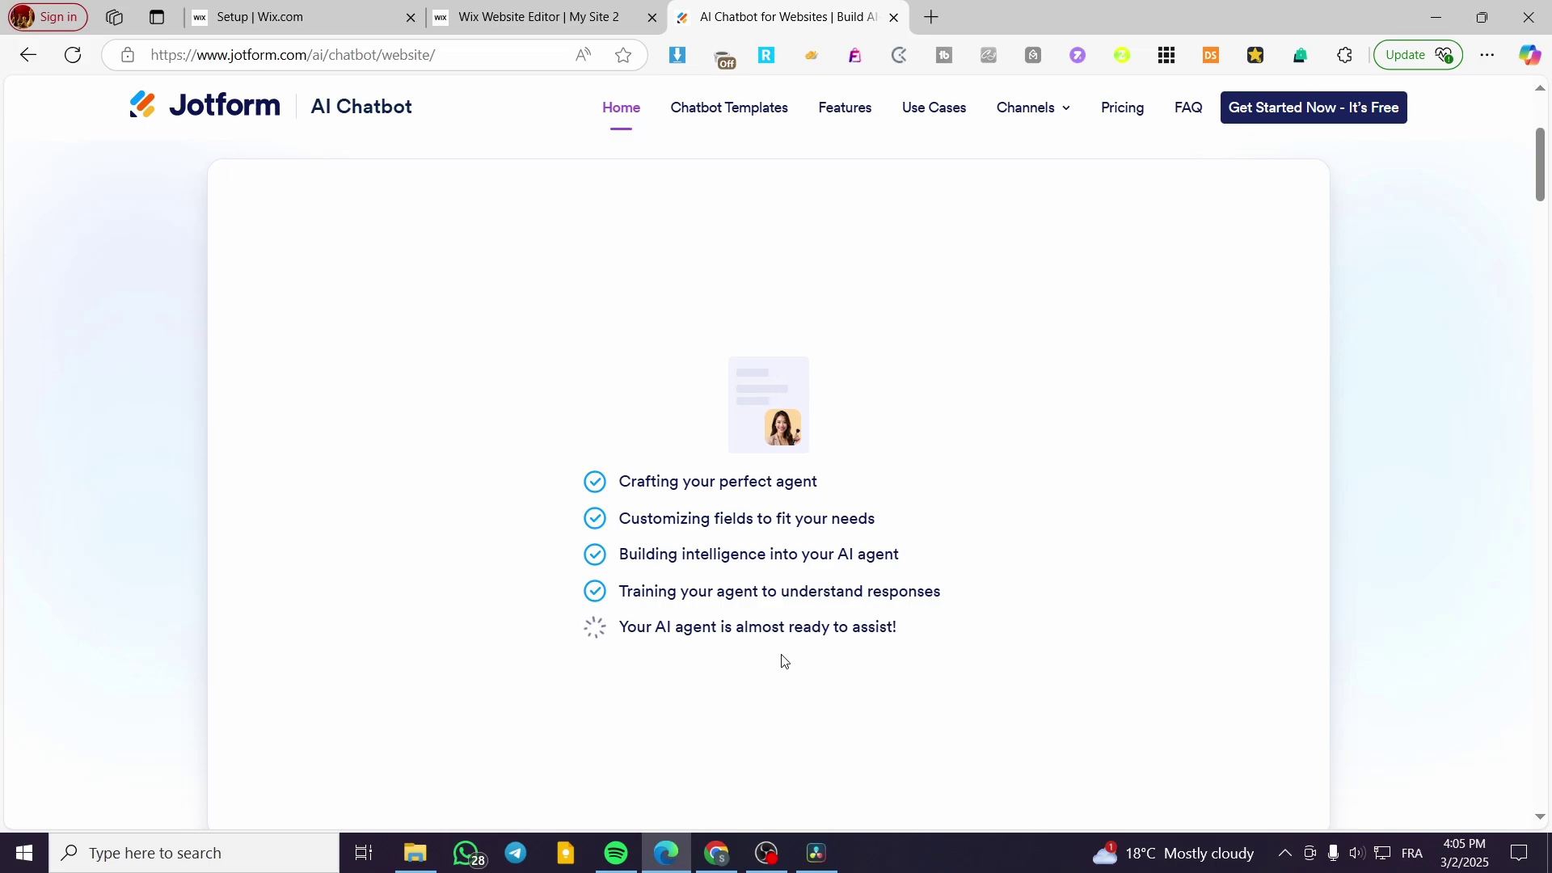
Step: Try the Pulsing toggle and the Left position for the AI agent, and preview its chat window
scroll(1008, 599, "down", 3)
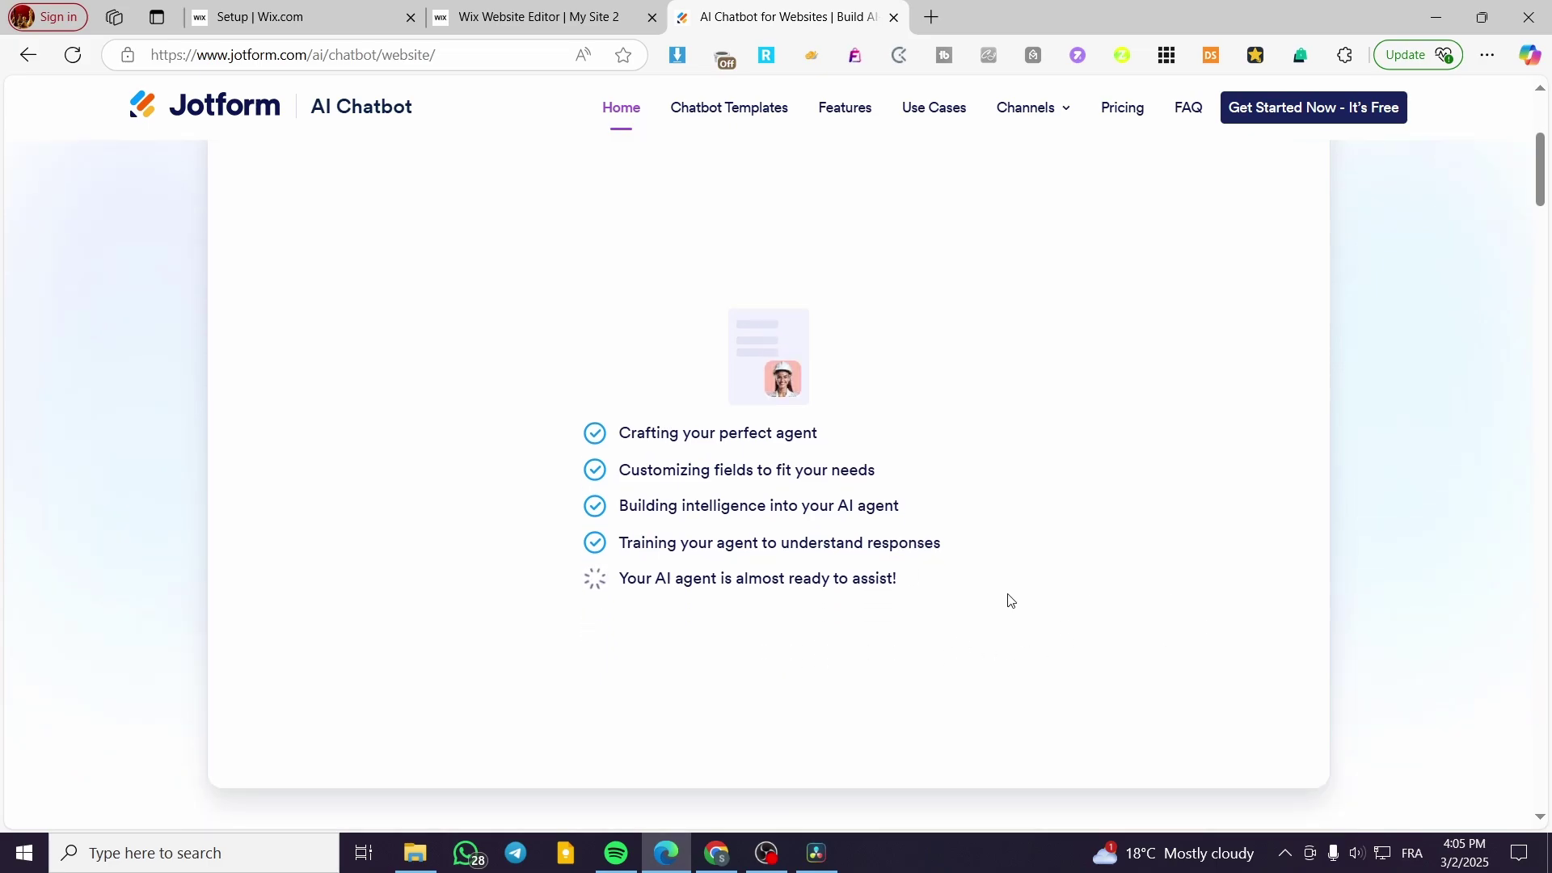
scroll(1002, 603, "up", 3)
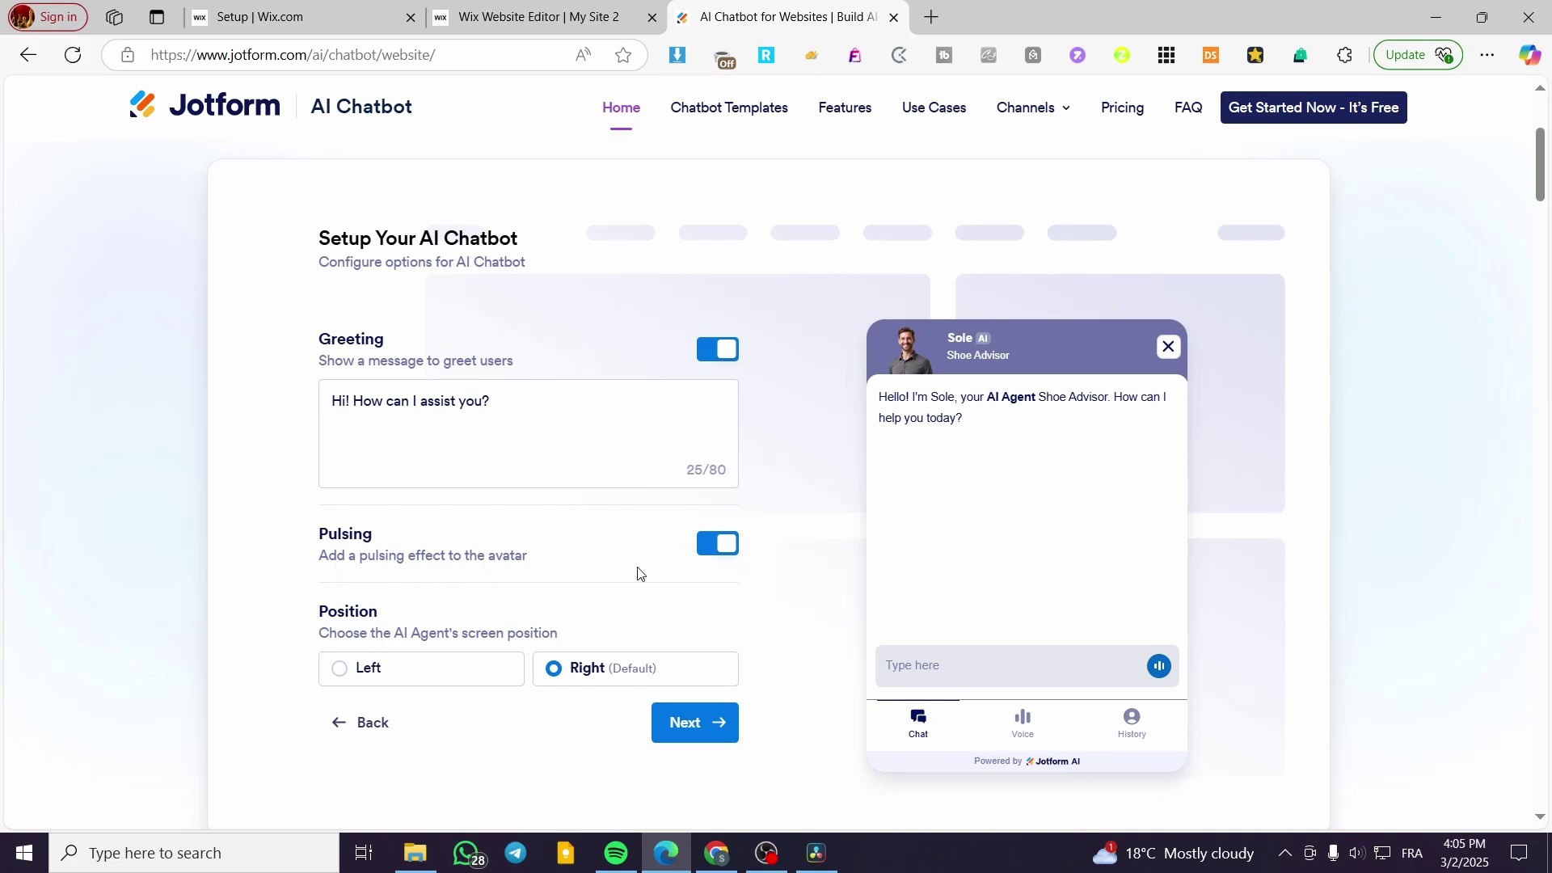
left_click(718, 543)
left_click(718, 543)
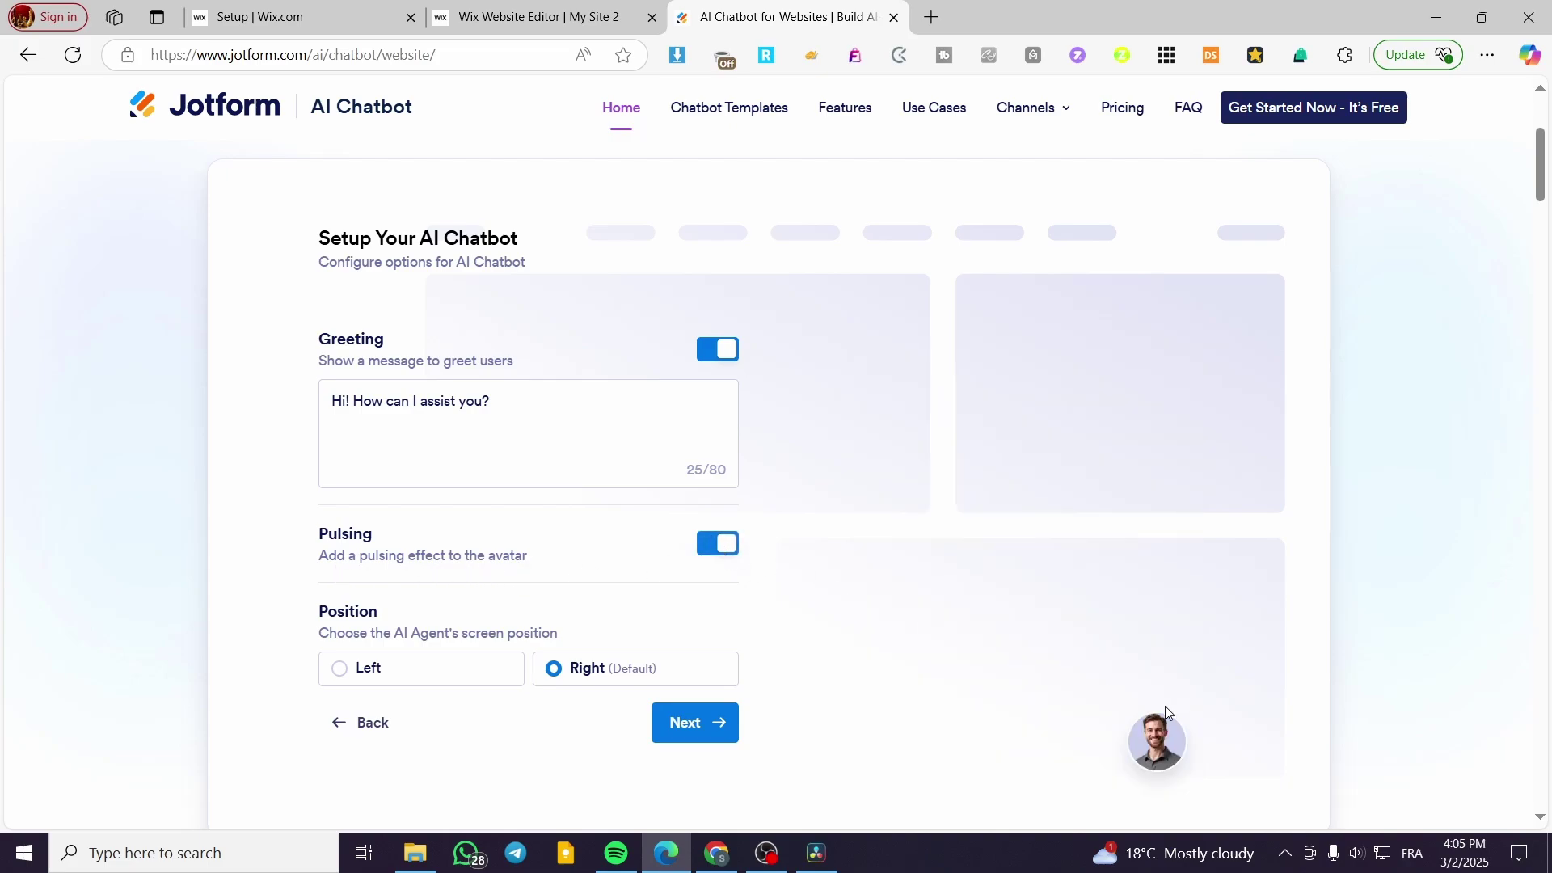
left_click(1161, 732)
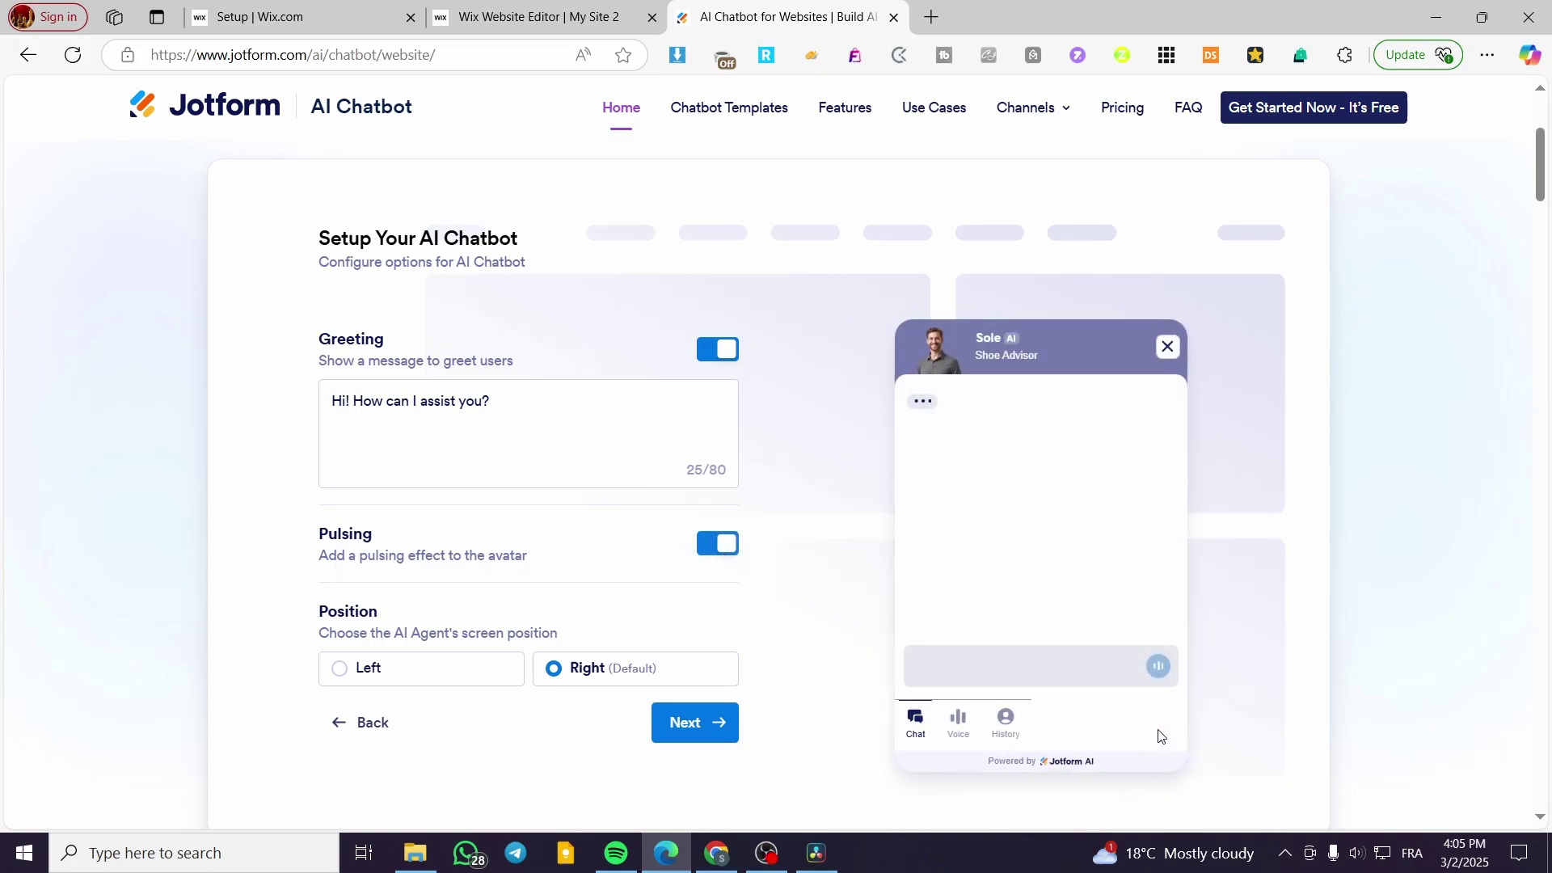
left_click(361, 671)
left_click(634, 671)
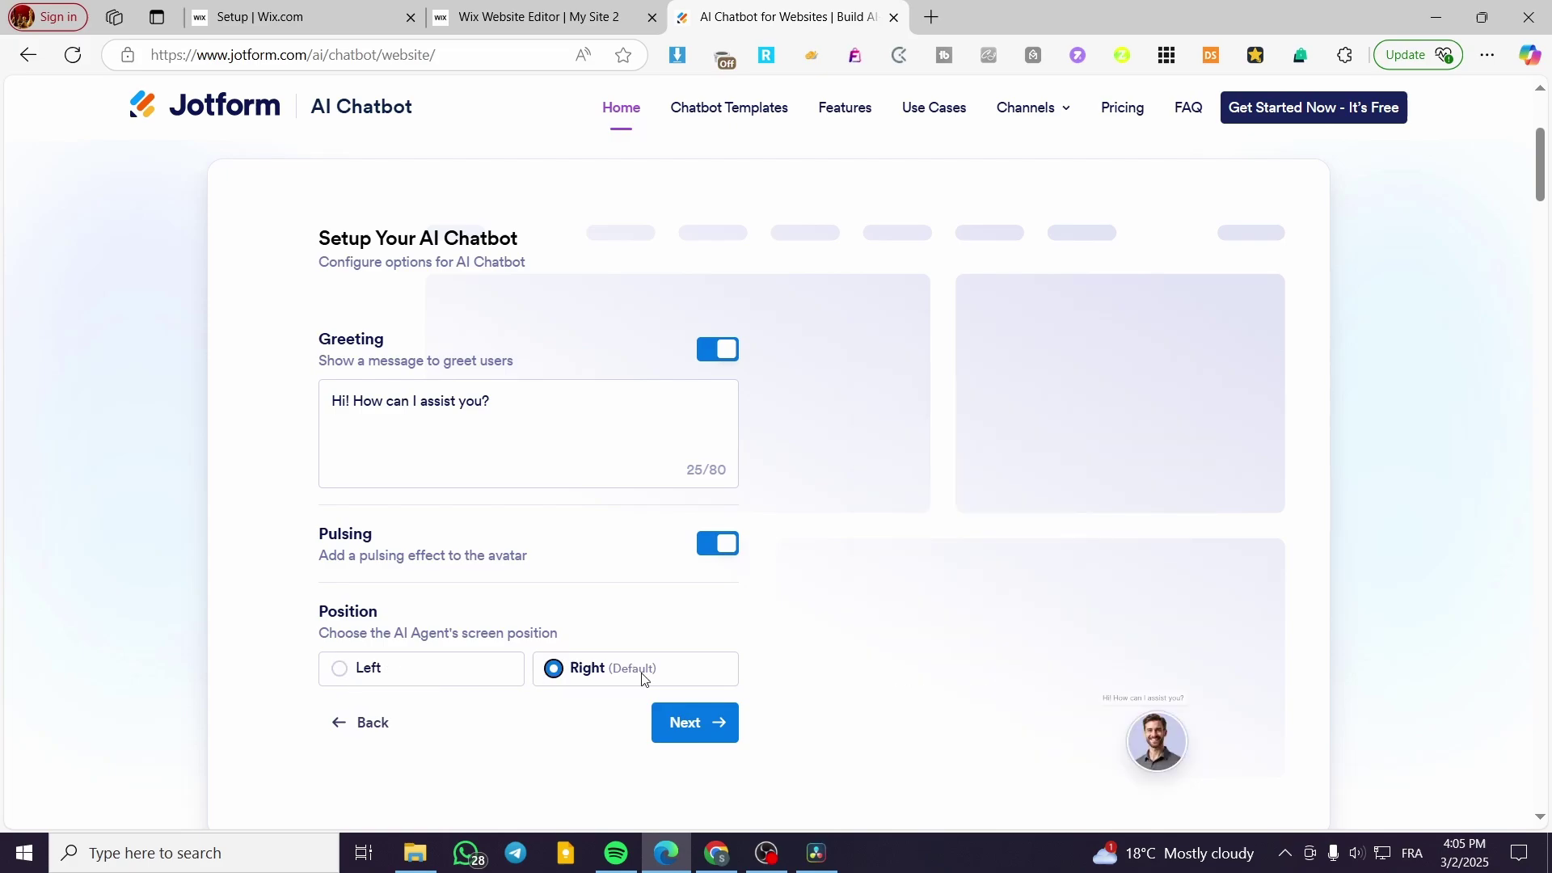
Step: Accept the current greeting options and avatar, and open the chat preview in the AI Persona settings
left_click(693, 726)
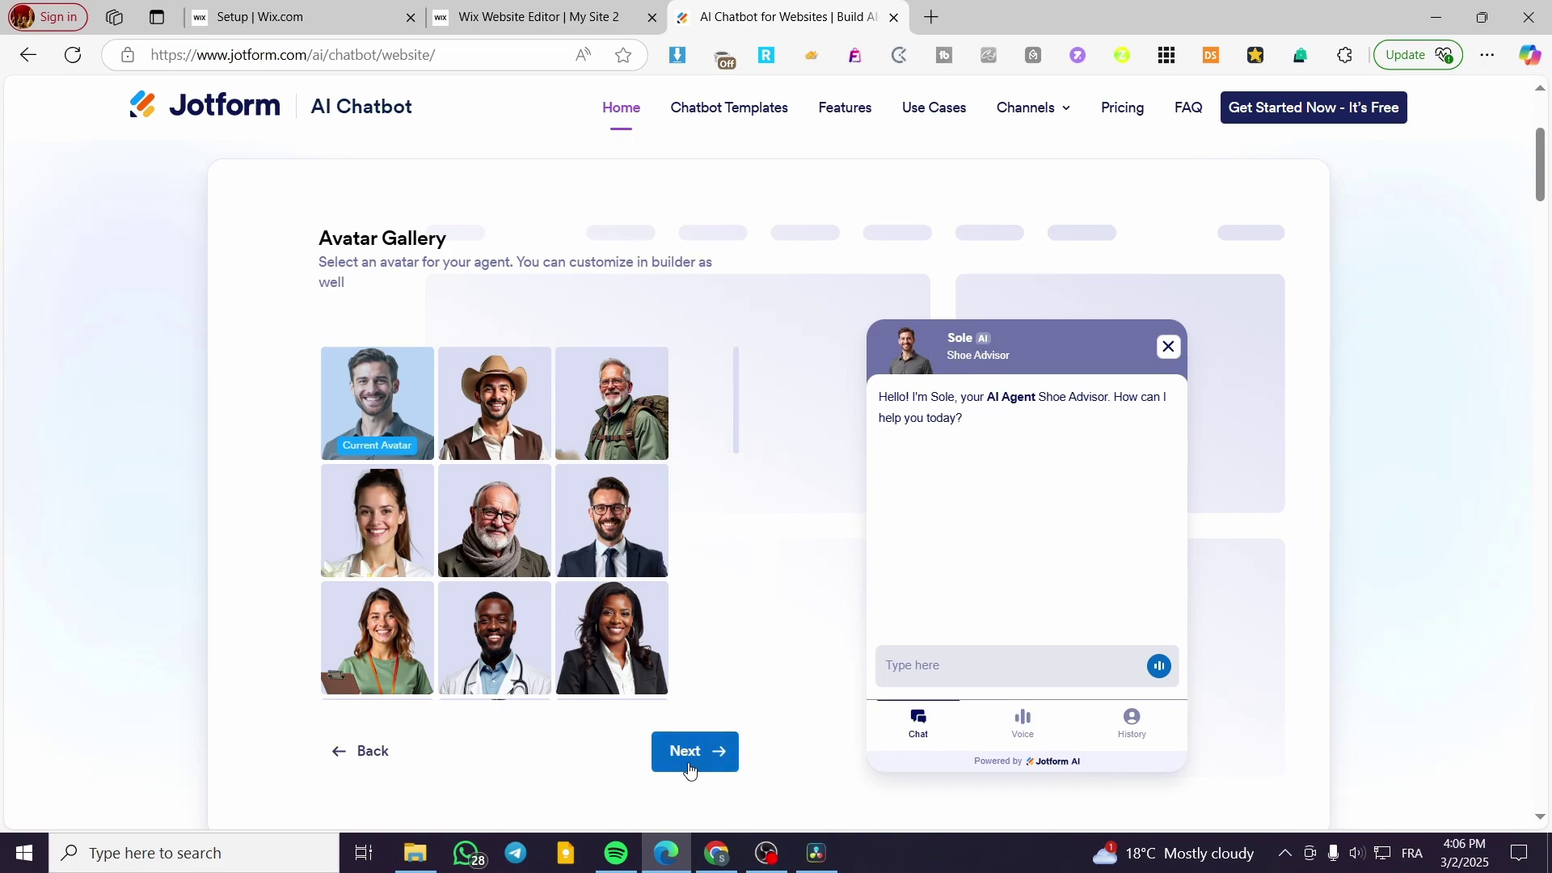
left_click(686, 764)
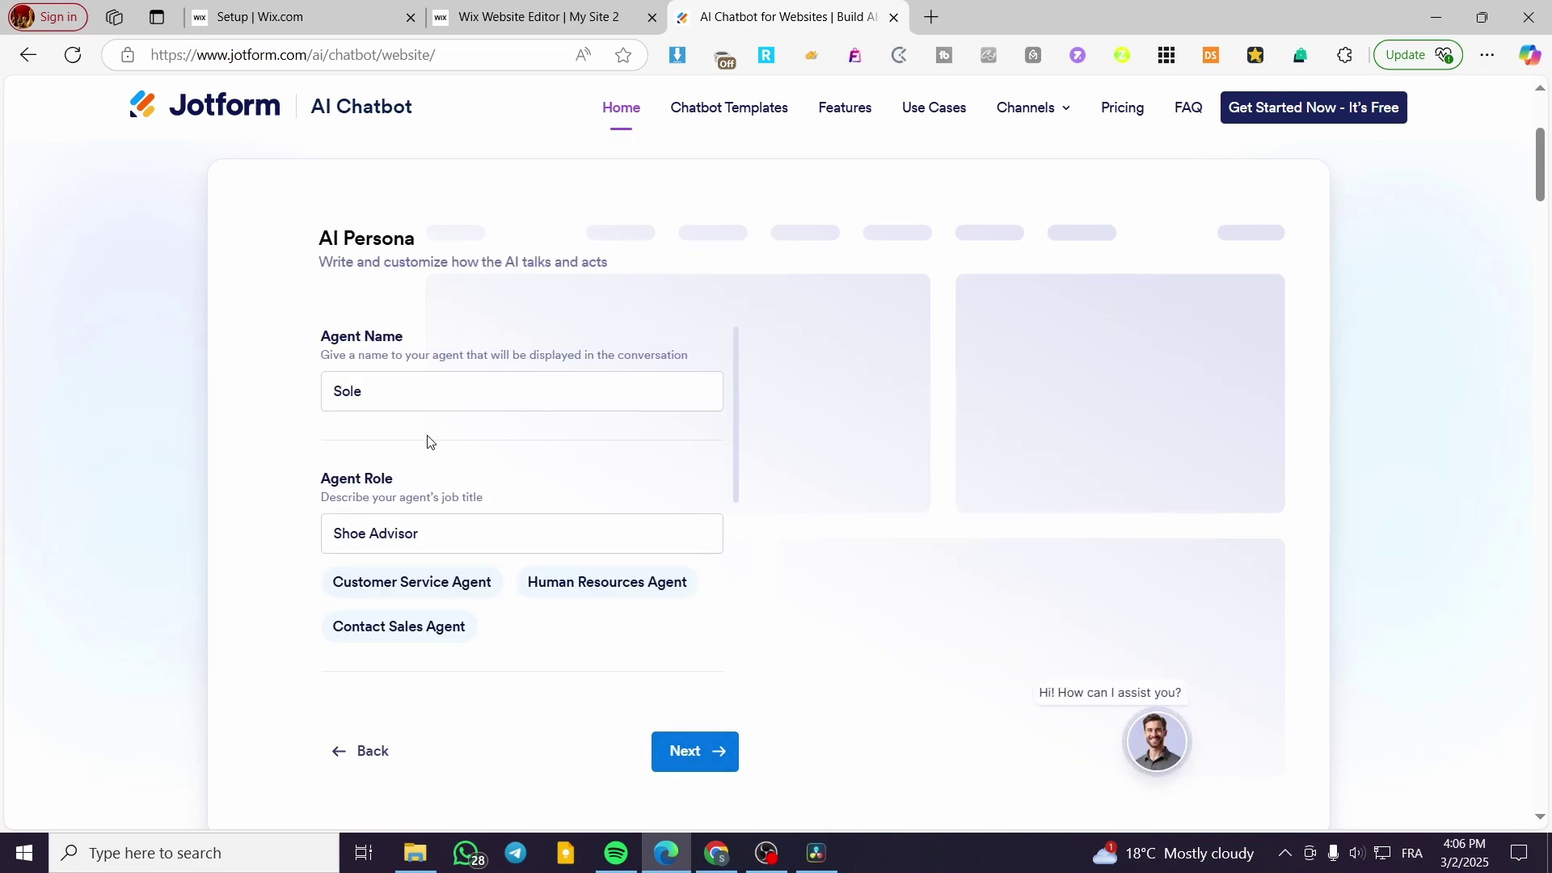
left_click(1157, 742)
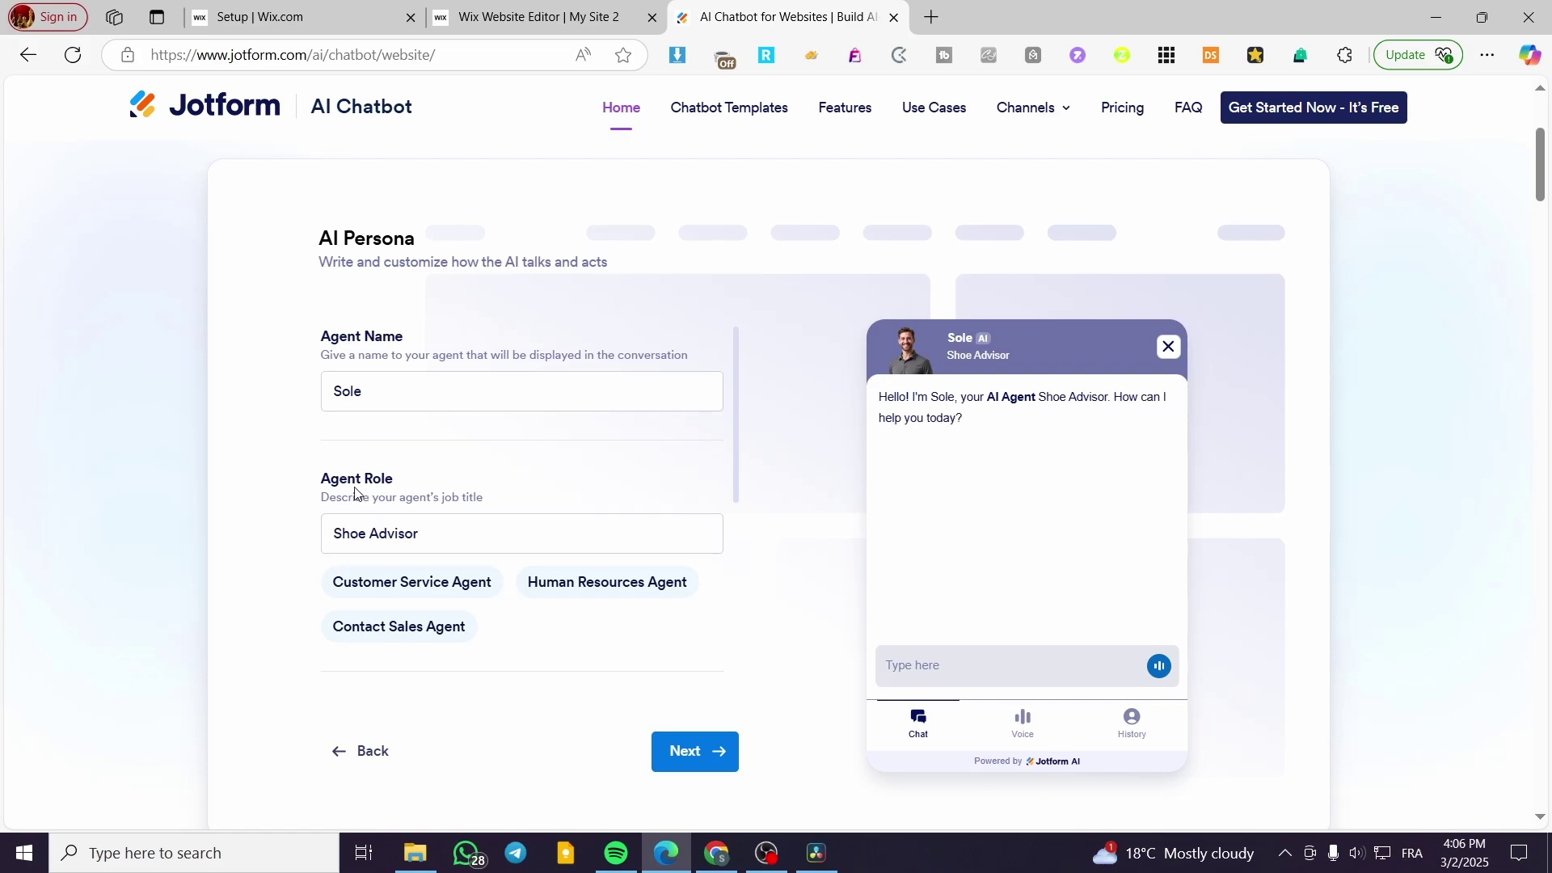
Step: Replace the agent name with a person's full name and continue to the chatbot styling options
left_click_drag(361, 392, 319, 402)
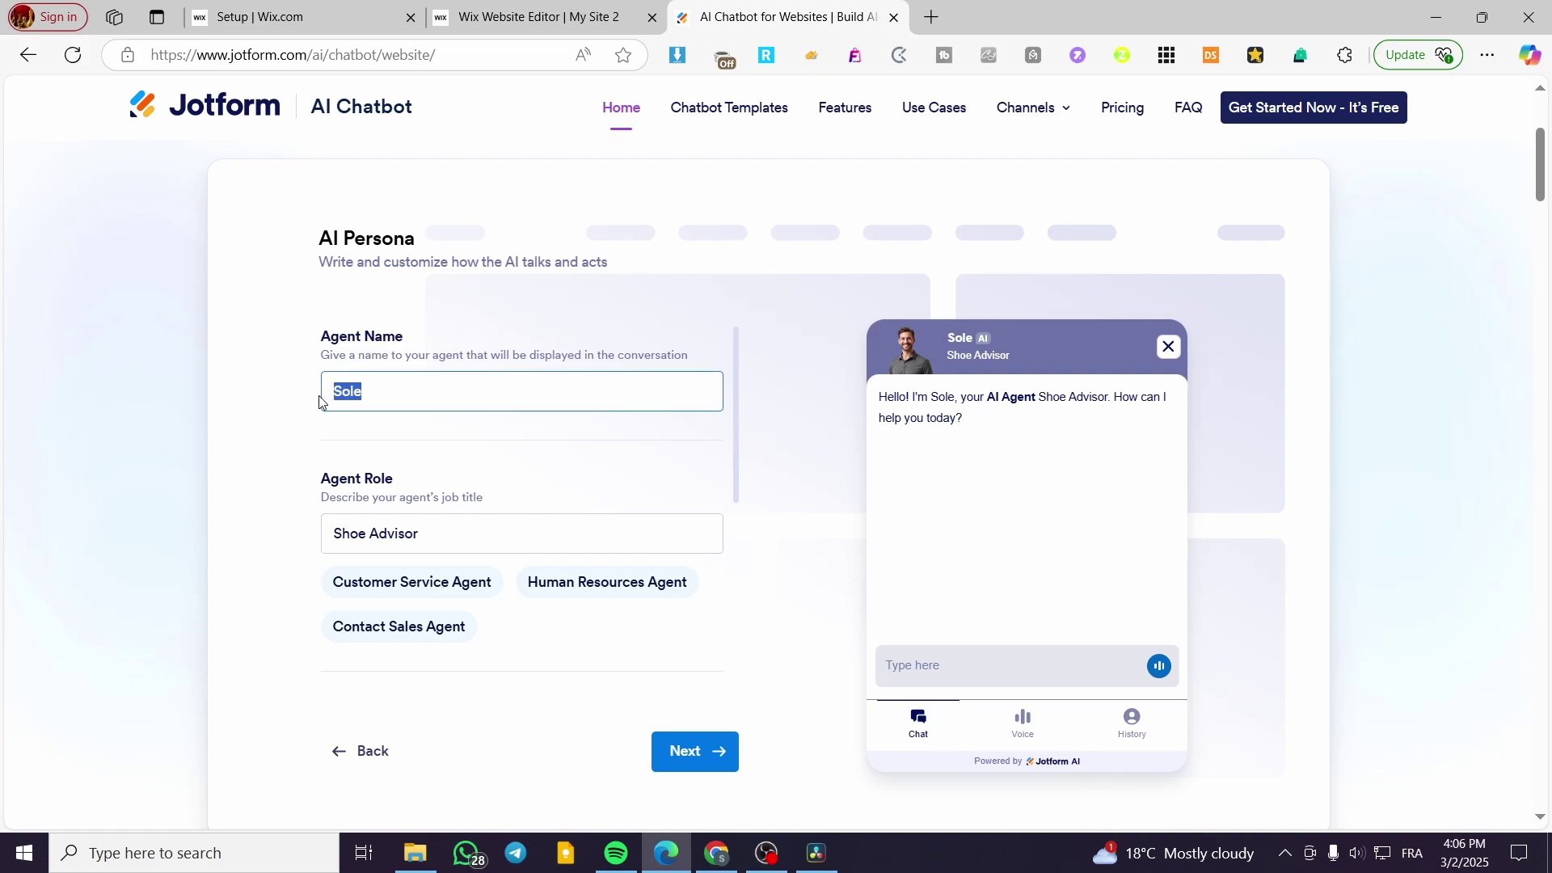
type("Mark ")
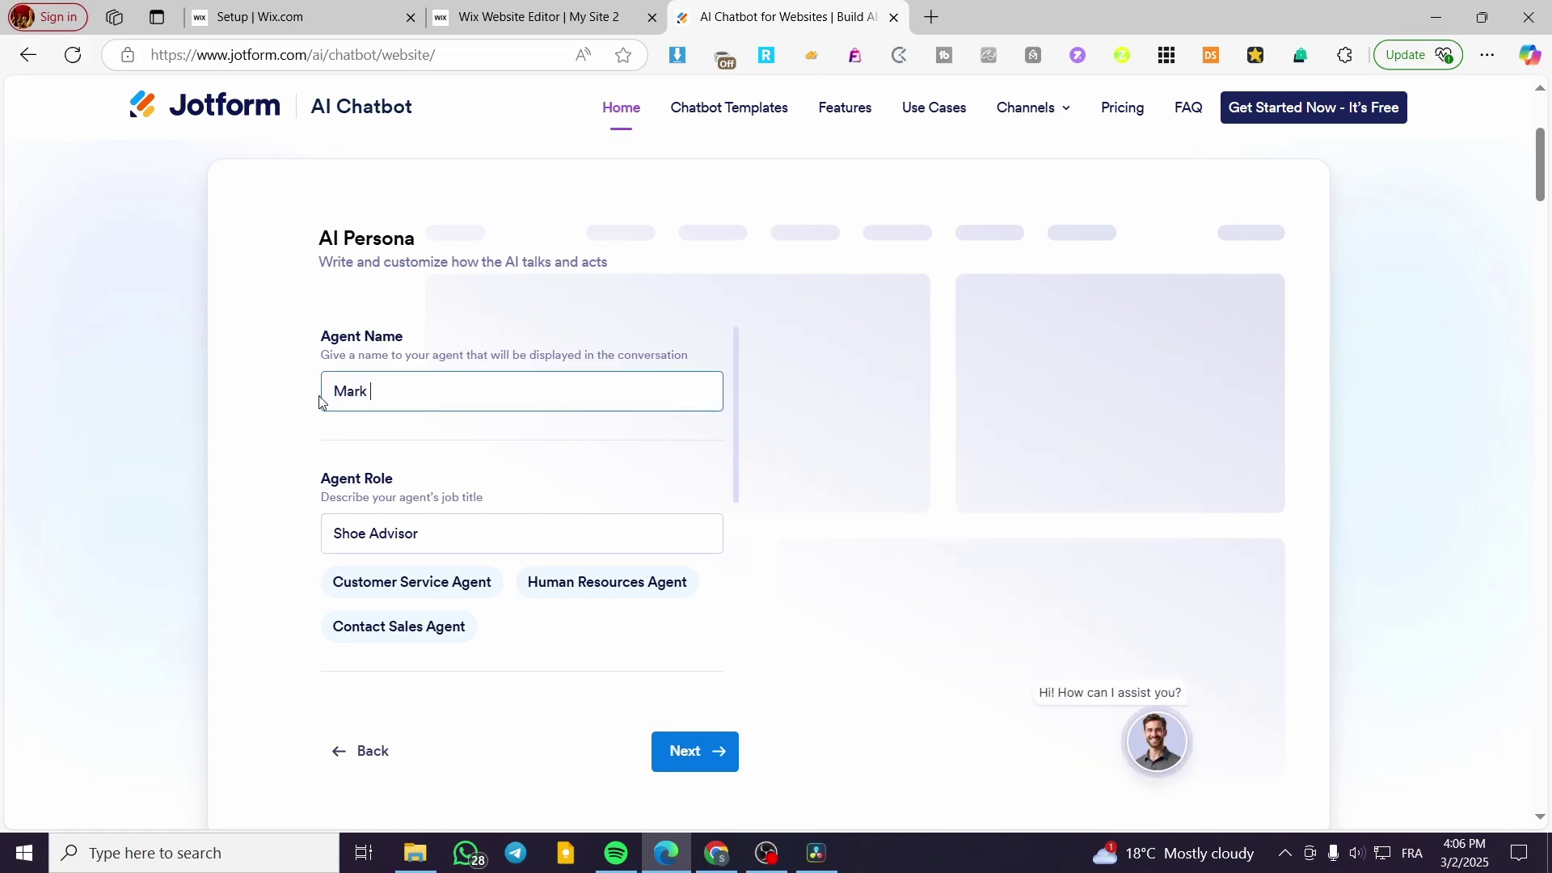
type("Smith")
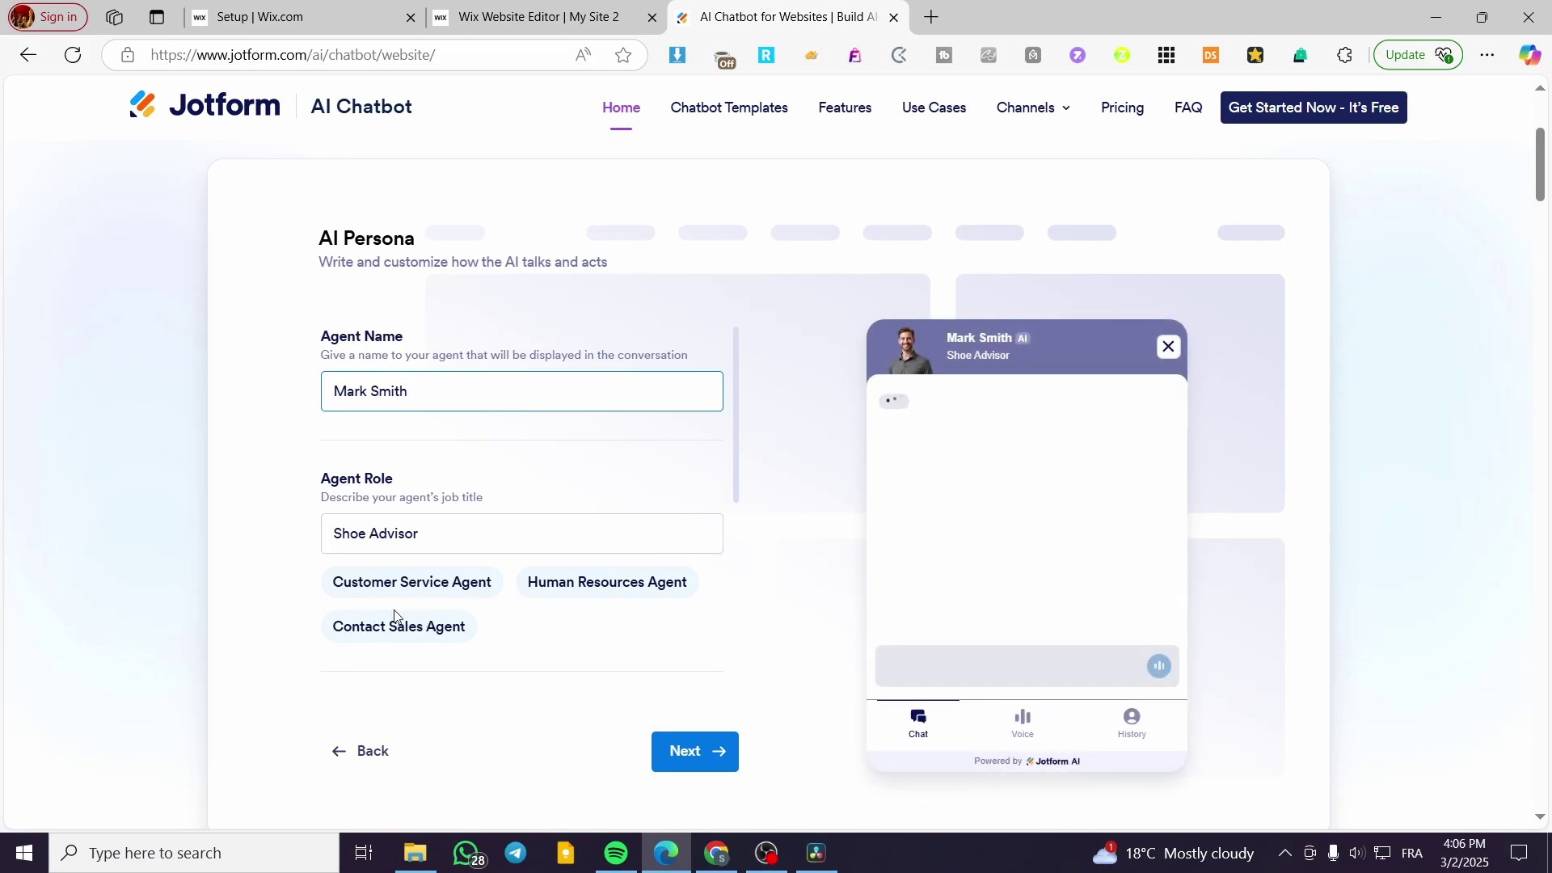
left_click(679, 759)
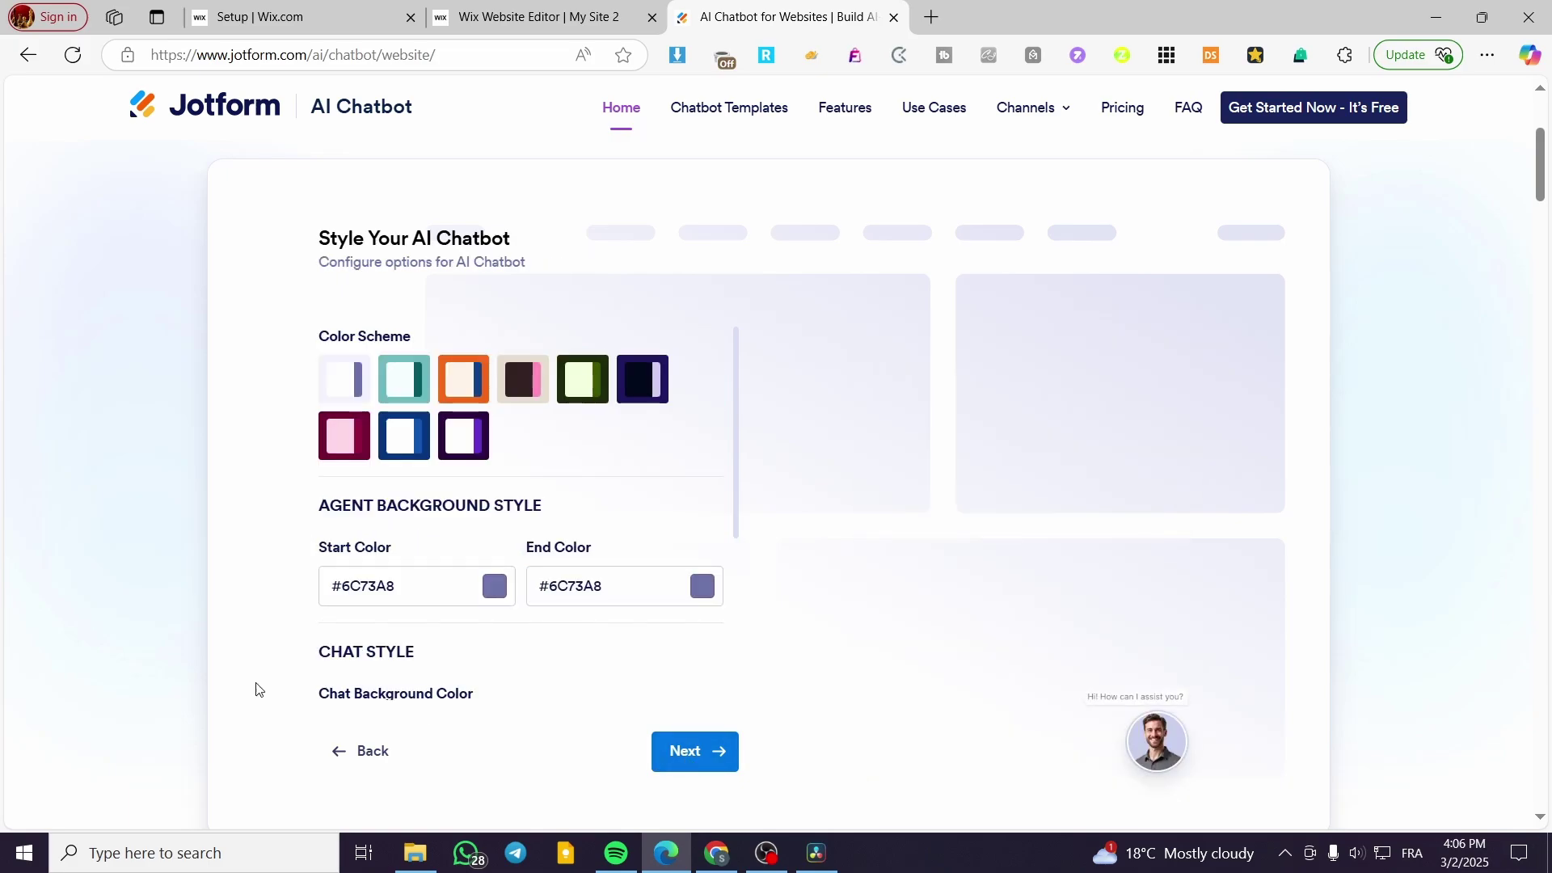
Step: Apply the teal color scheme to the chatbot and review its chat and button style settings
left_click(394, 393)
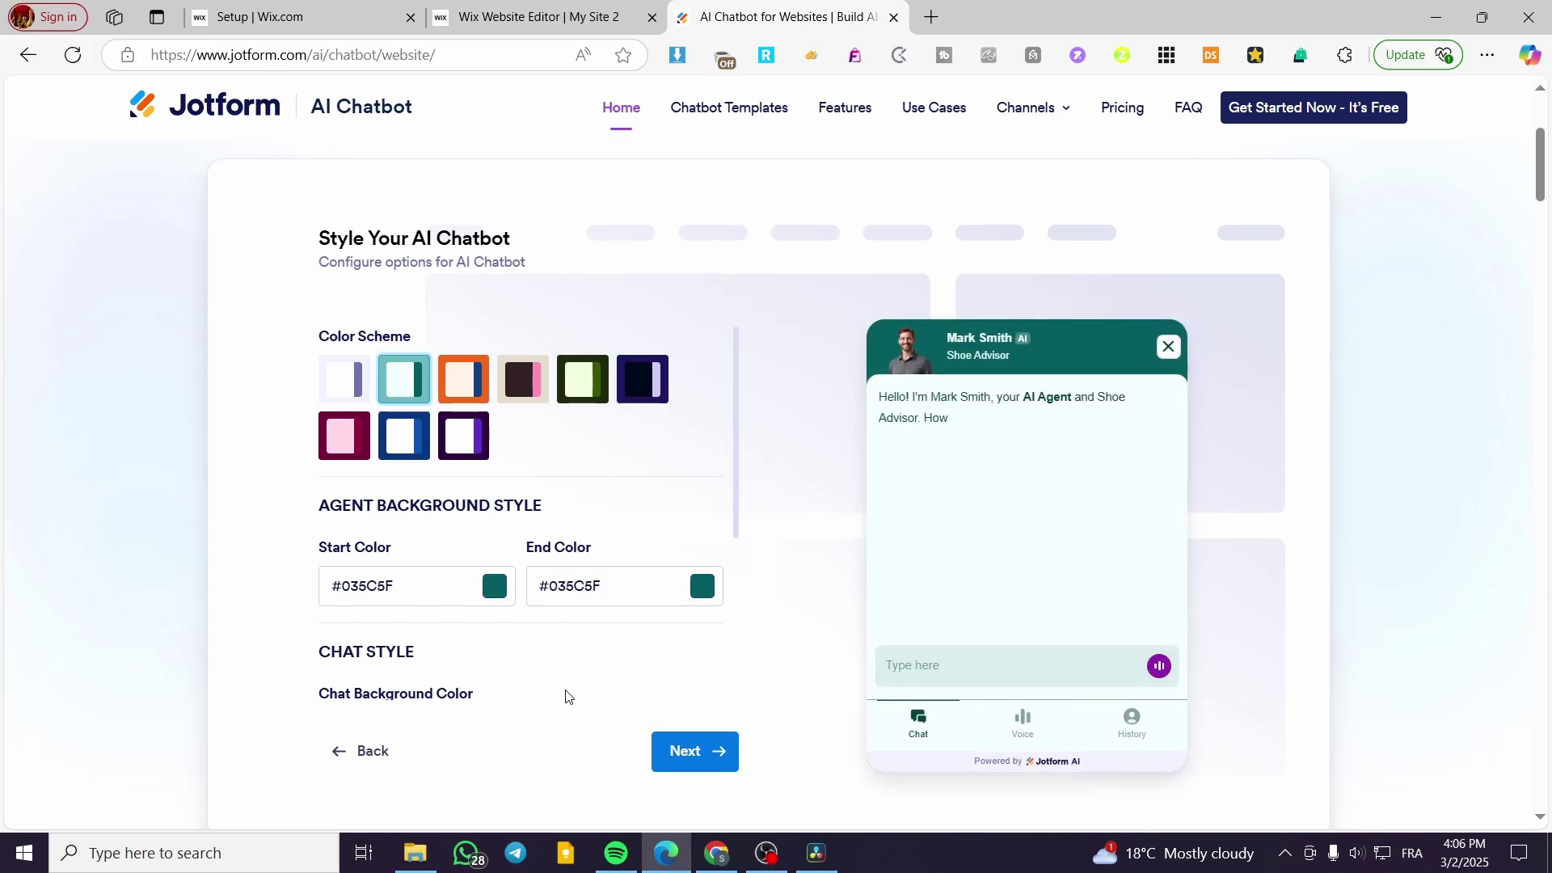
scroll(467, 634, "down", 3)
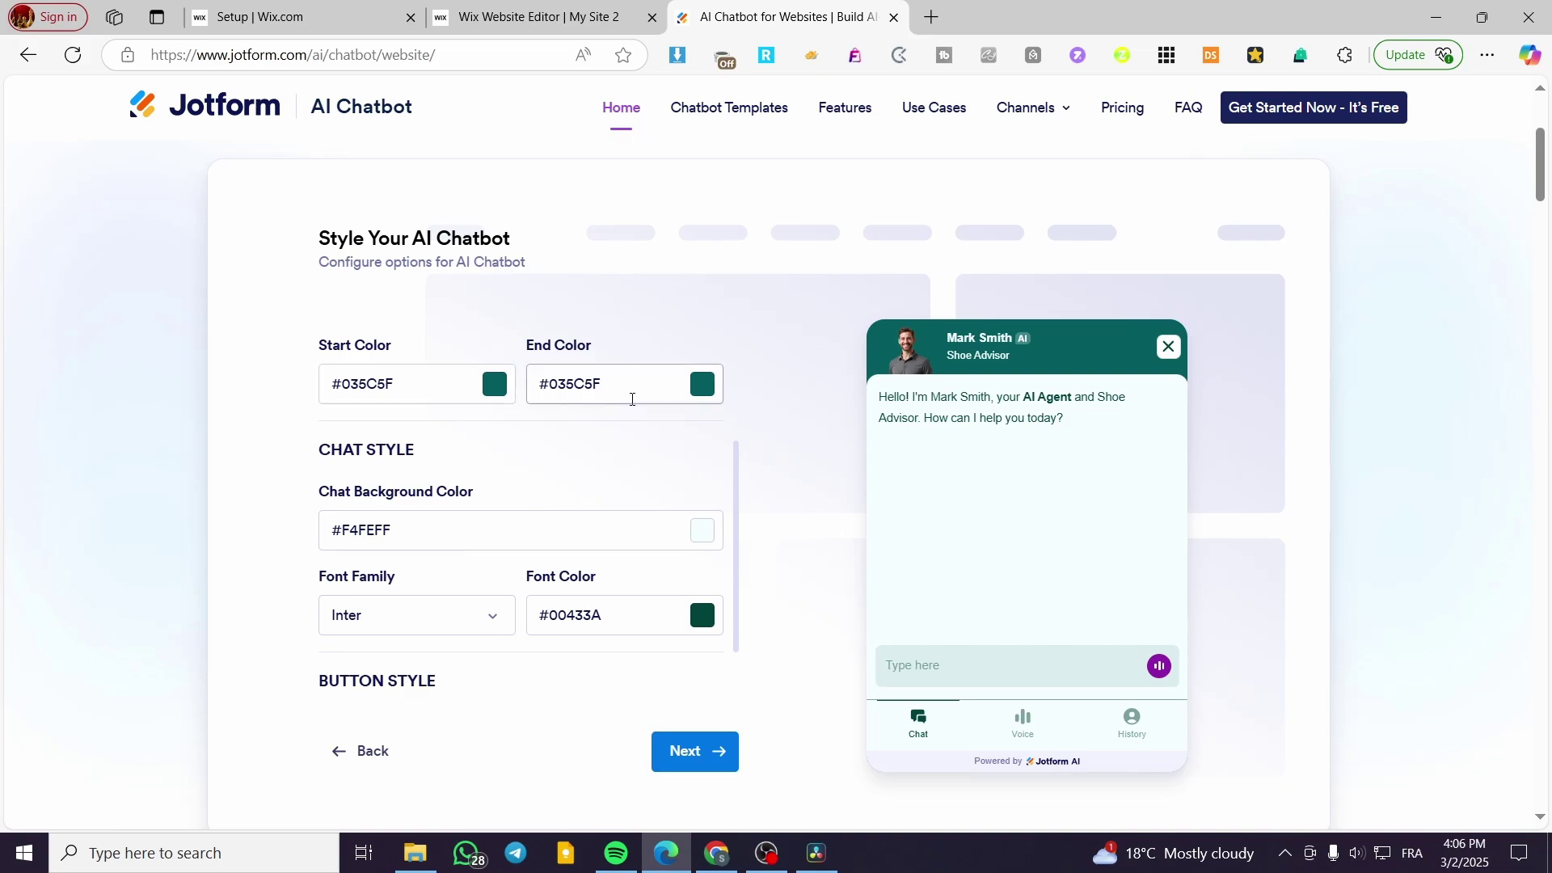
scroll(582, 437, "down", 4)
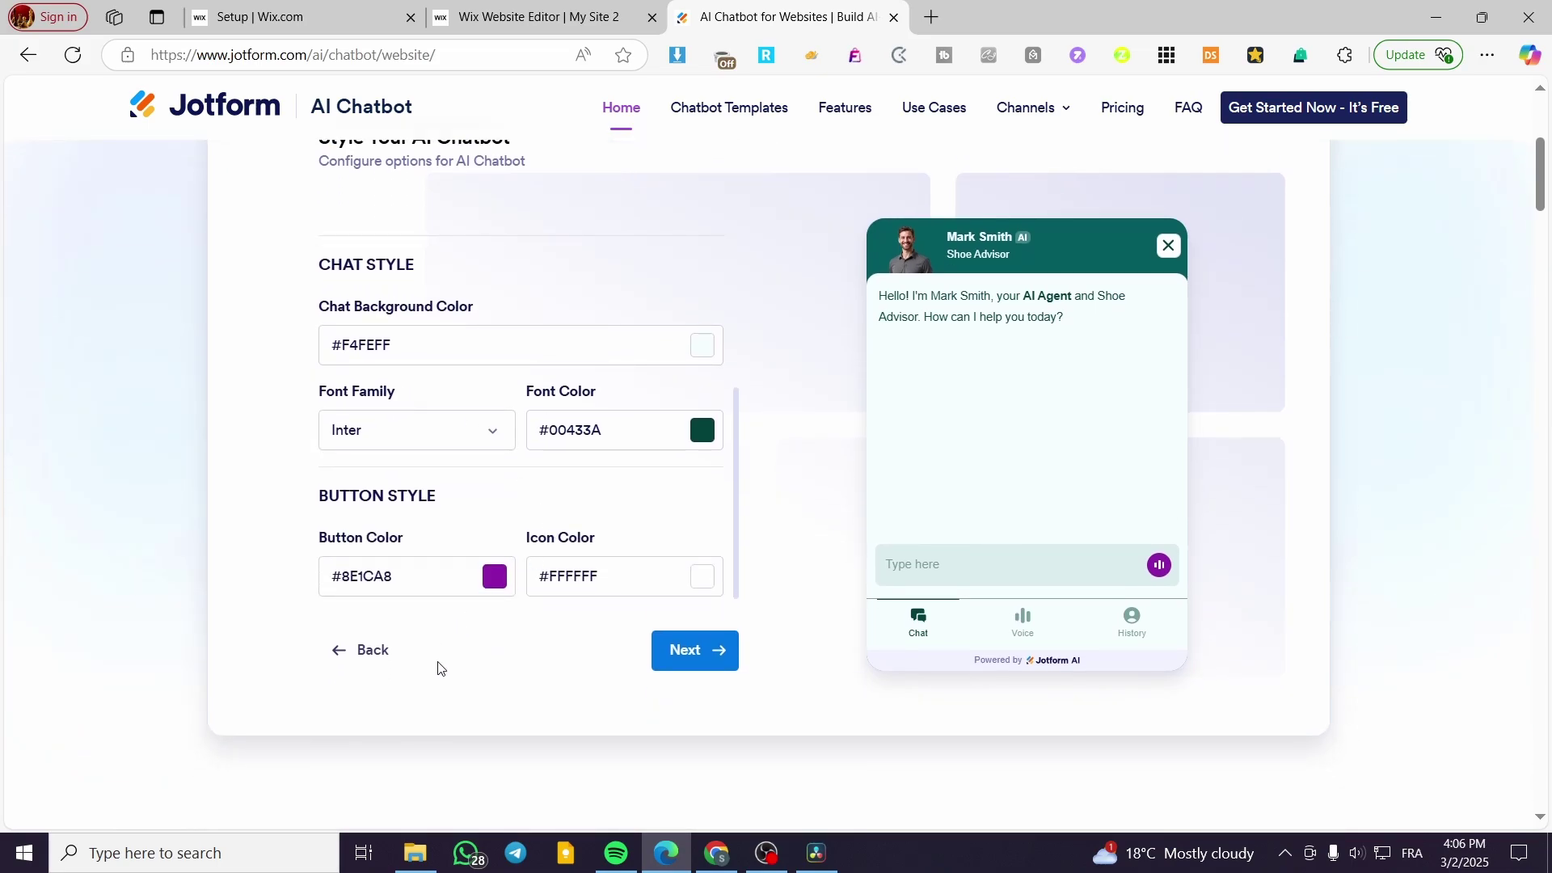
Step: Continue from the chatbot styling to the knowledge base and choose Link as the training source
left_click(692, 667)
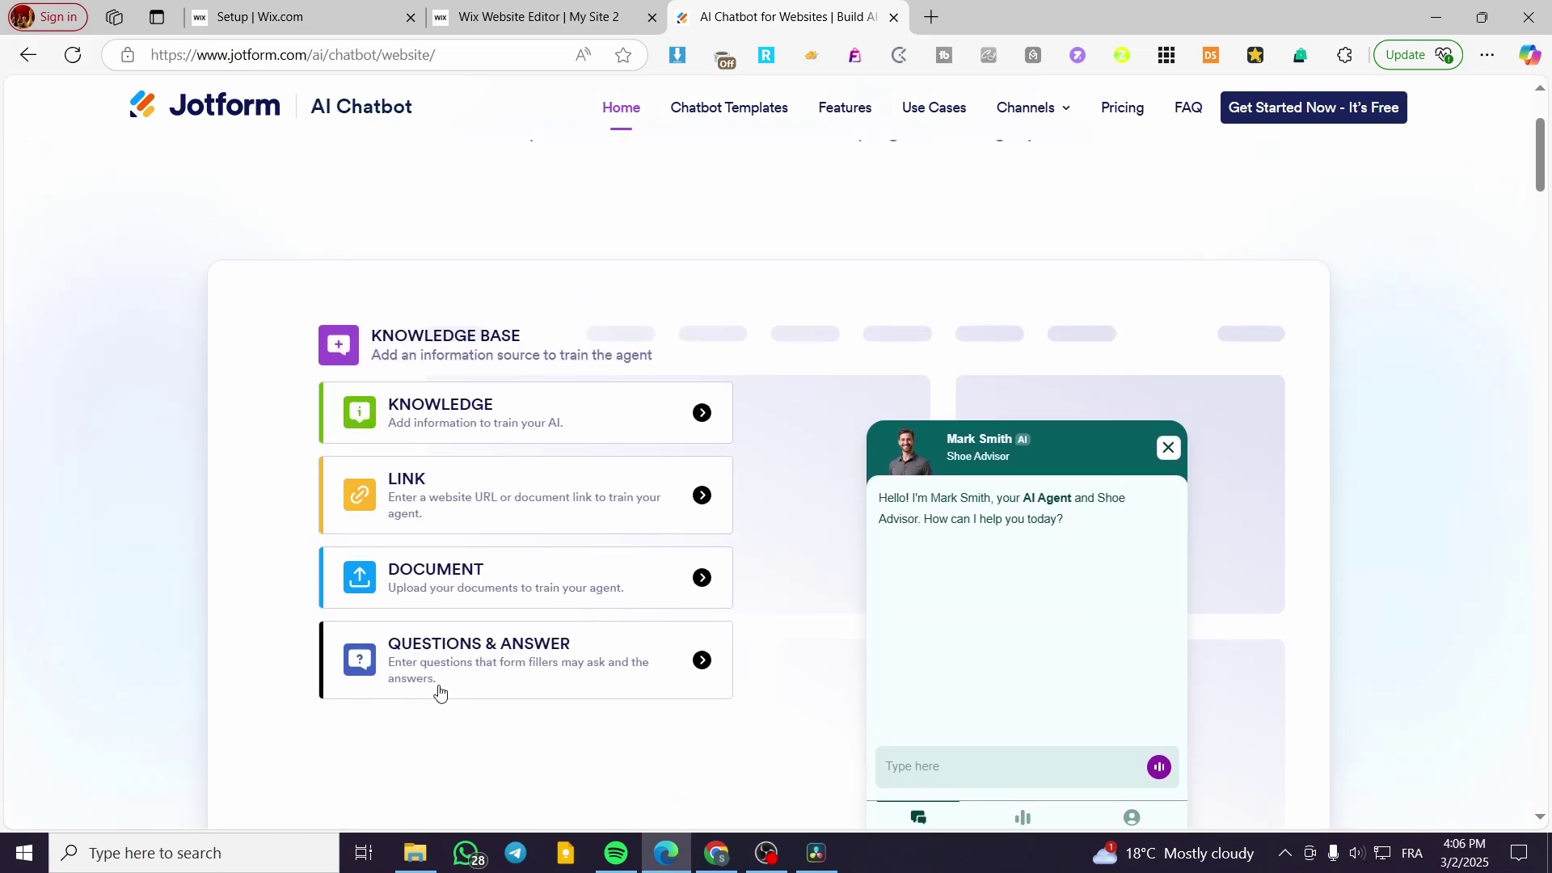
scroll(525, 509, "up", 1)
scroll(566, 558, "down", 1)
left_click(482, 514)
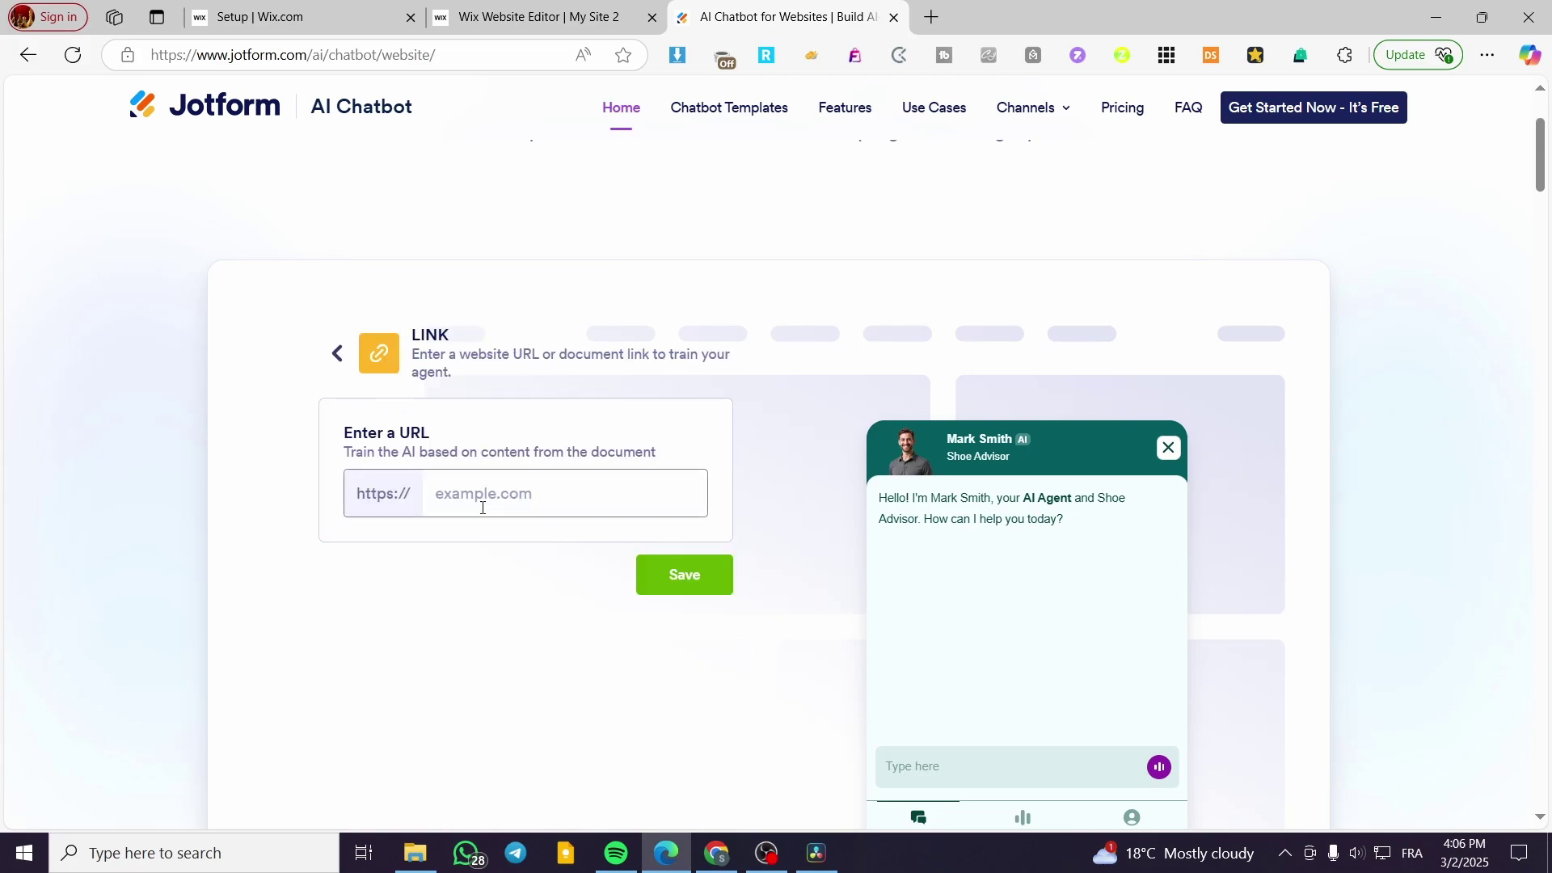
left_click(556, 500)
type("fttps")
key("BackSpace")
key("BackSpace")
key("BackSpace")
Step: Search the web for "footloacker" in a new tab and open the Foot Locker website
left_click(932, 16)
type("footl")
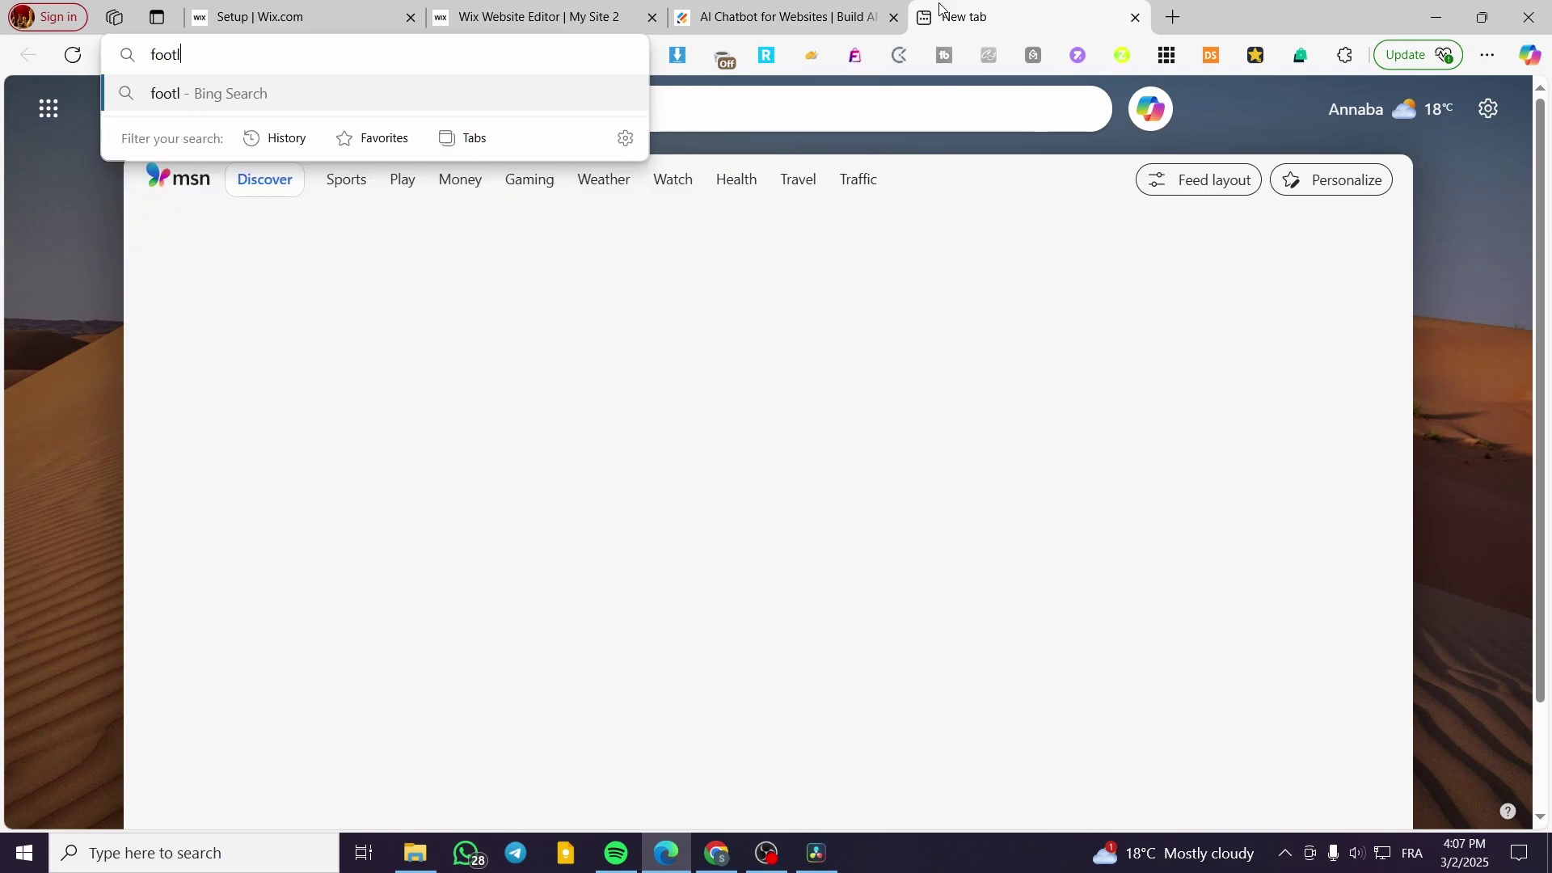
type("oacker")
key("Return")
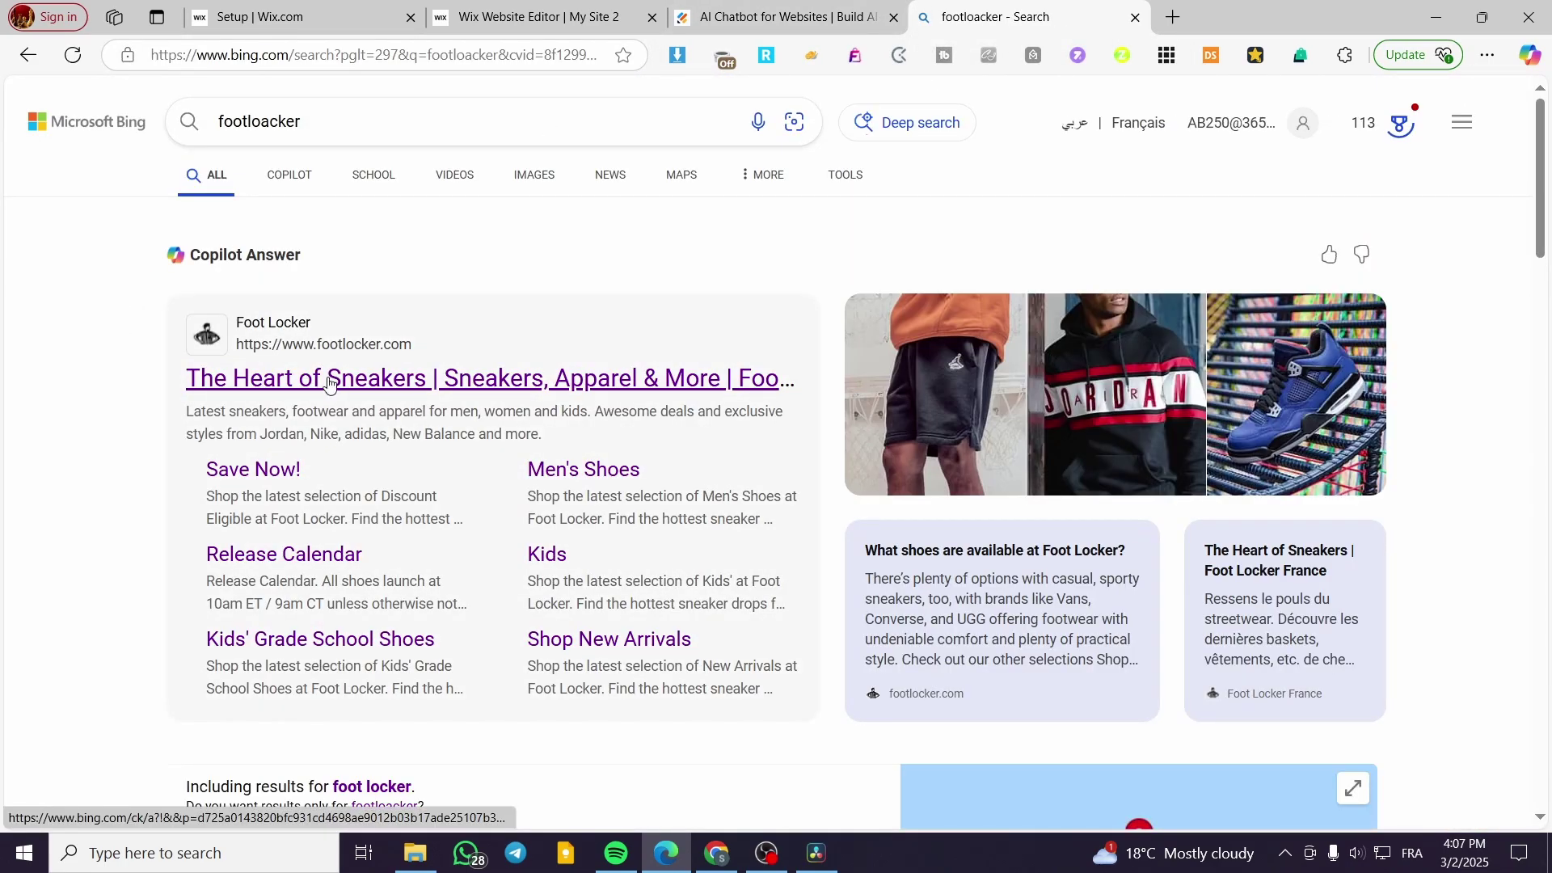
left_click(328, 377)
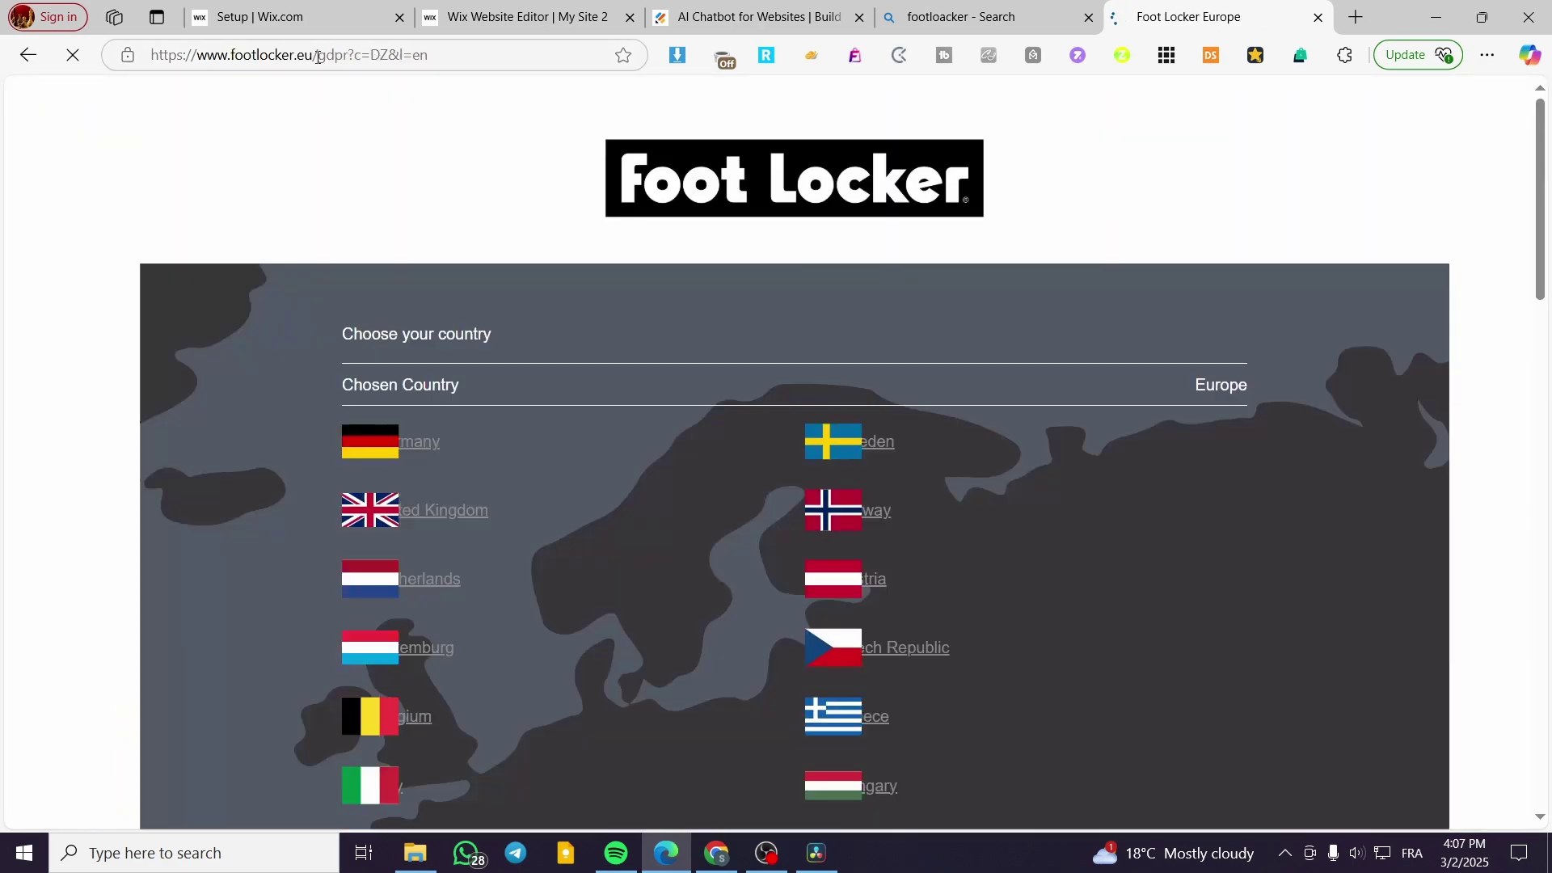
left_click_drag(319, 55, 150, 56)
key("ctrl+c")
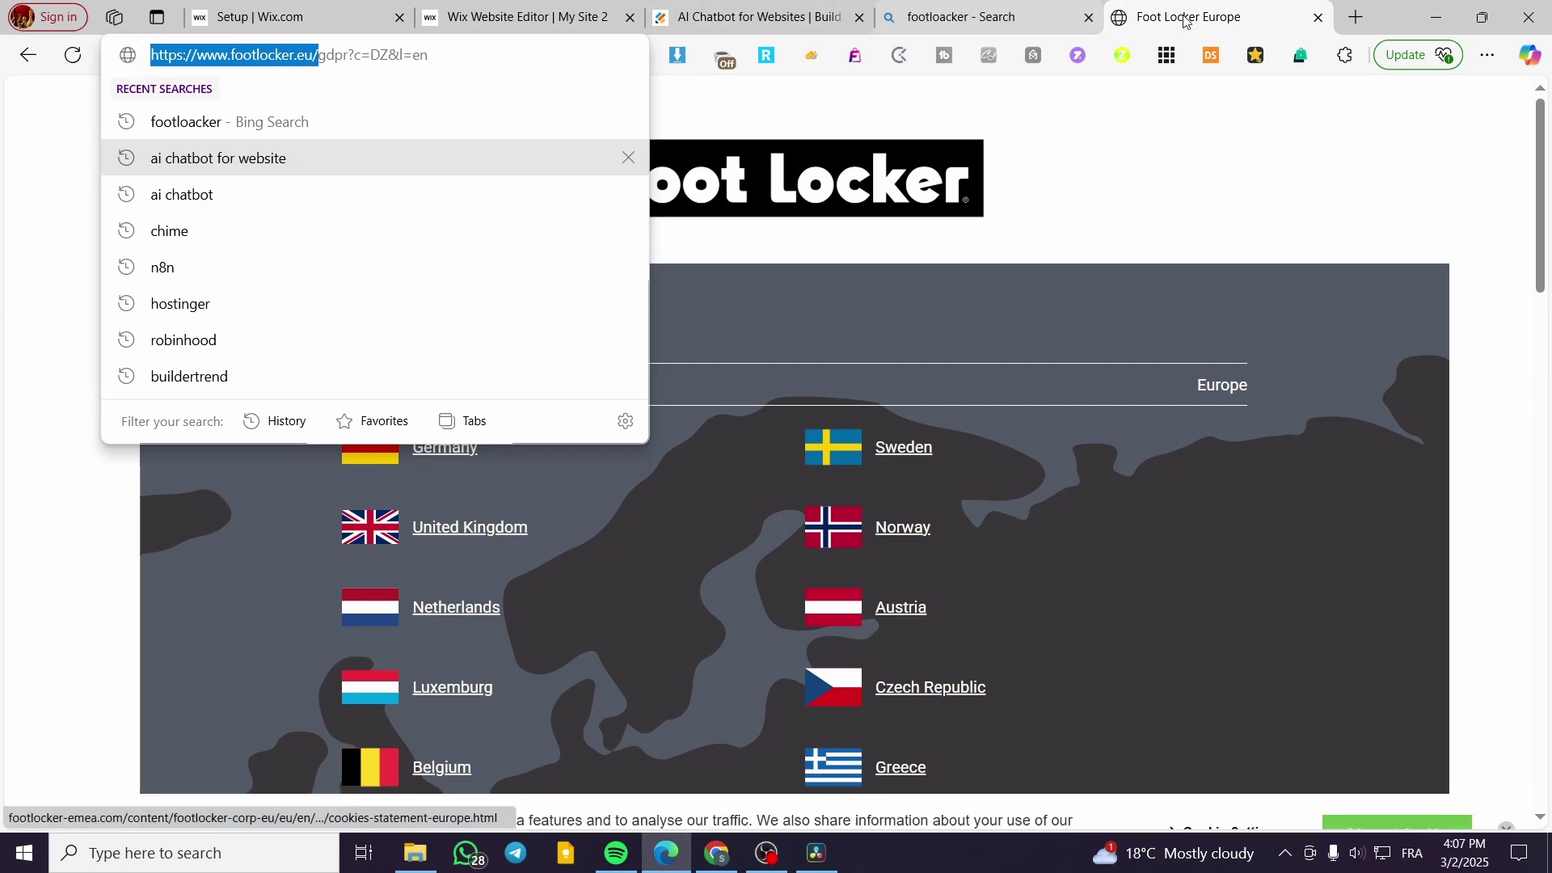
left_click(1318, 17)
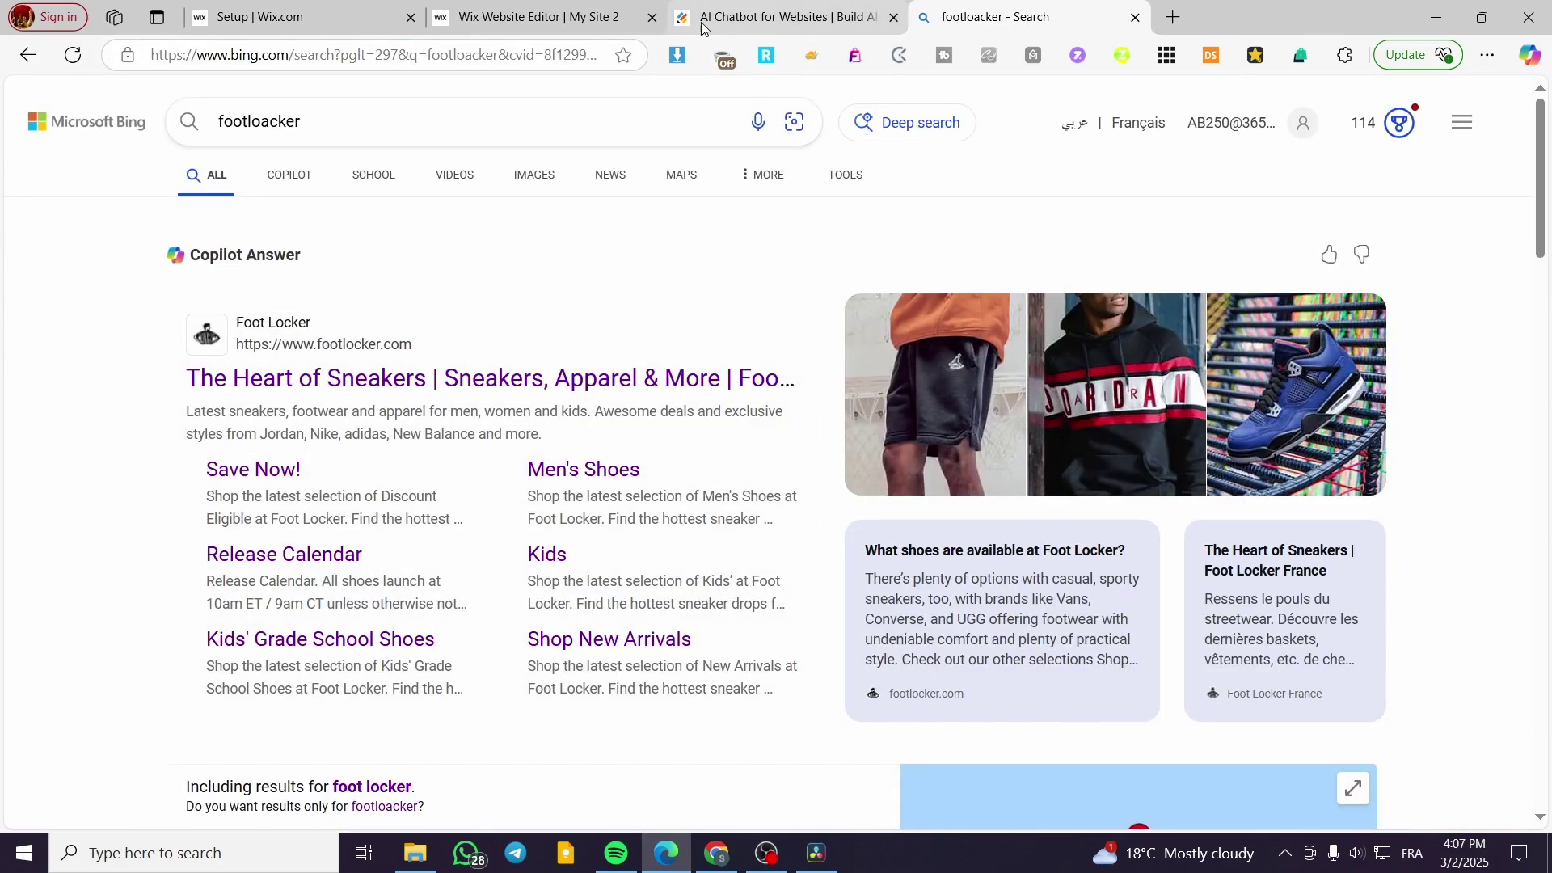
Step: Return to the Jotform chatbot setup and save the copied Foot Locker address as a link knowledge source
left_click(732, 18)
left_click(535, 477)
key("ctrl+v")
left_click(717, 582)
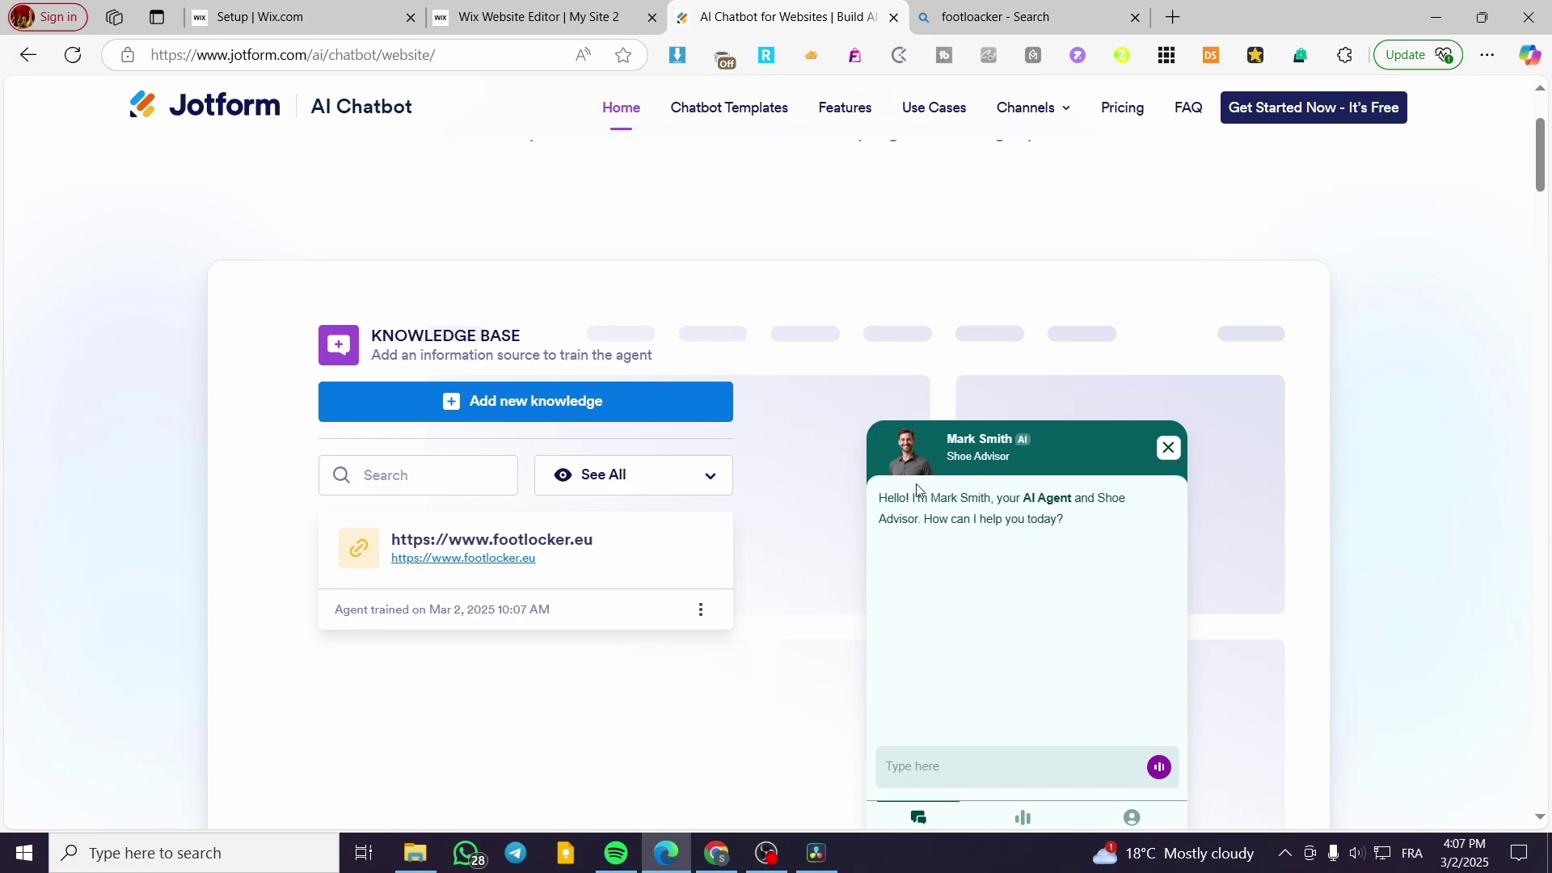
Step: Continue to the website embedding stage, copy the agent's embed code, and close the web search page
scroll(709, 507, "down", 3)
left_click(701, 650)
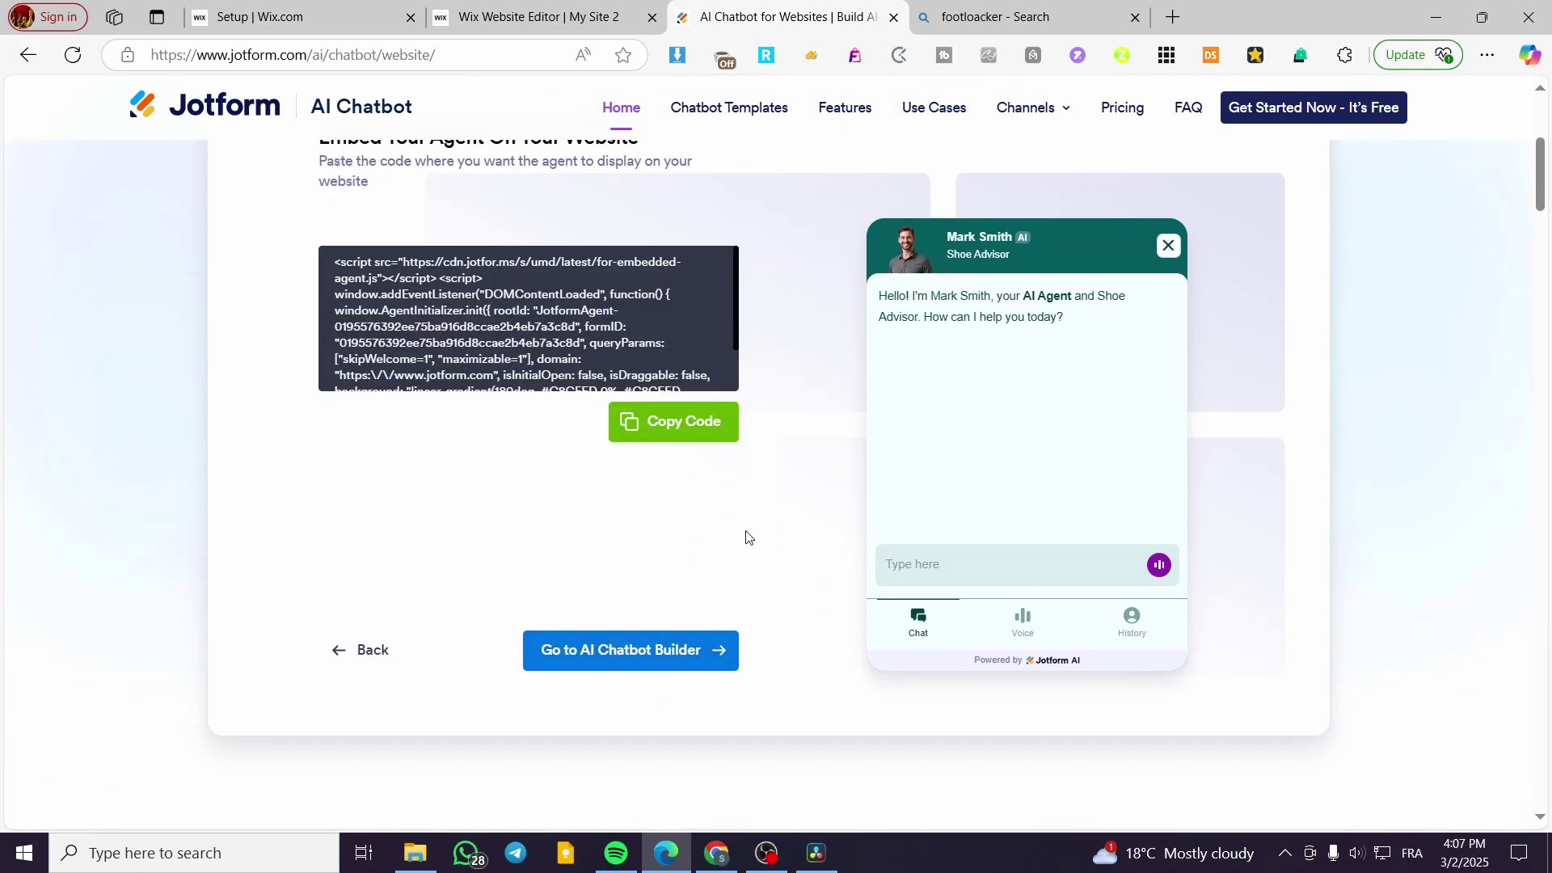
scroll(653, 368, "up", 1)
left_click(673, 521)
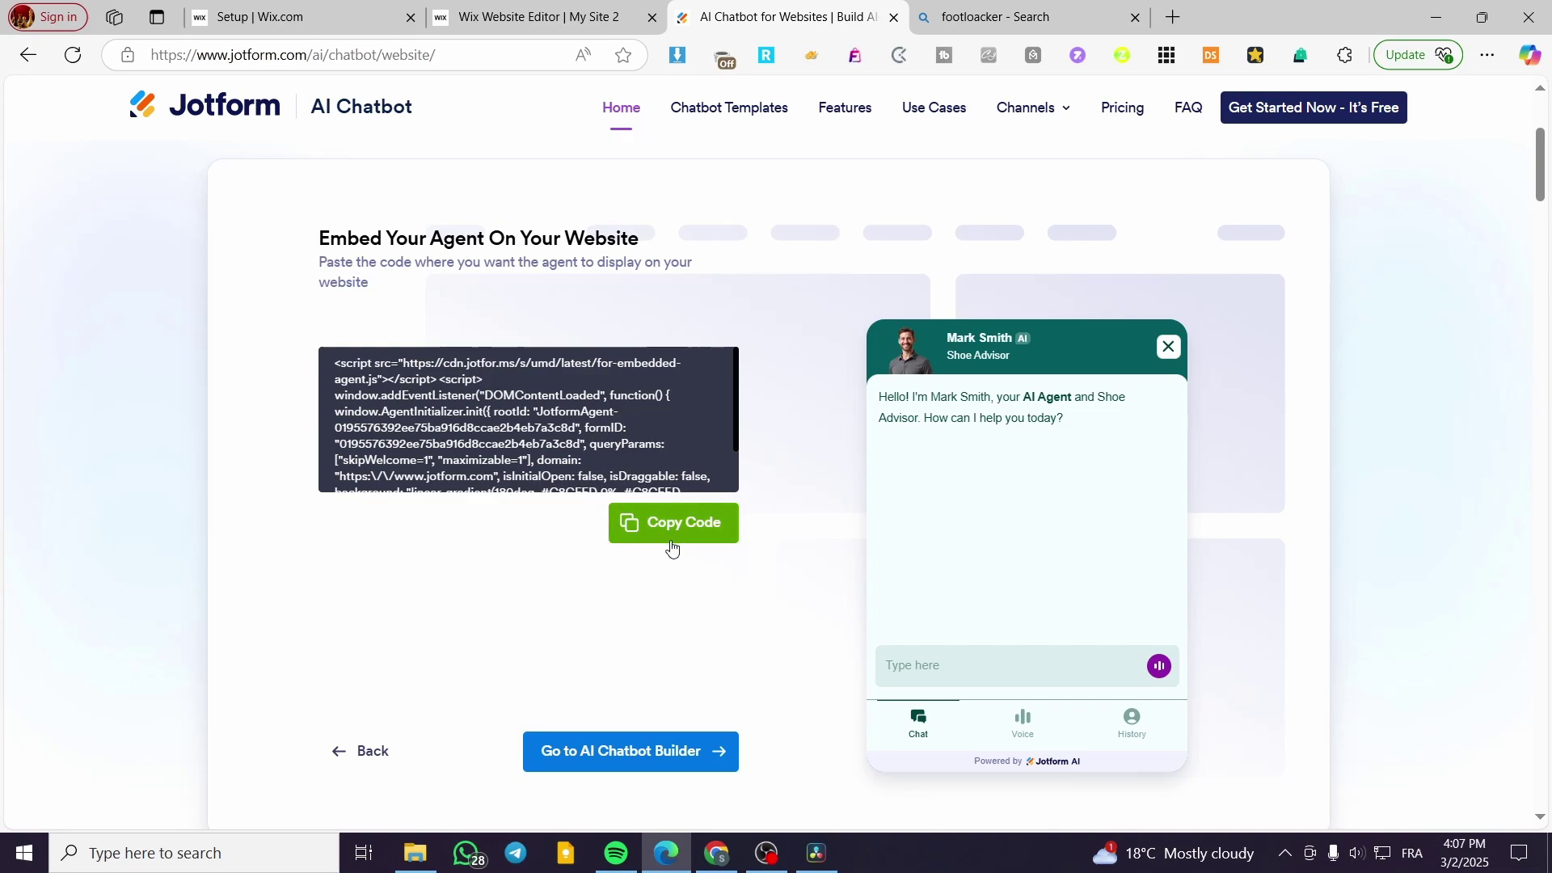
left_click(1135, 17)
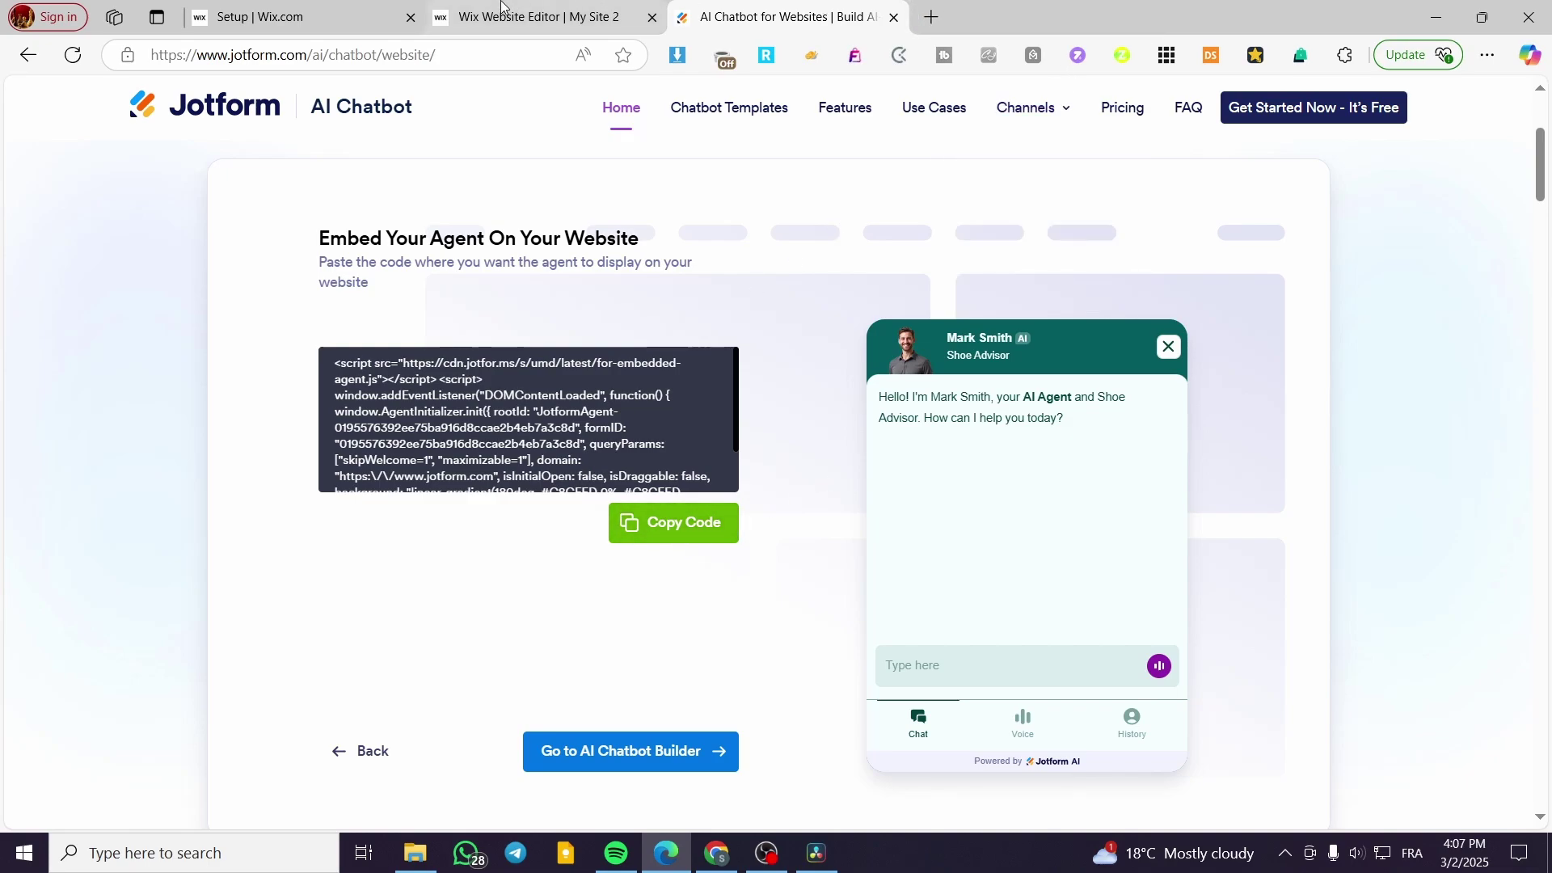
Step: Switch to the Wix editor and try embedding the copied Jotform code in the HTML element
left_click(490, 6)
key("ctrl+v")
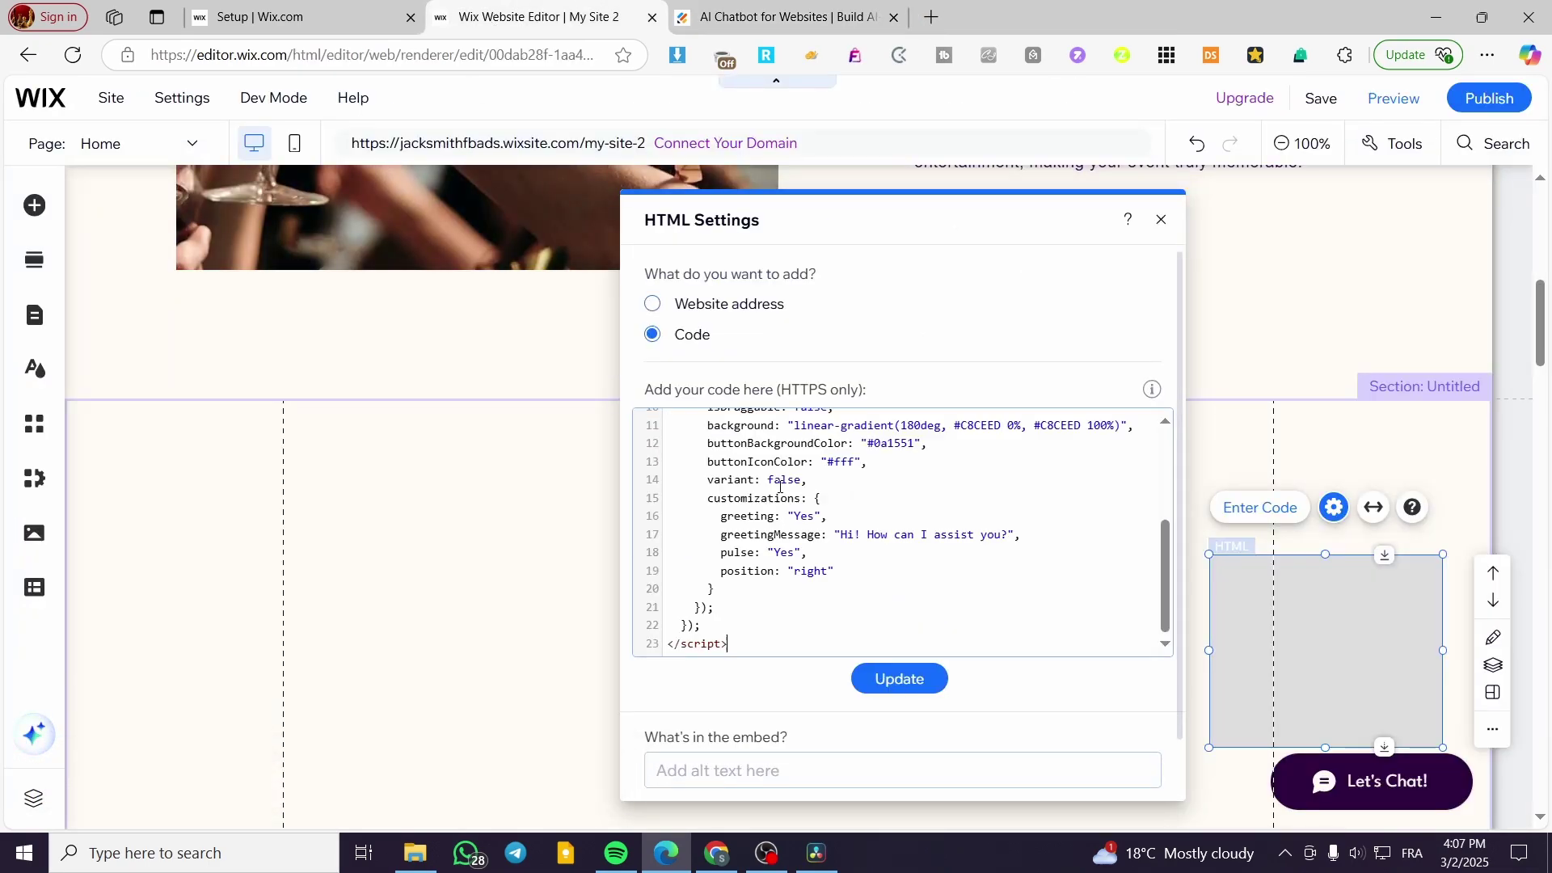
left_click(867, 689)
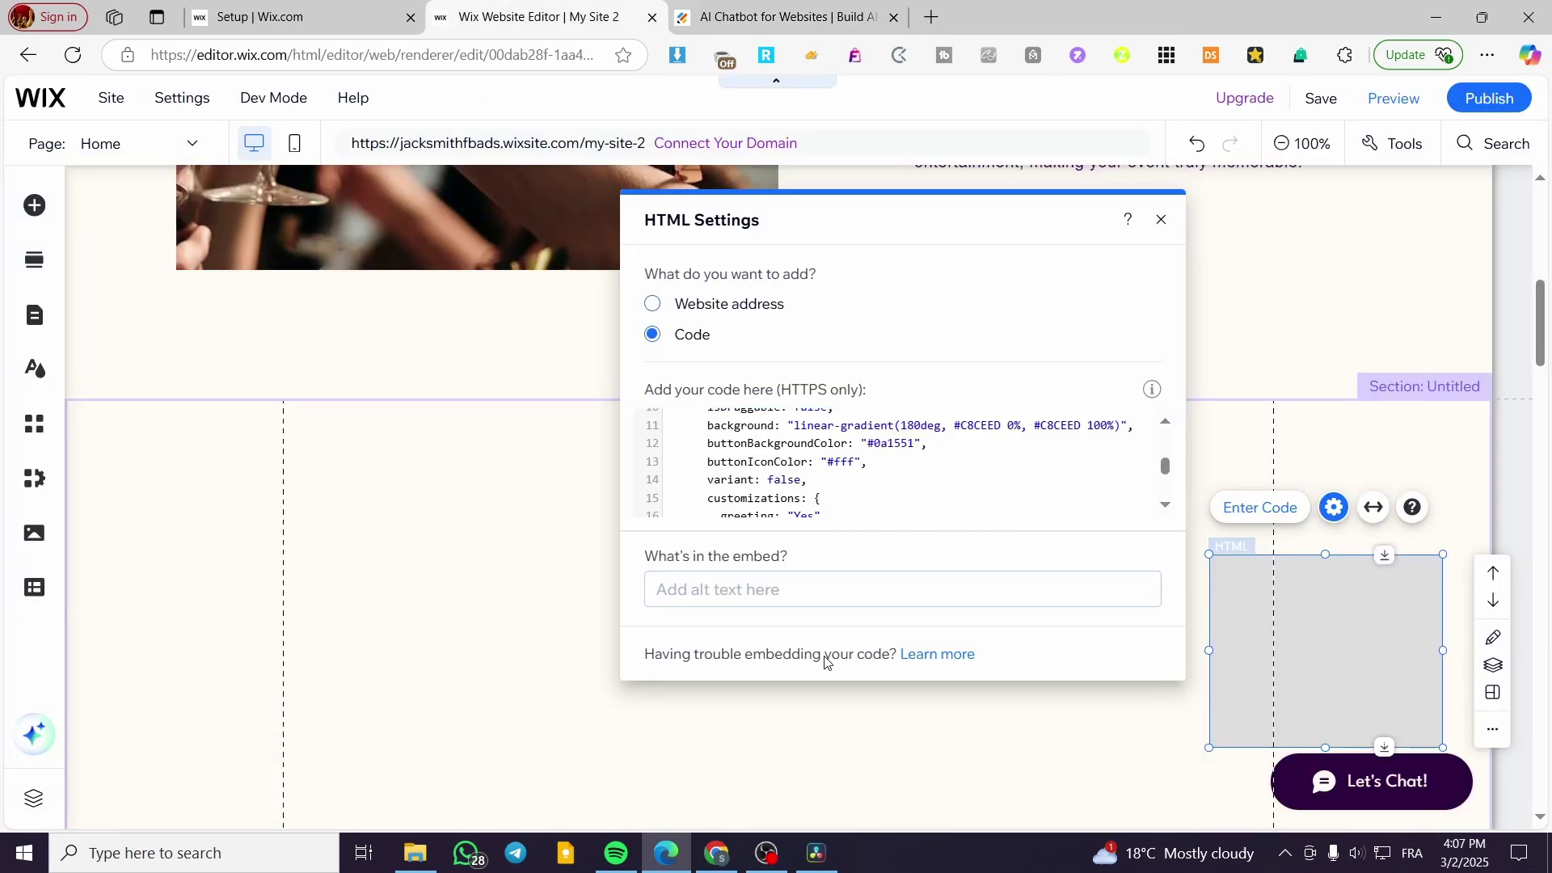
left_click(1162, 219)
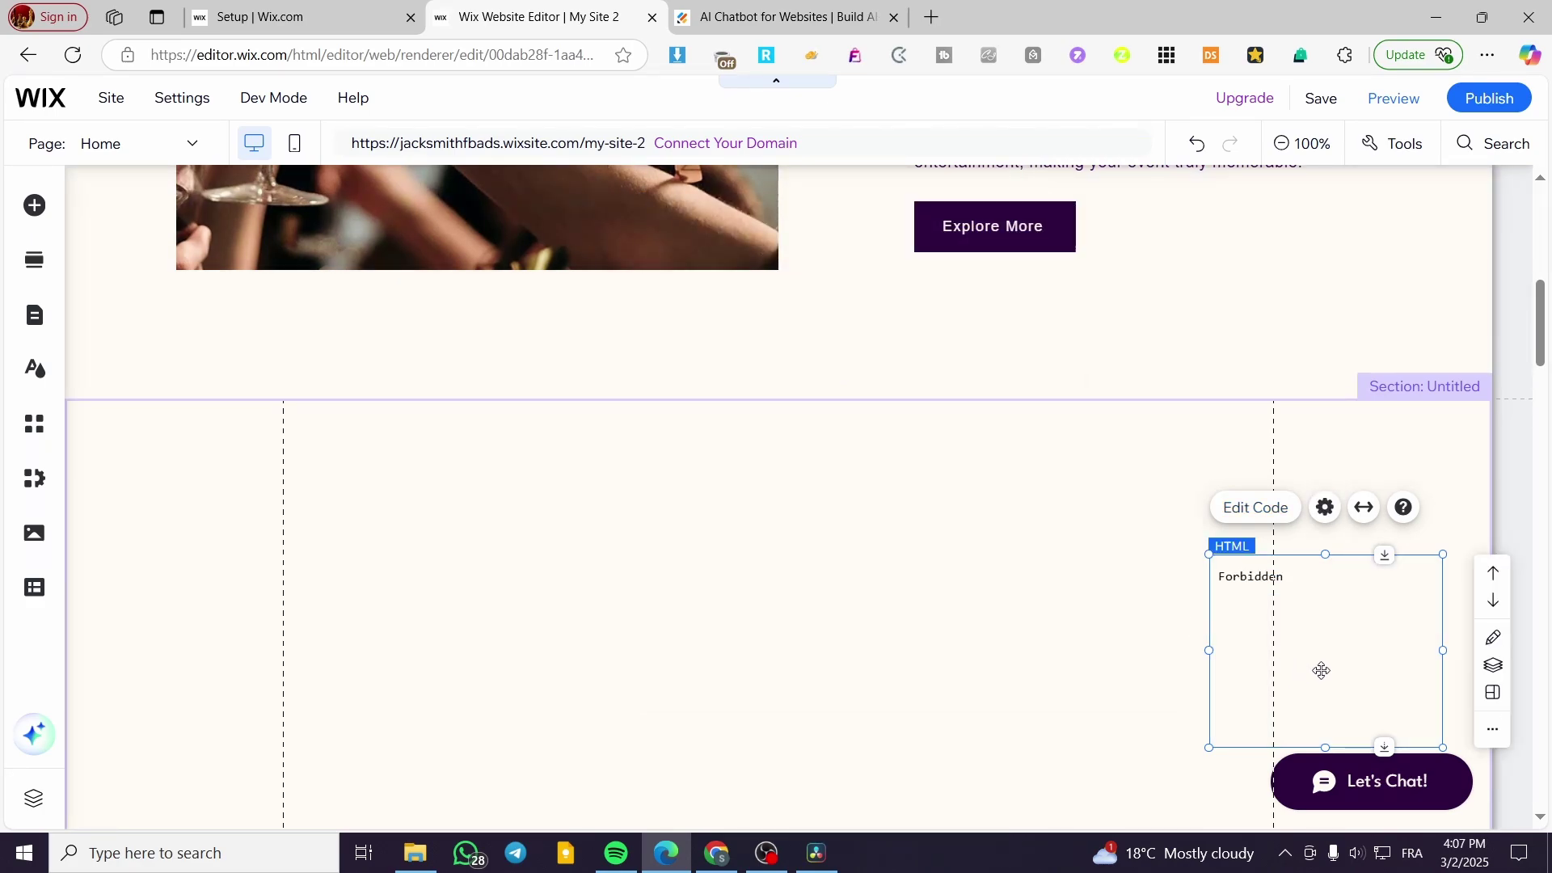
Step: Try applying the Jotform embed code to the HTML element again and review the pasted script
double_click(1329, 642)
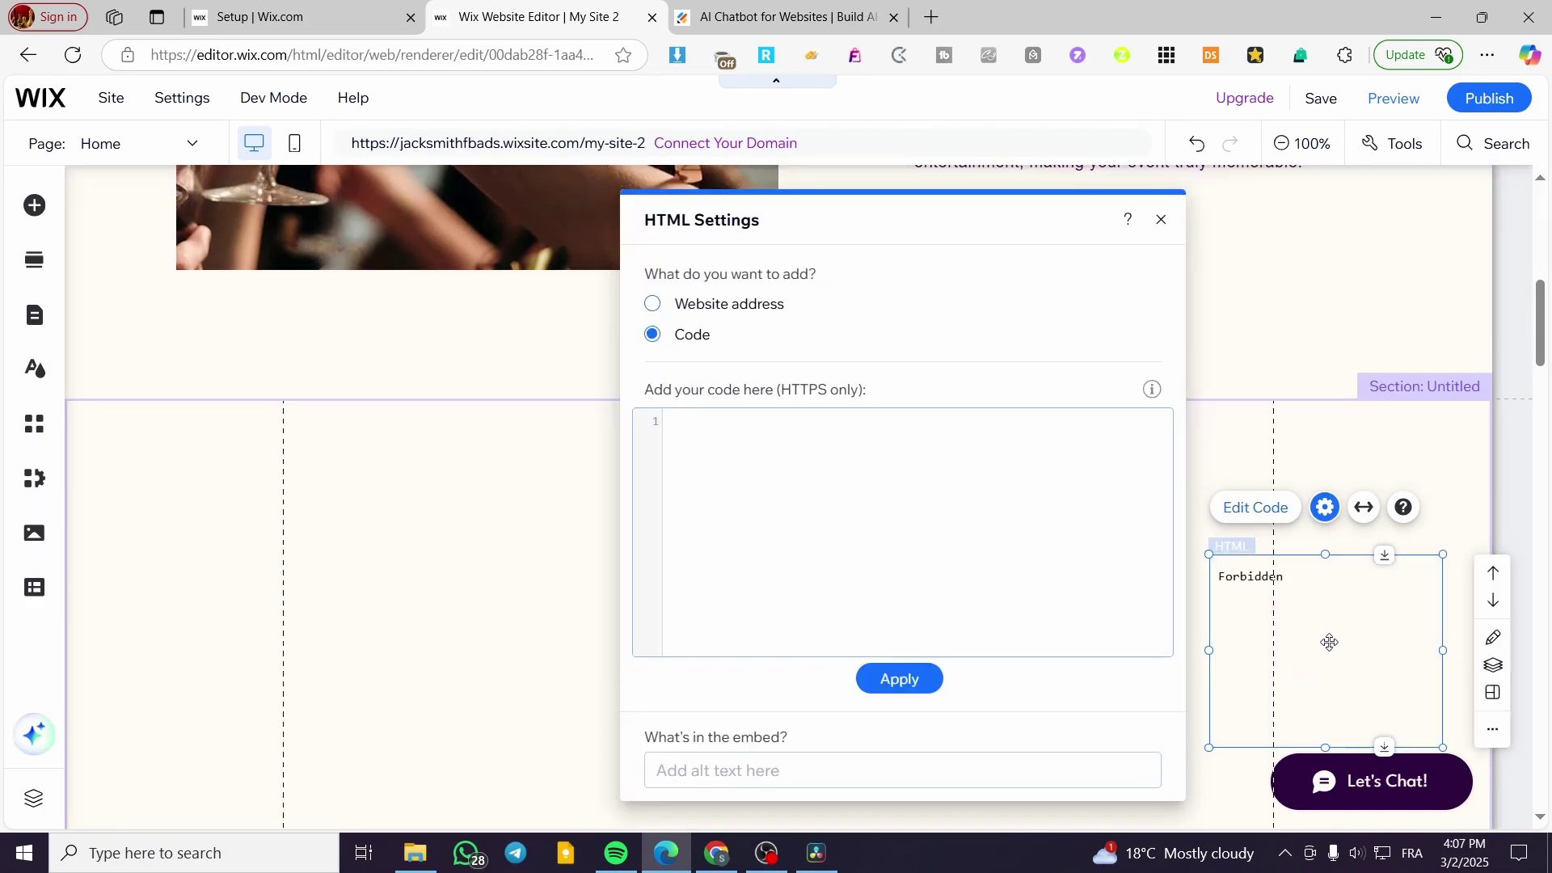
left_click(955, 495)
key("ctrl+v")
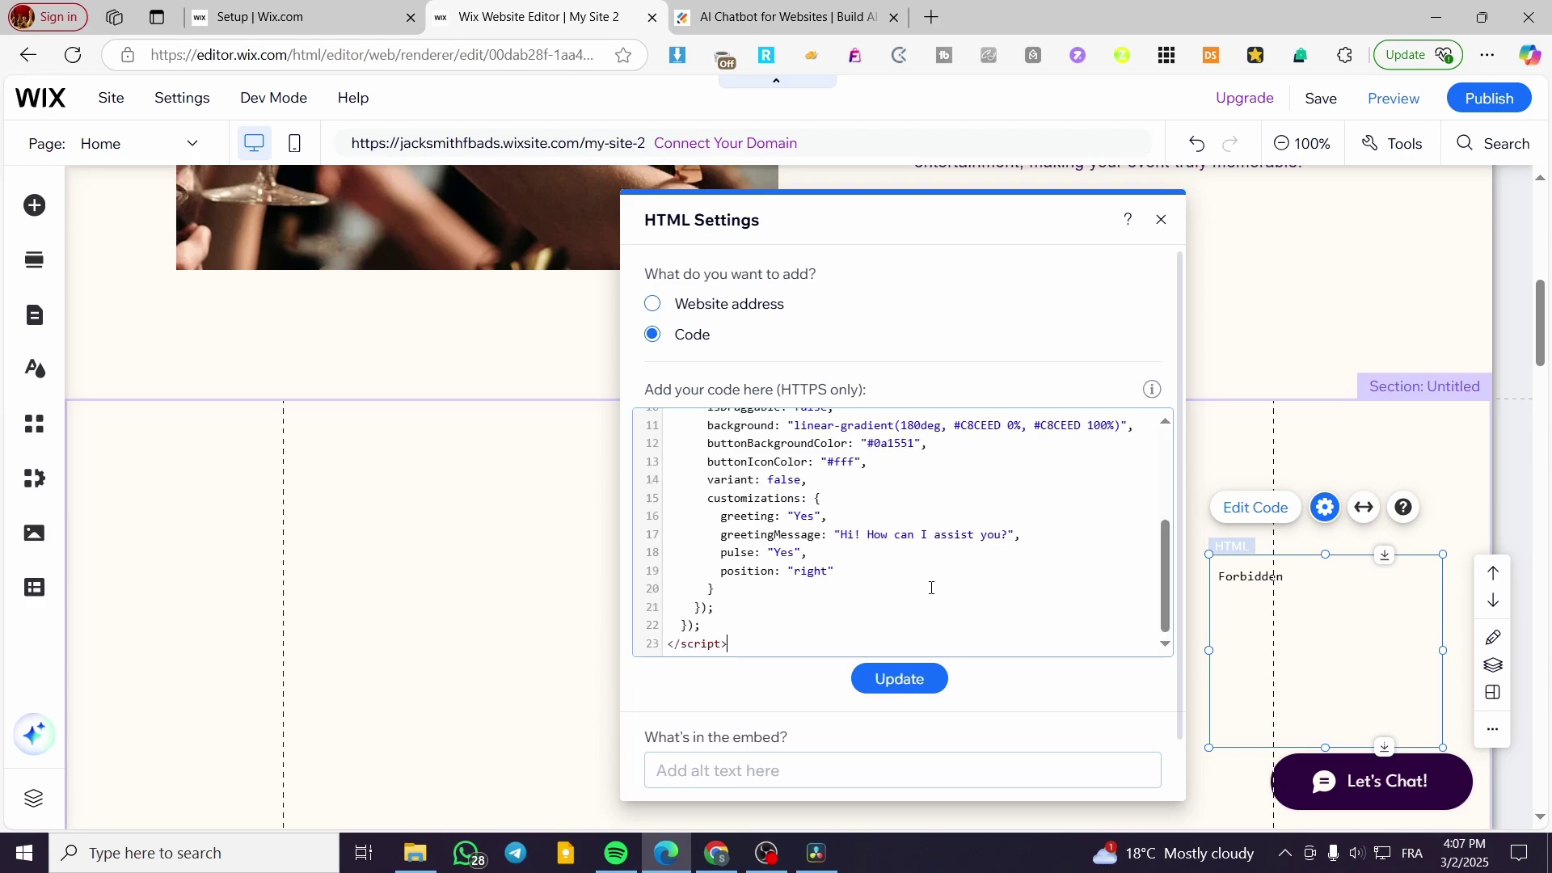
left_click(920, 679)
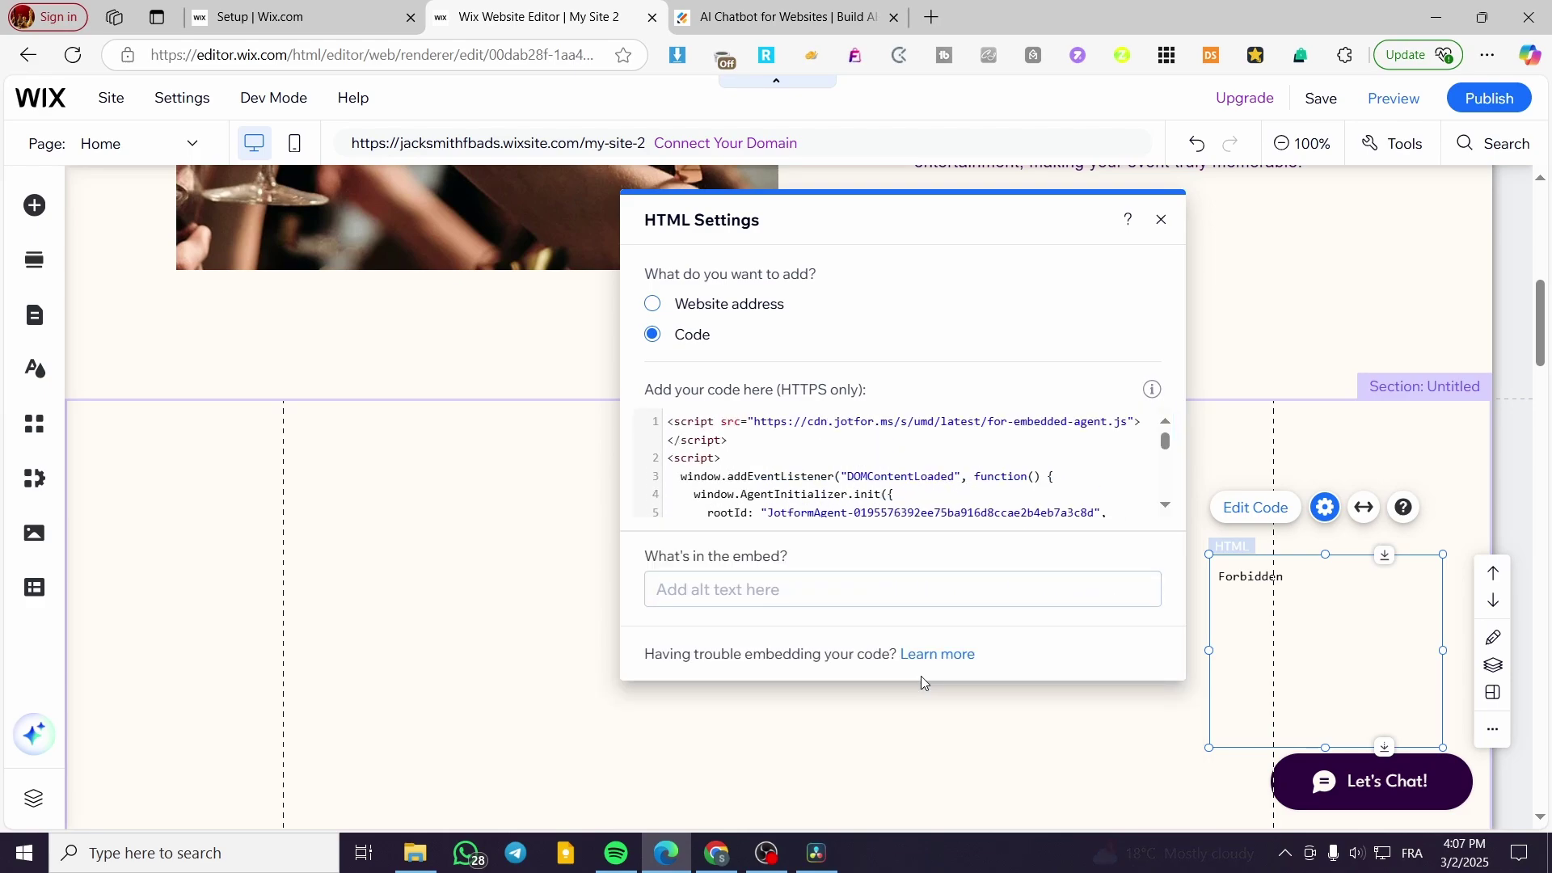
scroll(874, 457, "down", 5)
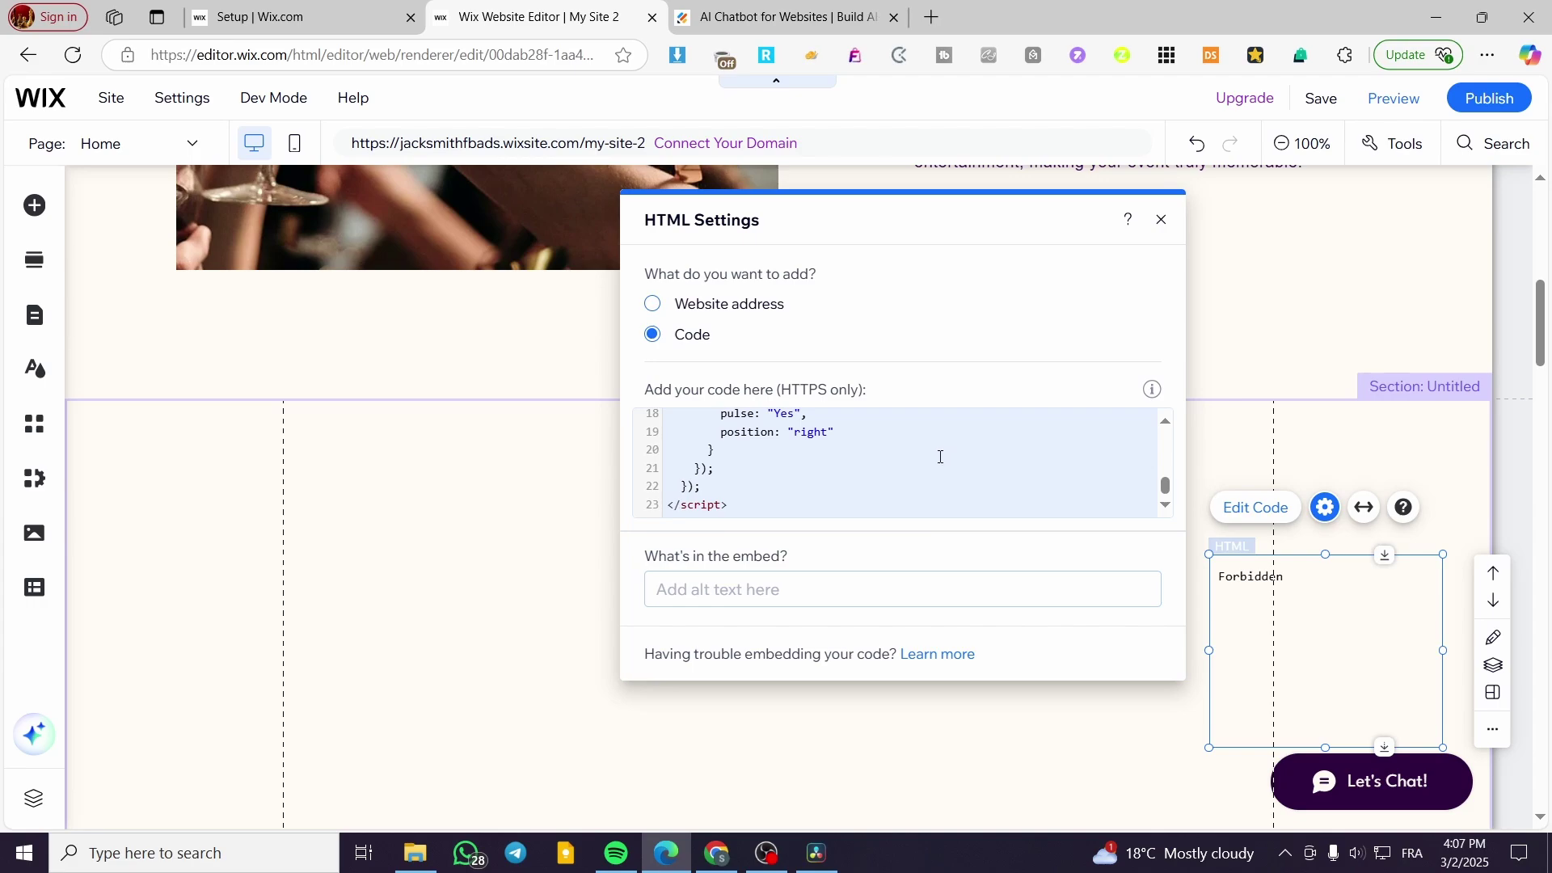
scroll(938, 459, "up", 5)
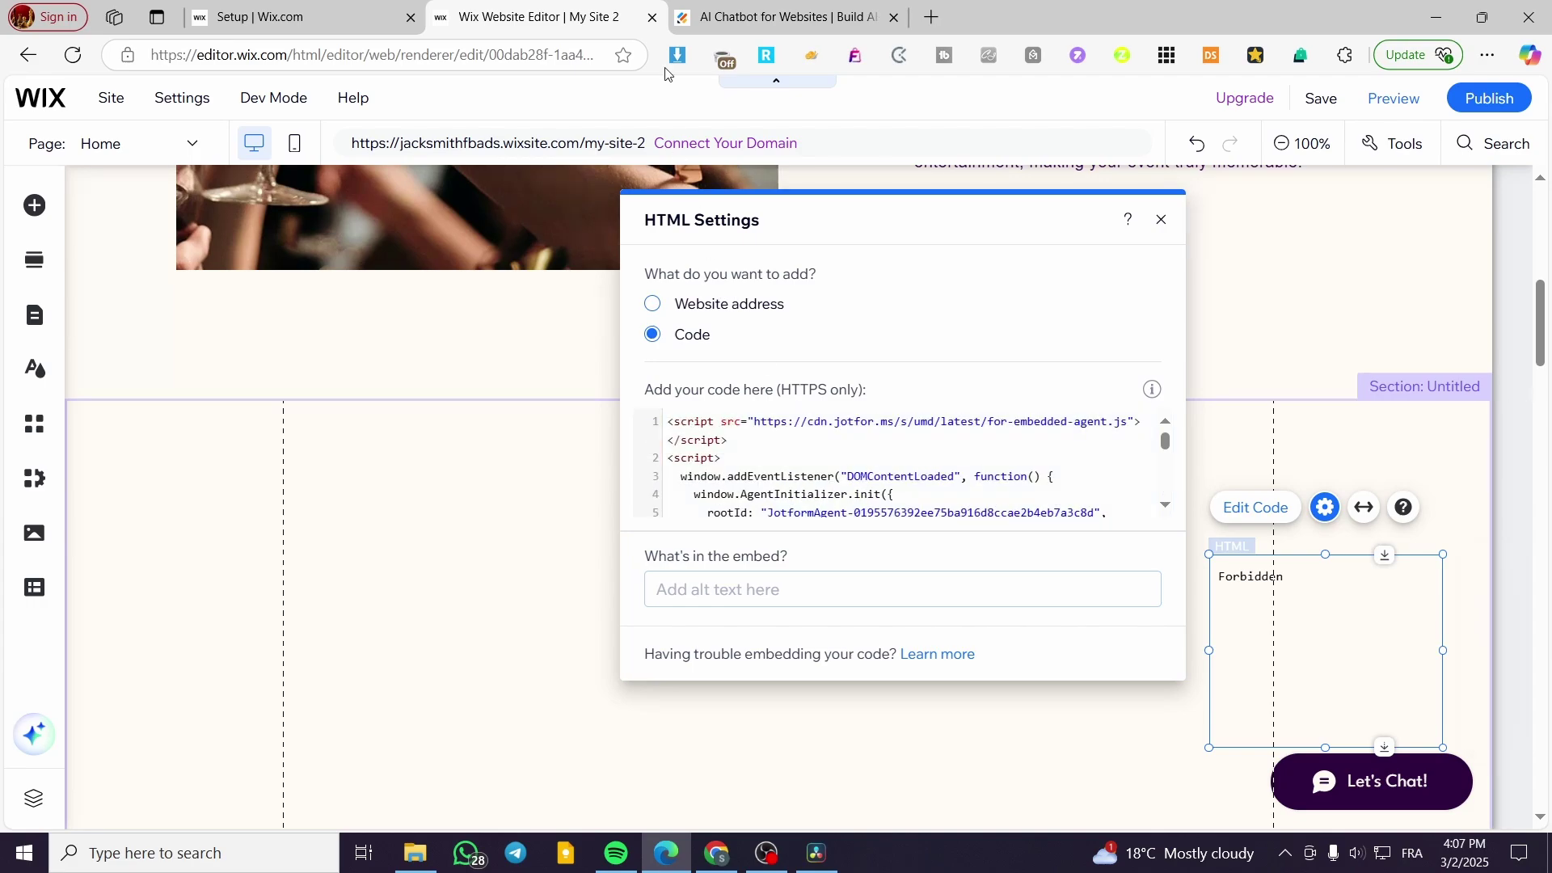
Step: Send the Jotform agent on to the AI Chatbot Builder and return to the Wix editor
left_click(768, 16)
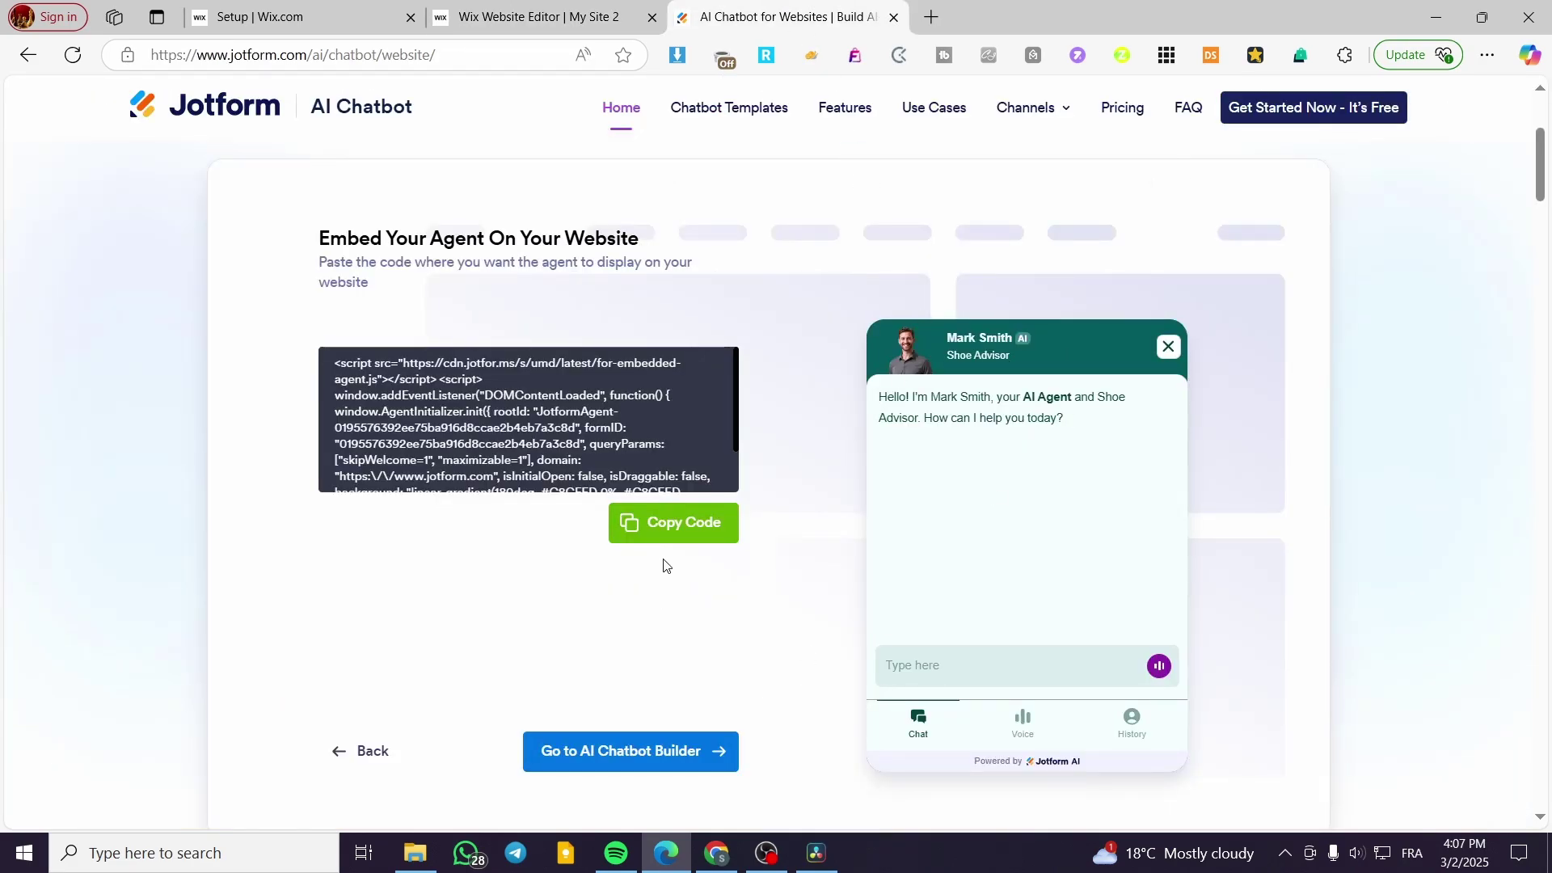
left_click(654, 762)
left_click(553, 17)
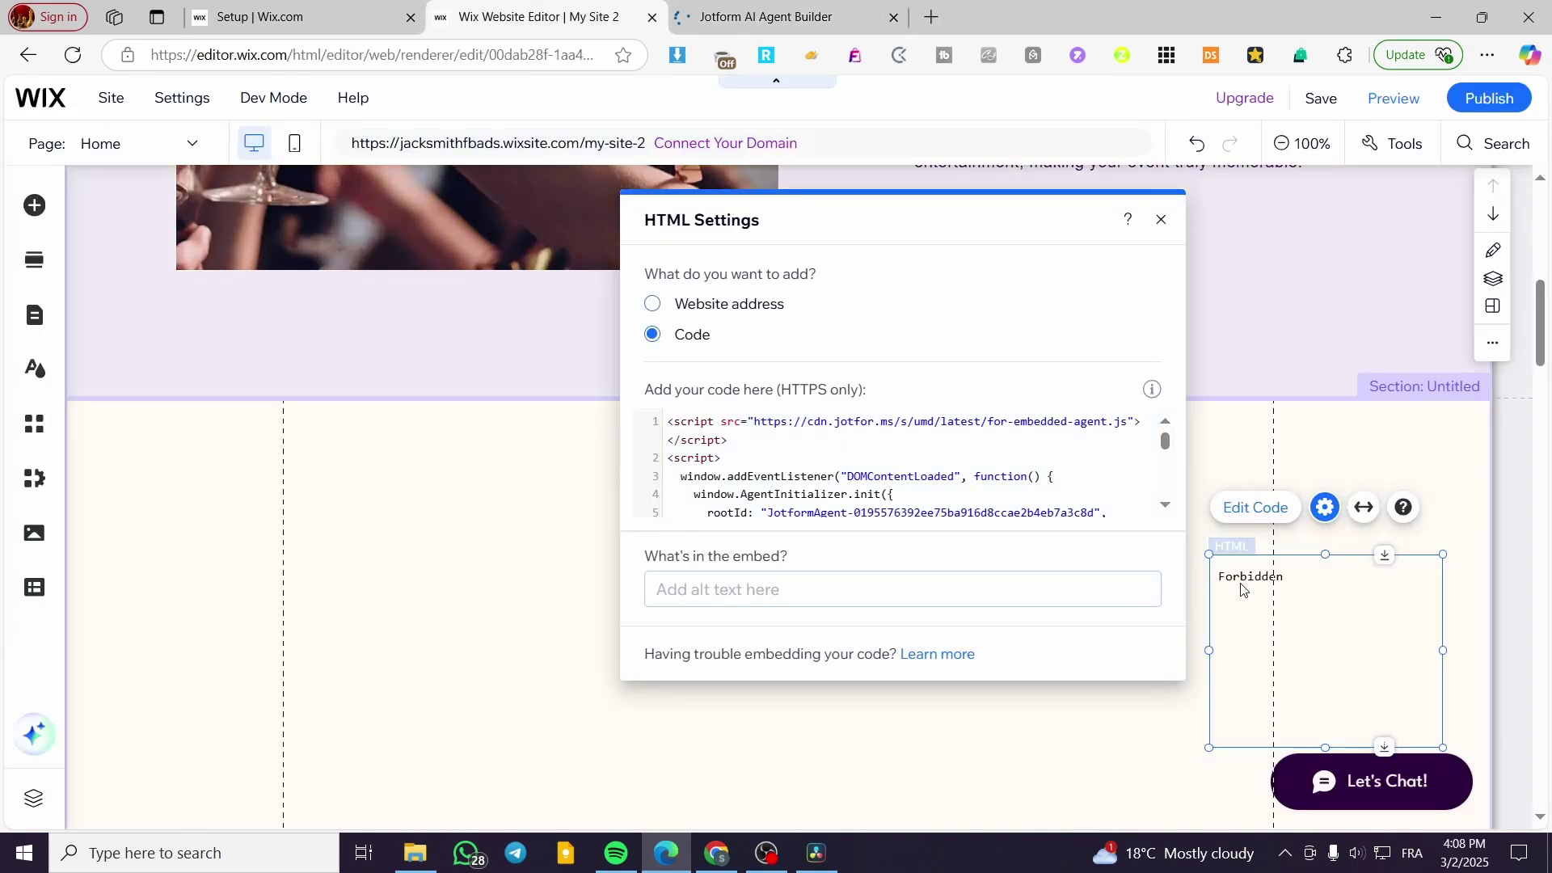
Step: Paste the Jotform embed code into the HTML element once more, update it, and check the chatbot avatar in the section
left_click(1281, 508)
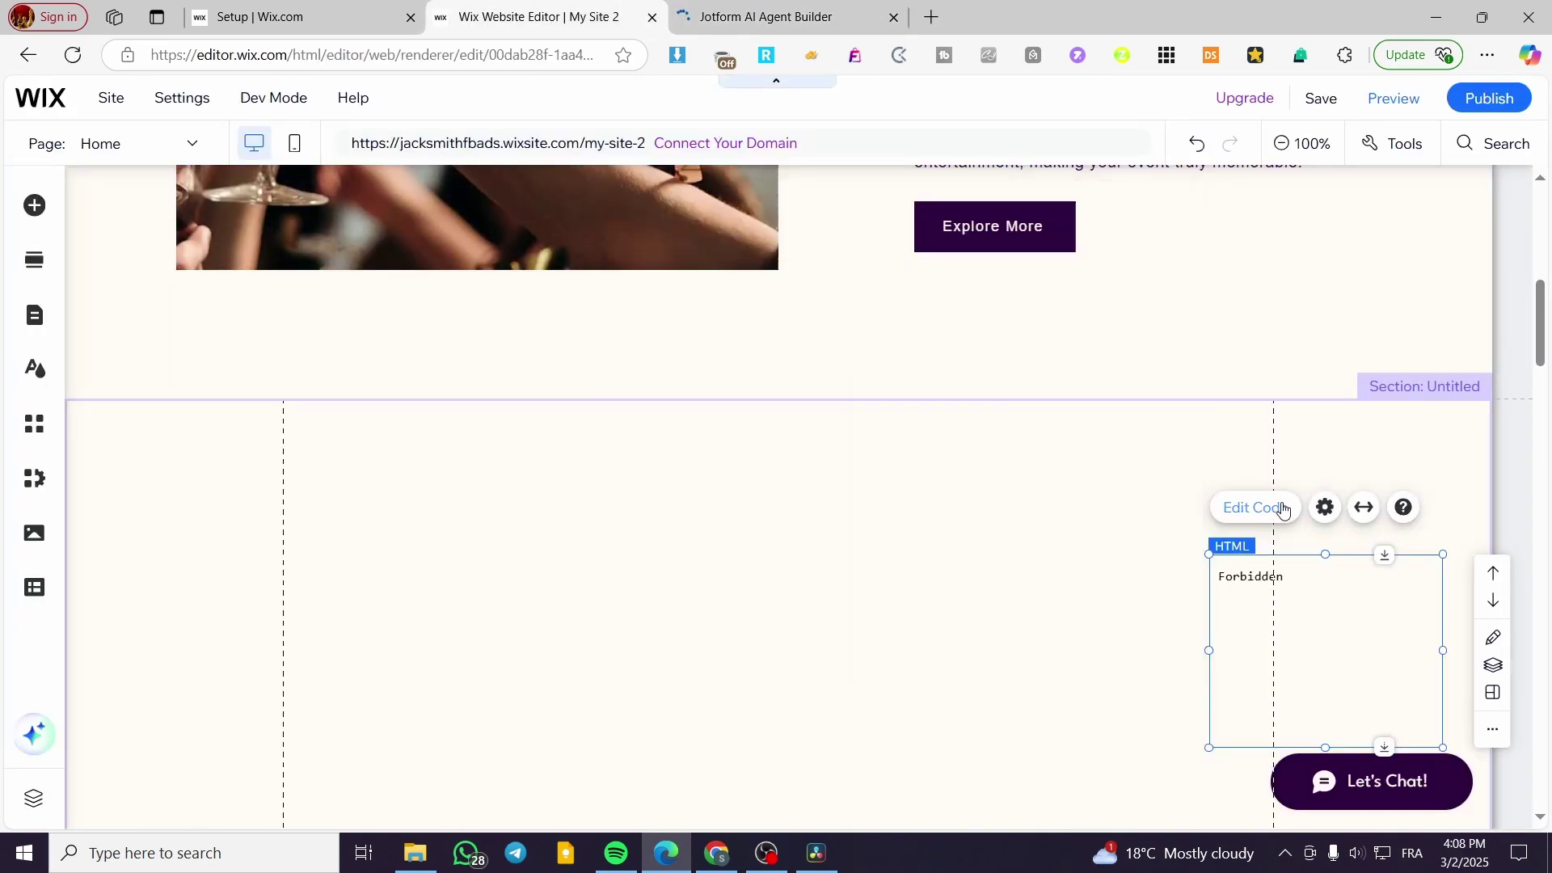
double_click(1242, 580)
key("ctrl+v")
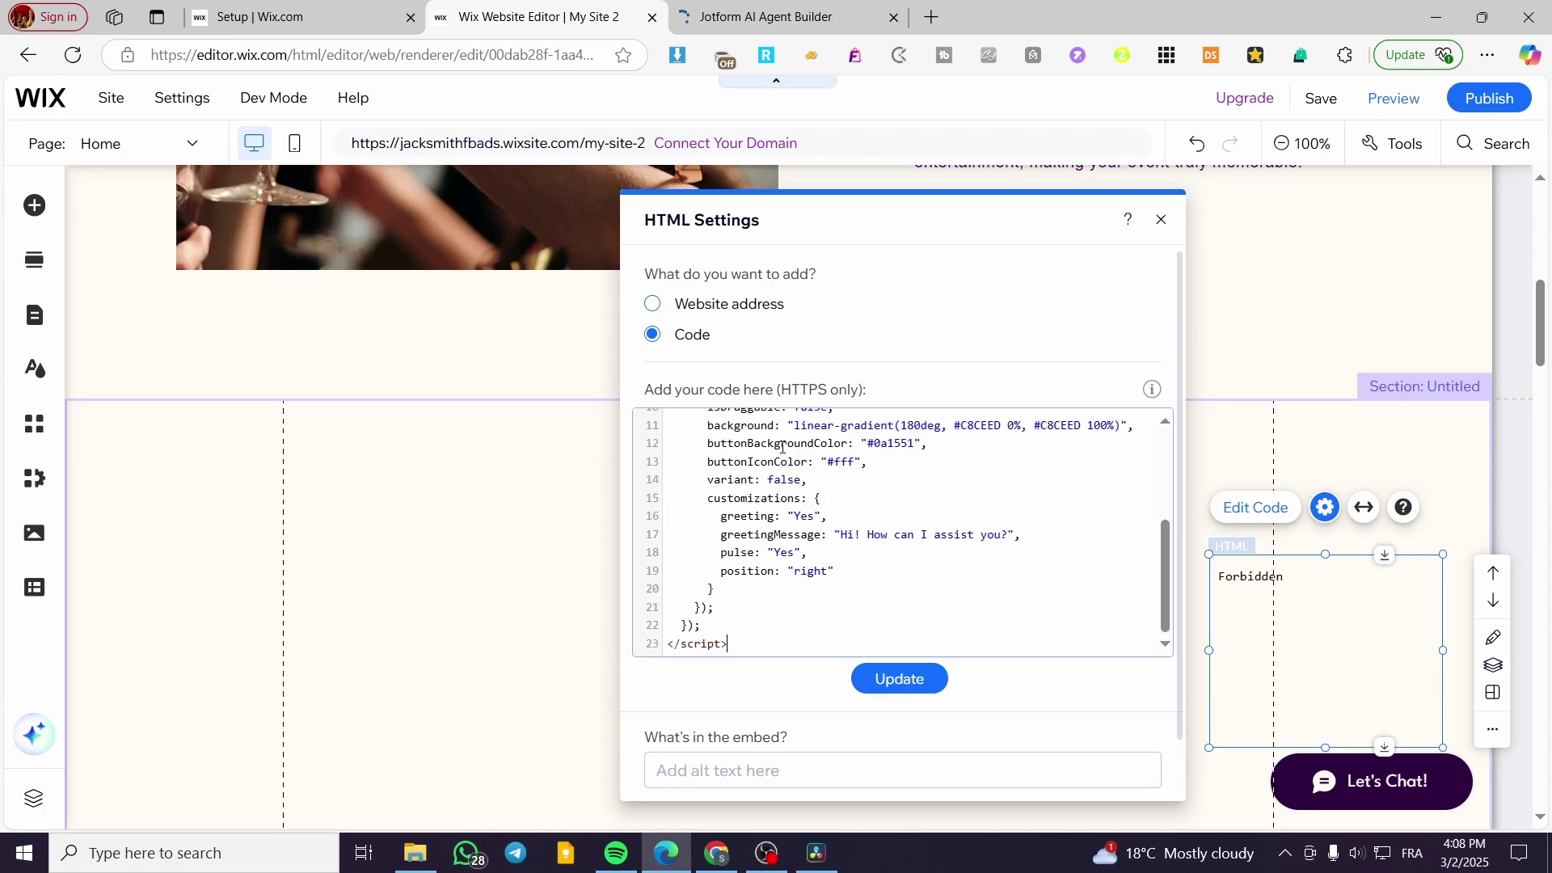
left_click(910, 679)
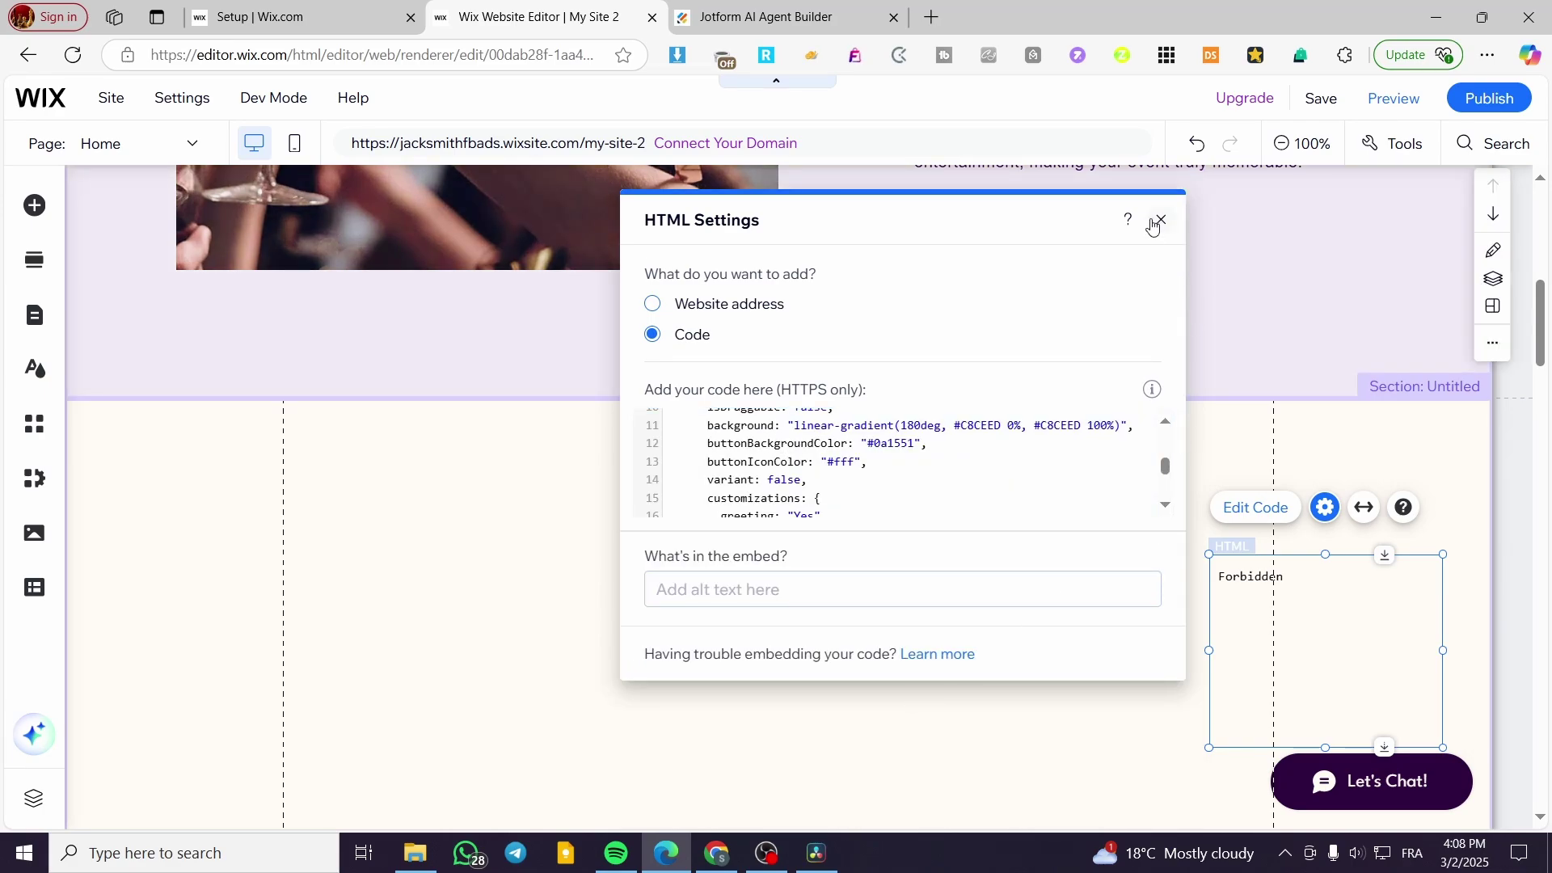
left_click(1160, 221)
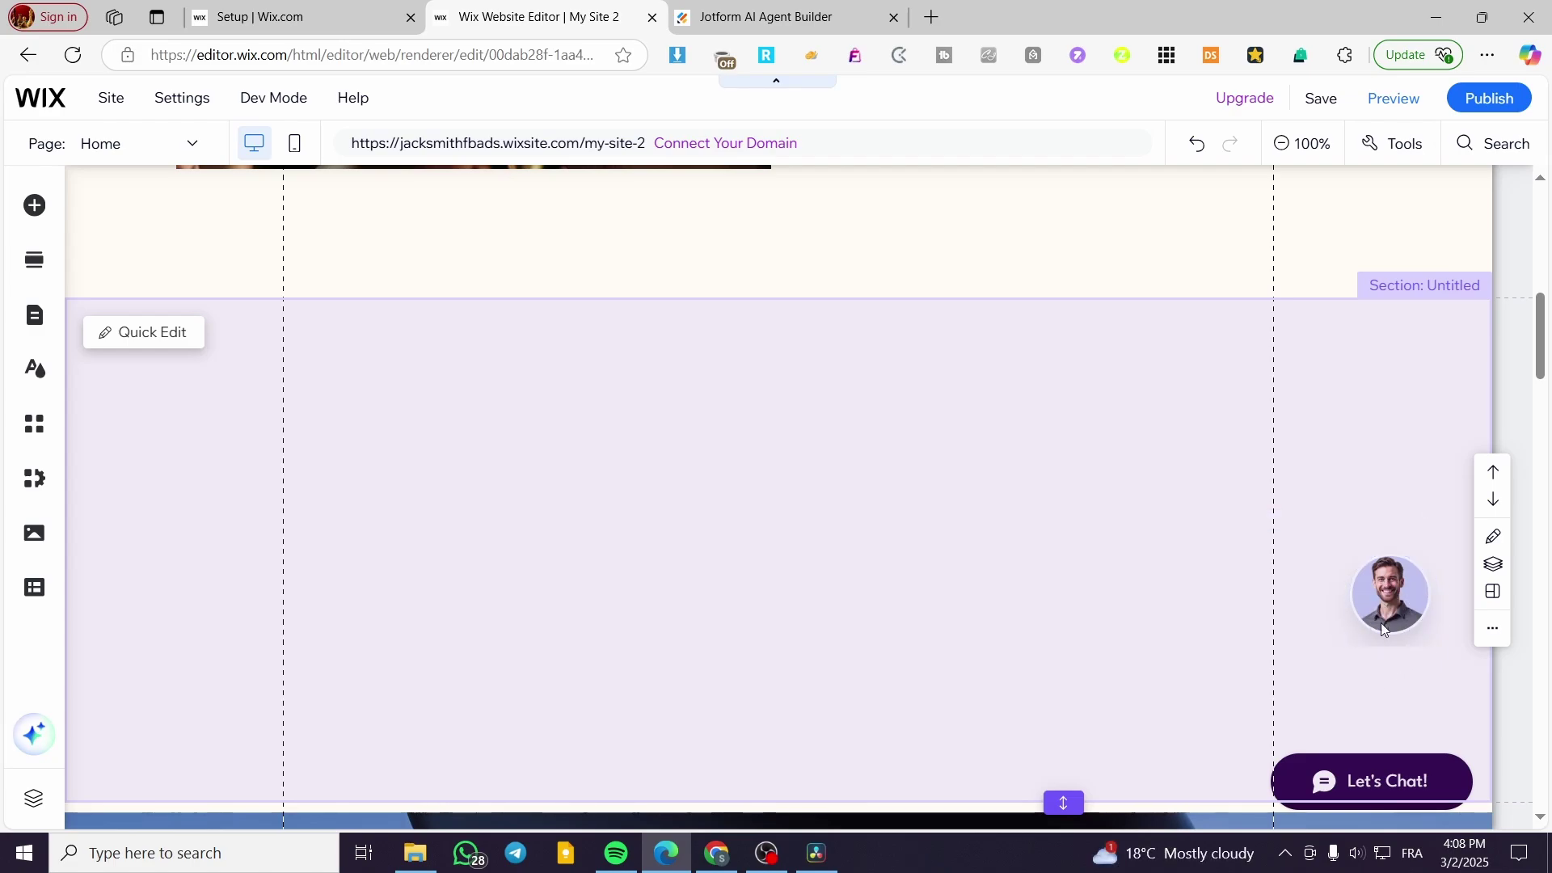
scroll(1404, 595, "down", 3)
scroll(1326, 555, "up", 2)
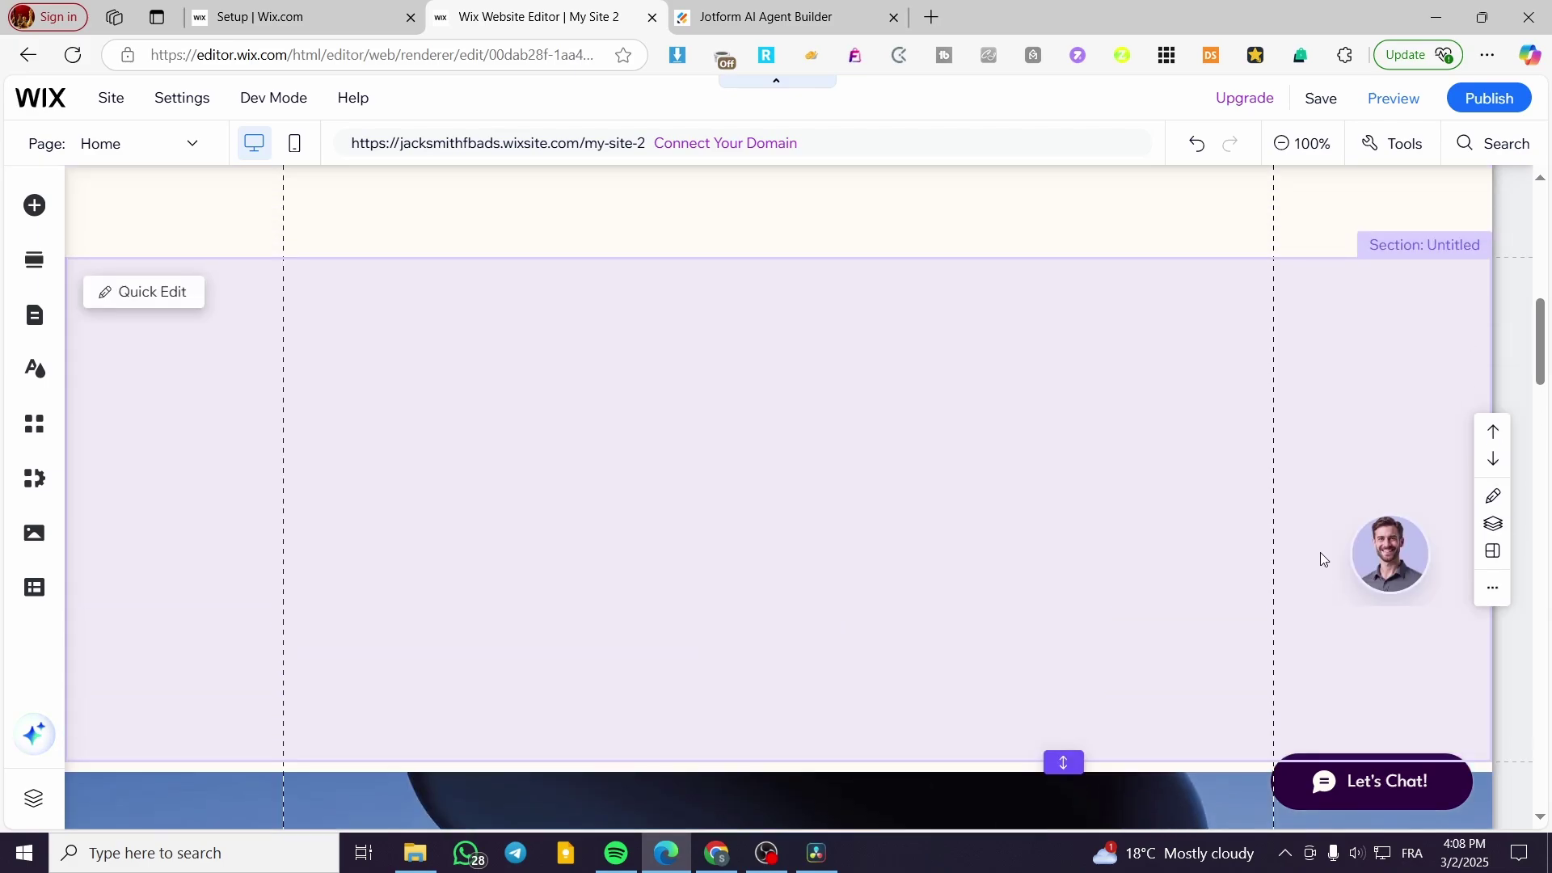
scroll(1334, 582, "up", 1)
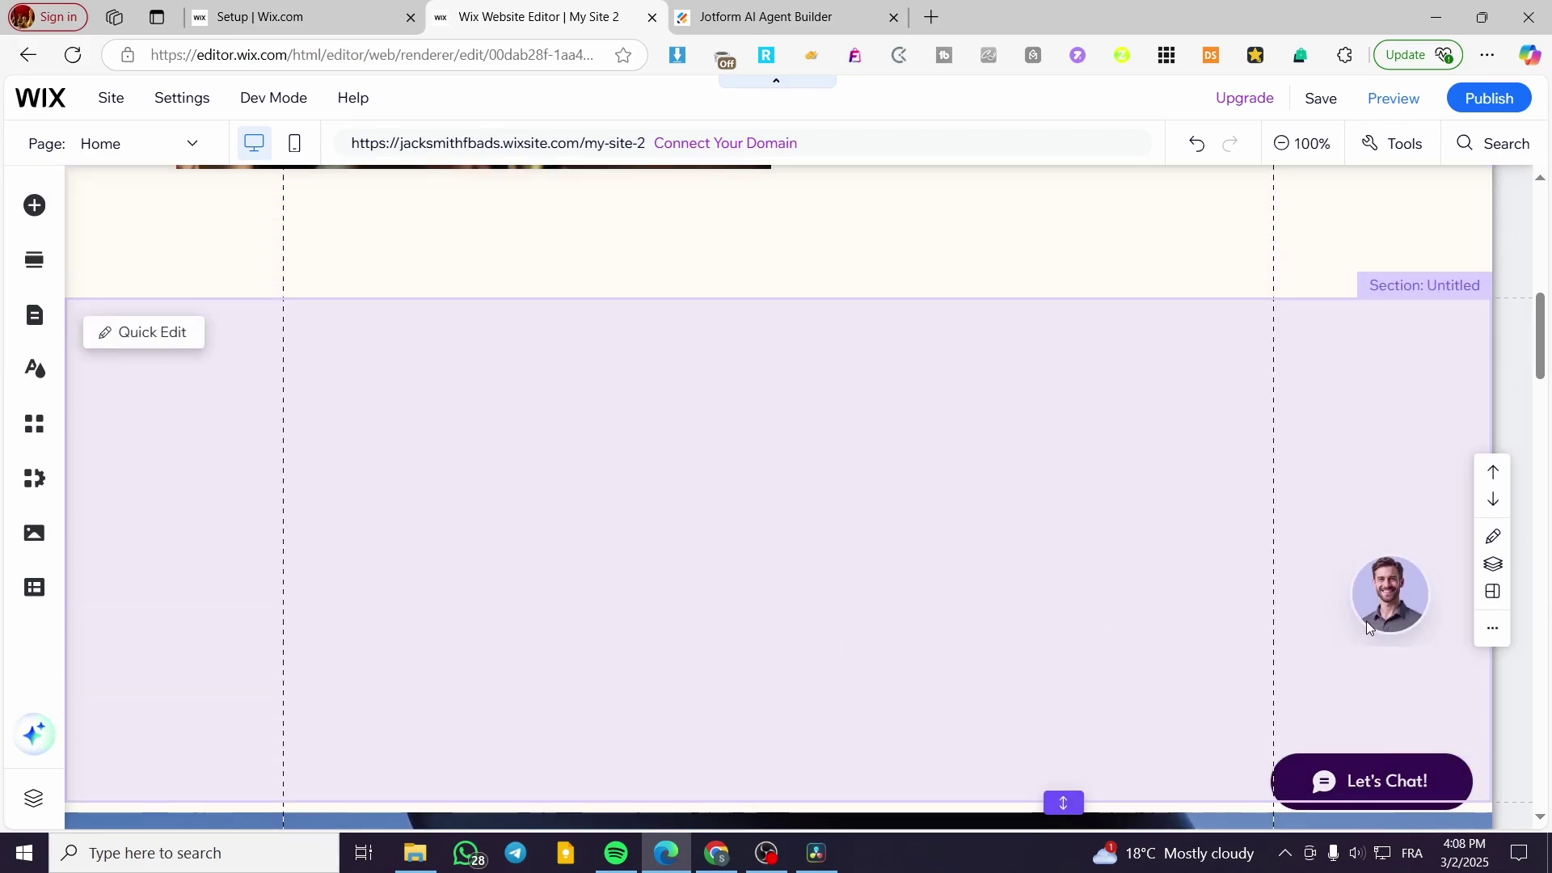